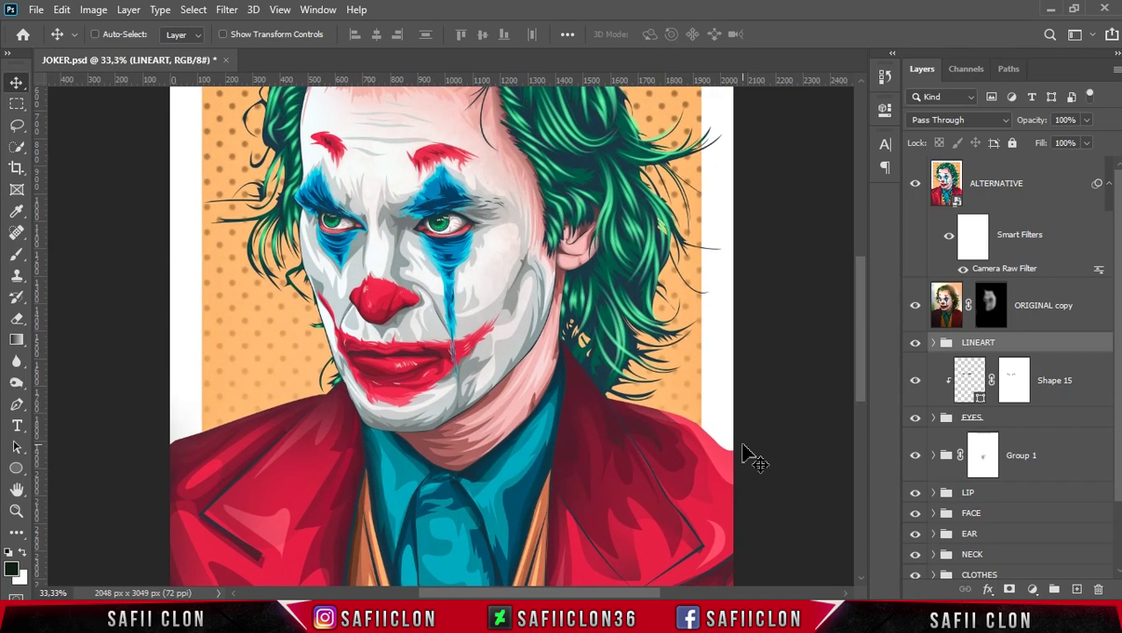
# Zoom out to see the whole portrait, then show the channel's PLAYLISTS tab
pyautogui.hotkey('ctrl', '-')
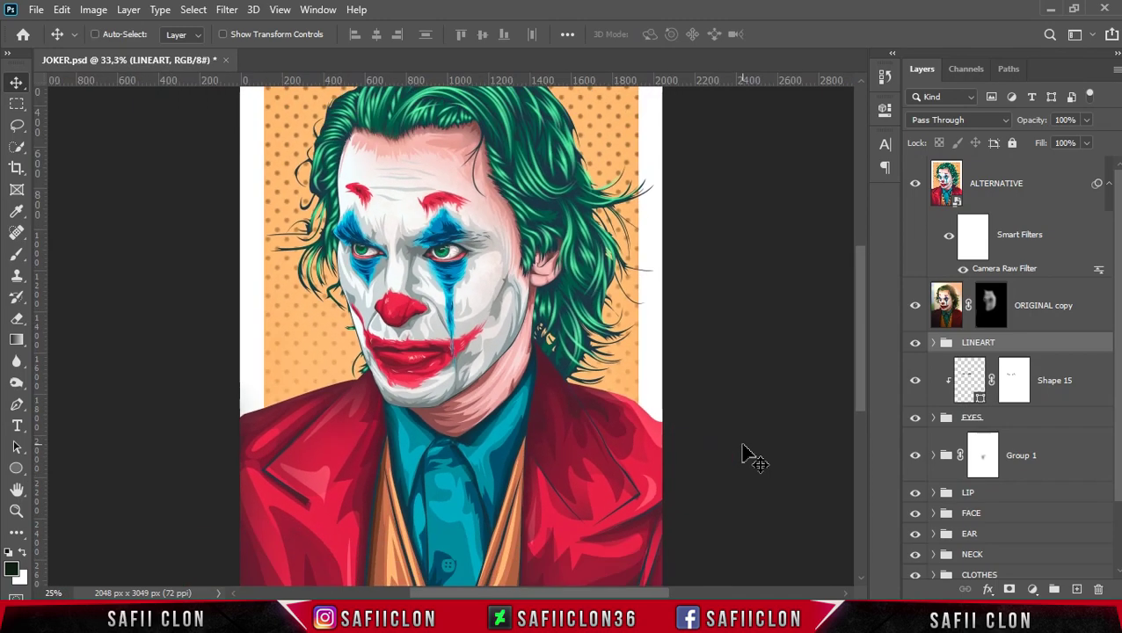
pyautogui.hotkey('ctrl', '-')
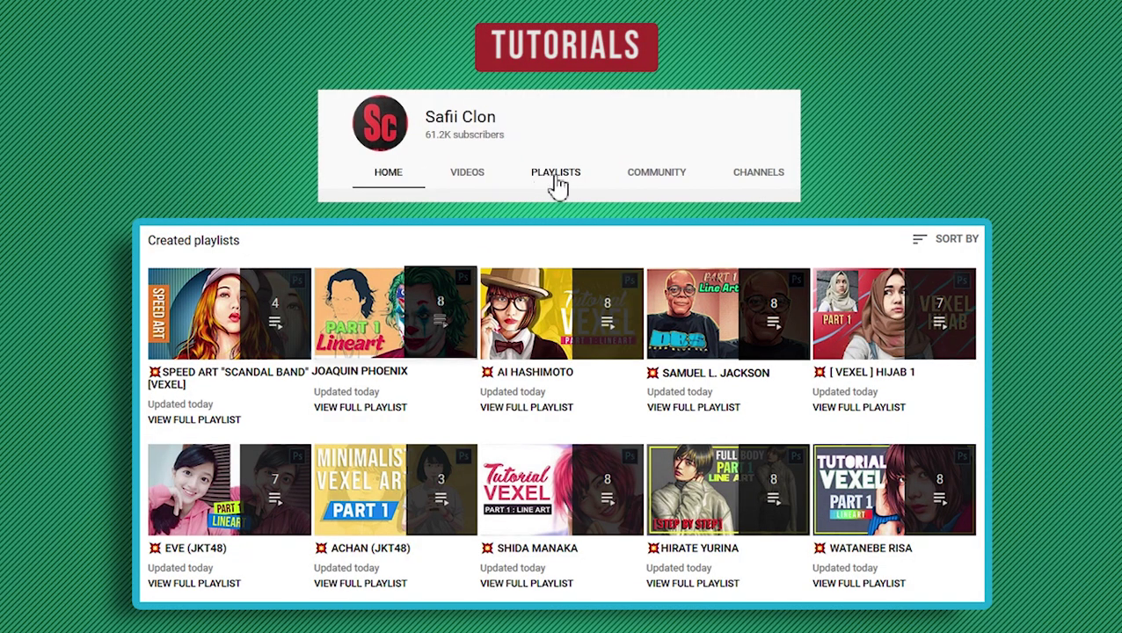
pyautogui.click(554, 180)
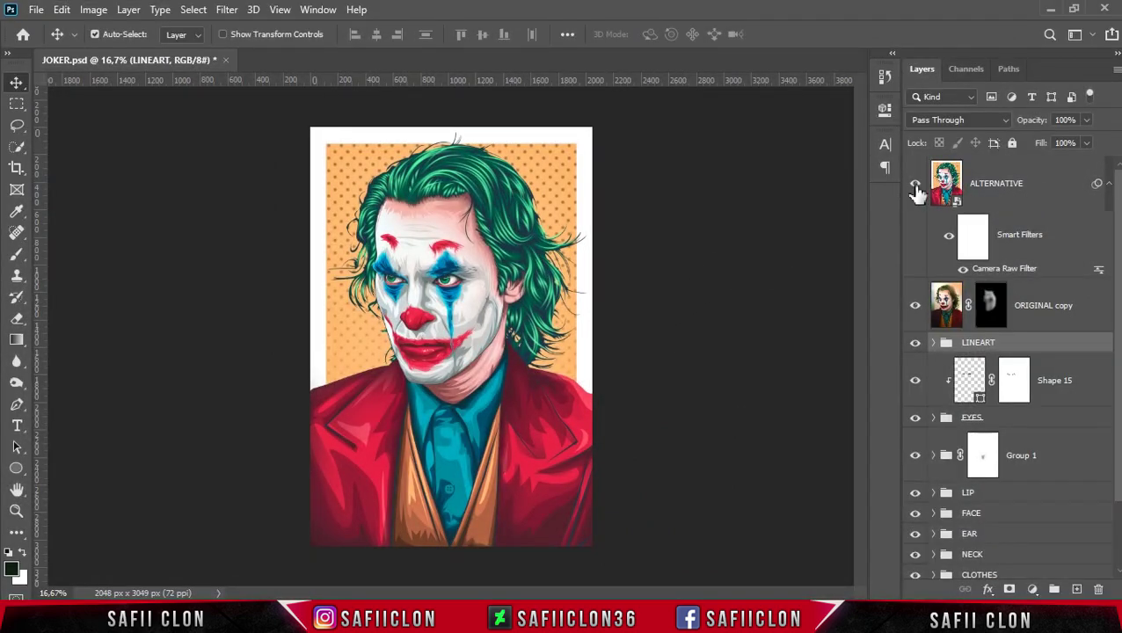
# Hide the ALTERNATIVE and ORIGINAL copy layers and expand the LINEART group
pyautogui.click(916, 187)
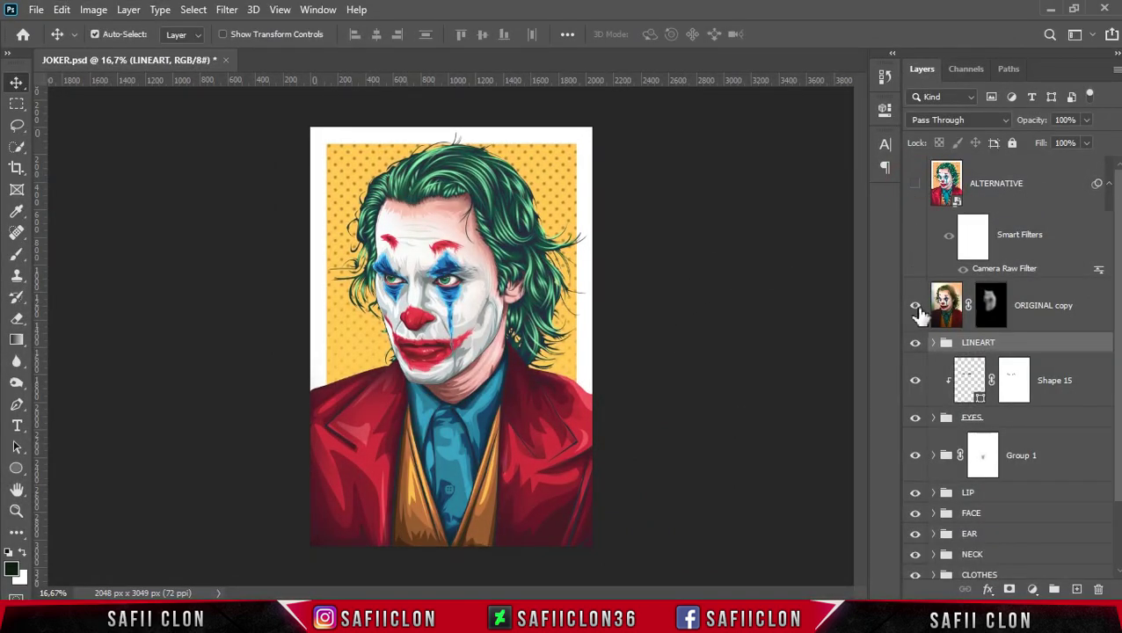
pyautogui.click(915, 308)
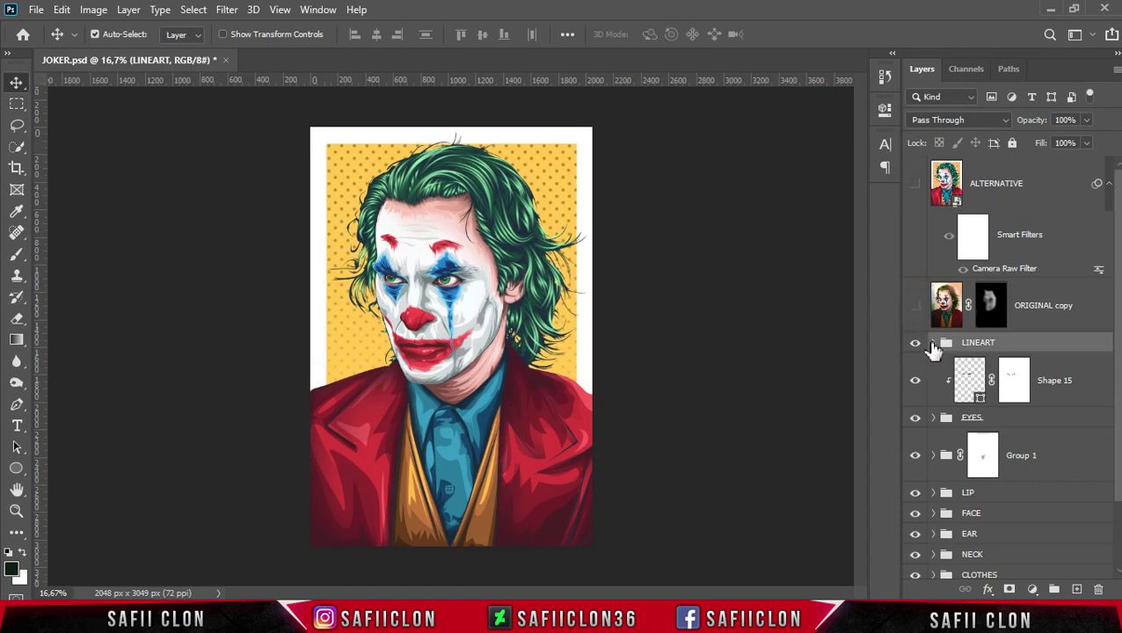
pyautogui.click(934, 343)
pyautogui.scroll(-1, 1079, 341)
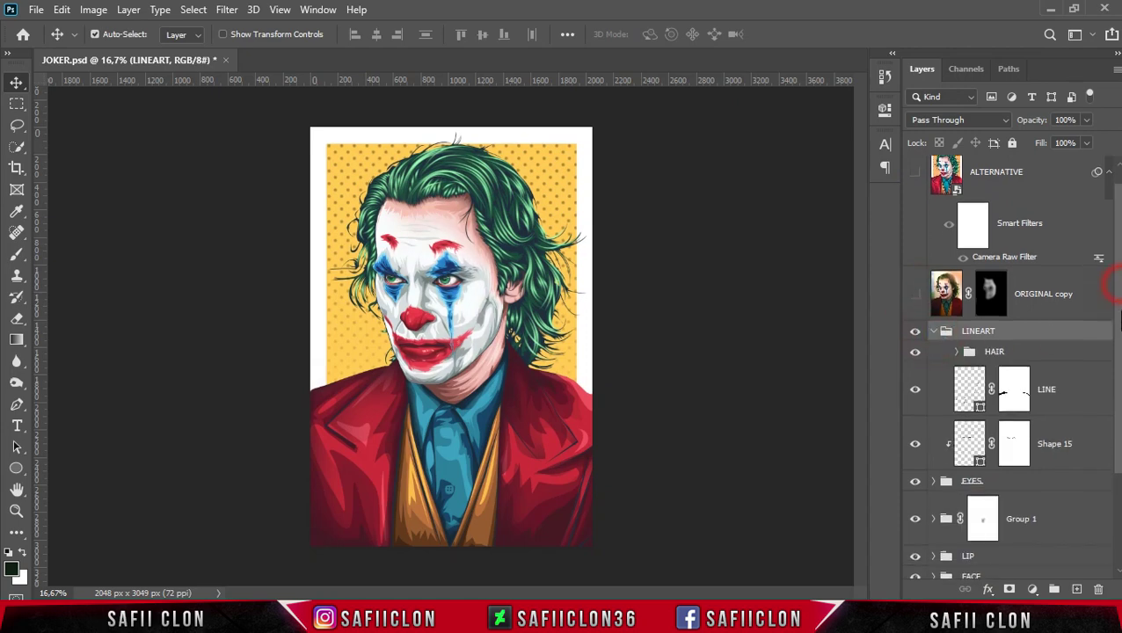
pyautogui.scroll(-2, 1078, 341)
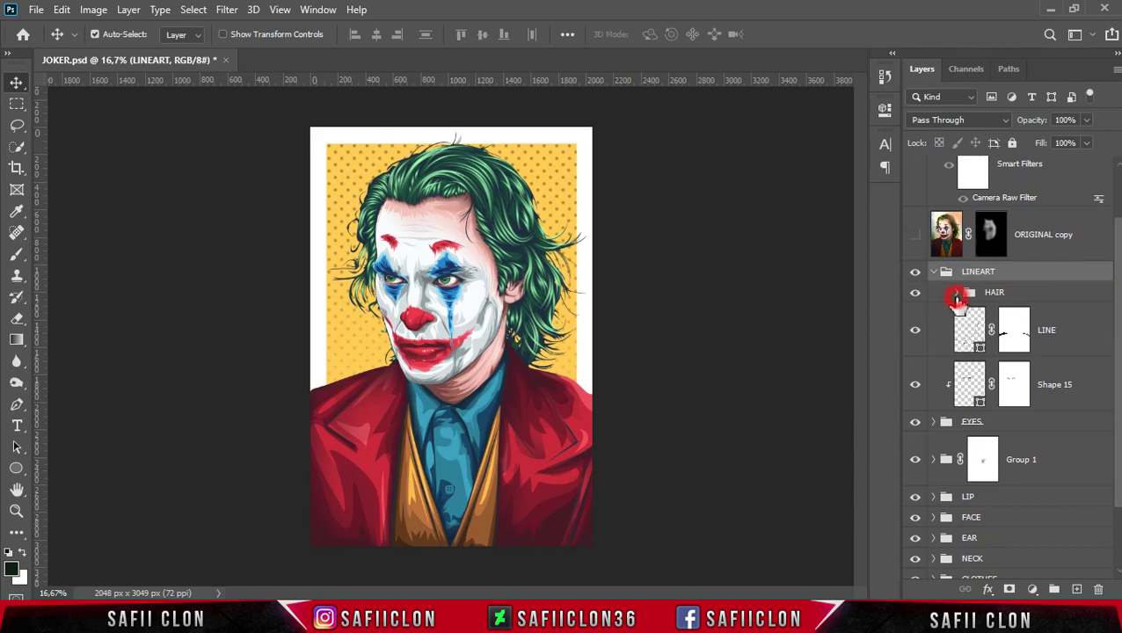
# Expand the HAIR group and hide its Layer 2, Layer 3 and Layer 4
pyautogui.click(956, 297)
pyautogui.scroll(-4, 948, 299)
pyautogui.scroll(2, 947, 299)
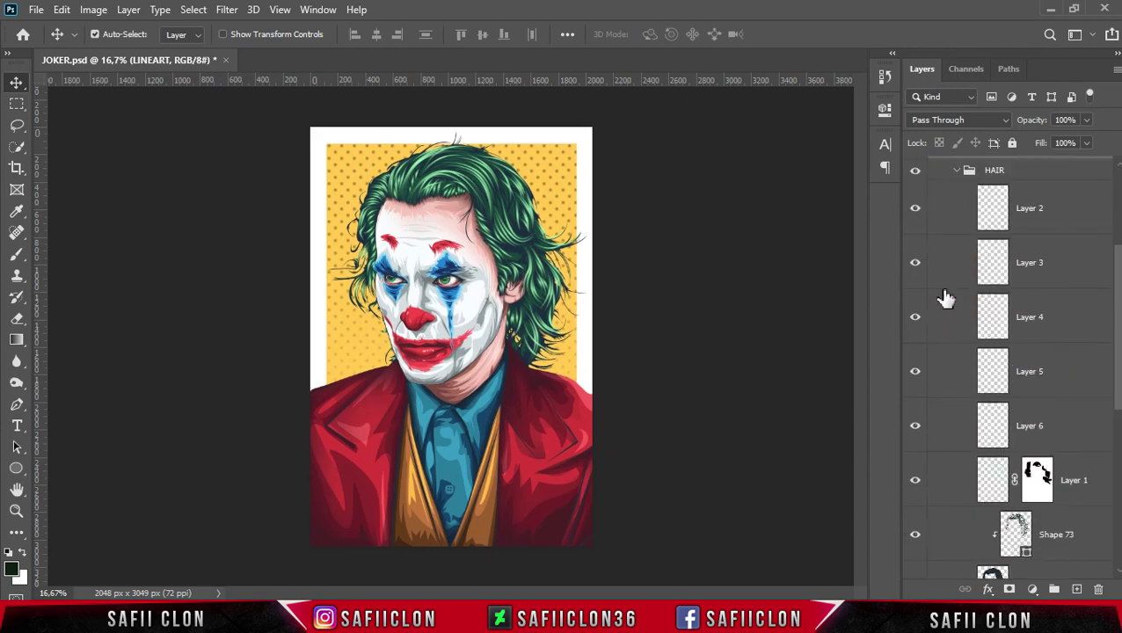
pyautogui.click(914, 212)
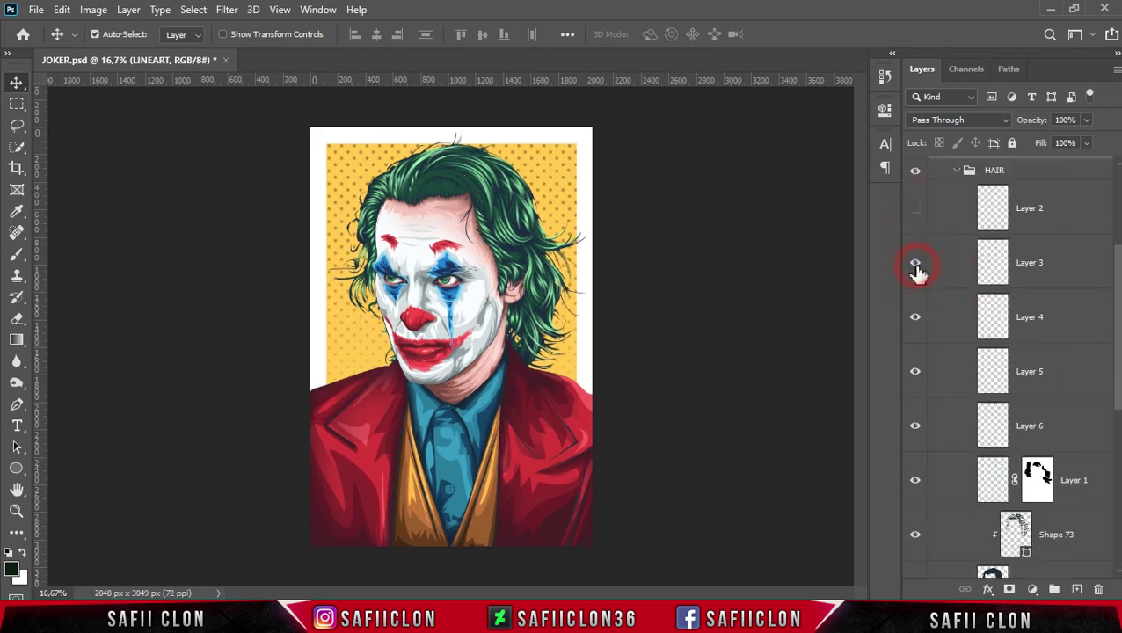
pyautogui.click(916, 264)
pyautogui.click(916, 318)
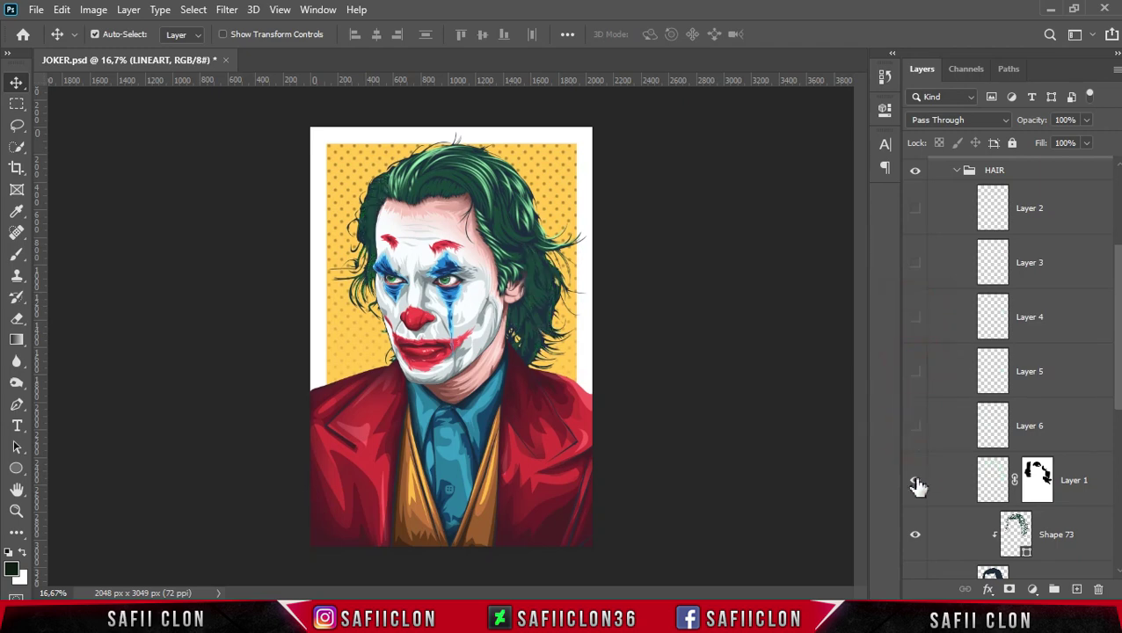
# Hide the HAIR, LINE and Shape 15 layers, then expand the nested EYES groups
pyautogui.moveTo(1119, 365); pyautogui.dragTo(1119, 466)
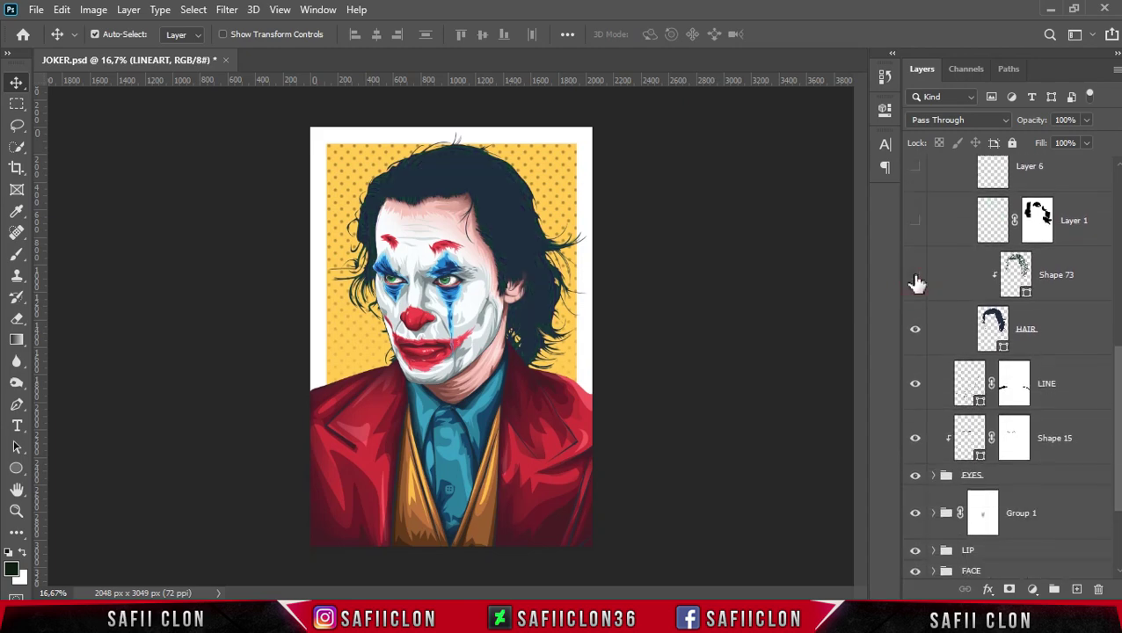
pyautogui.moveTo(914, 333); pyautogui.dragTo(916, 438)
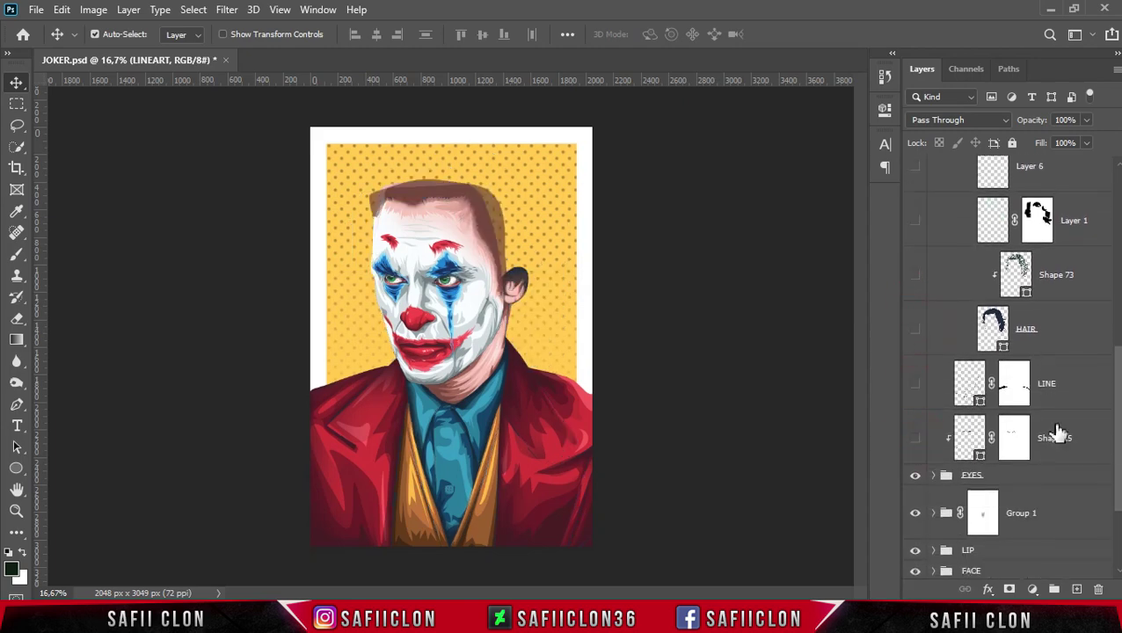
pyautogui.scroll(-3, 969, 437)
pyautogui.click(934, 338)
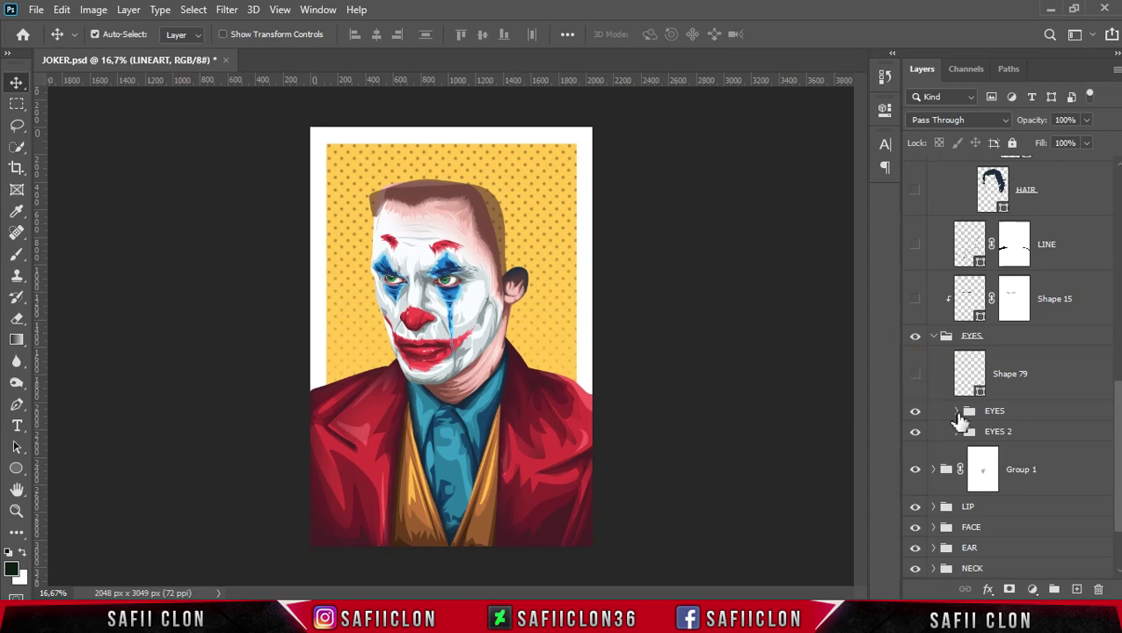
pyautogui.click(957, 411)
pyautogui.moveTo(1118, 325); pyautogui.dragTo(1119, 373)
# Zoom in on the face and hide eye layers Shape 9 through Shape 5 and Ellipse 1
pyautogui.hotkey('ctrl', '+')
pyautogui.hotkey('ctrl', '+')
pyautogui.hotkey('ctrl', '+')
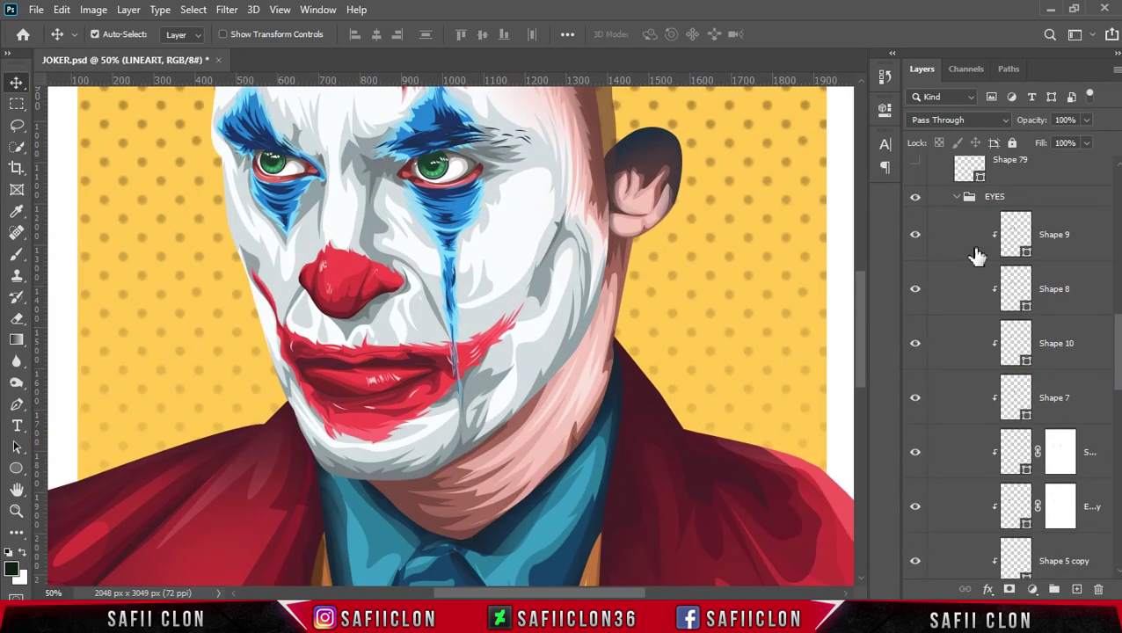
pyautogui.scroll(2, 853, 278)
pyautogui.click(915, 234)
pyautogui.moveTo(918, 297); pyautogui.dragTo(919, 501)
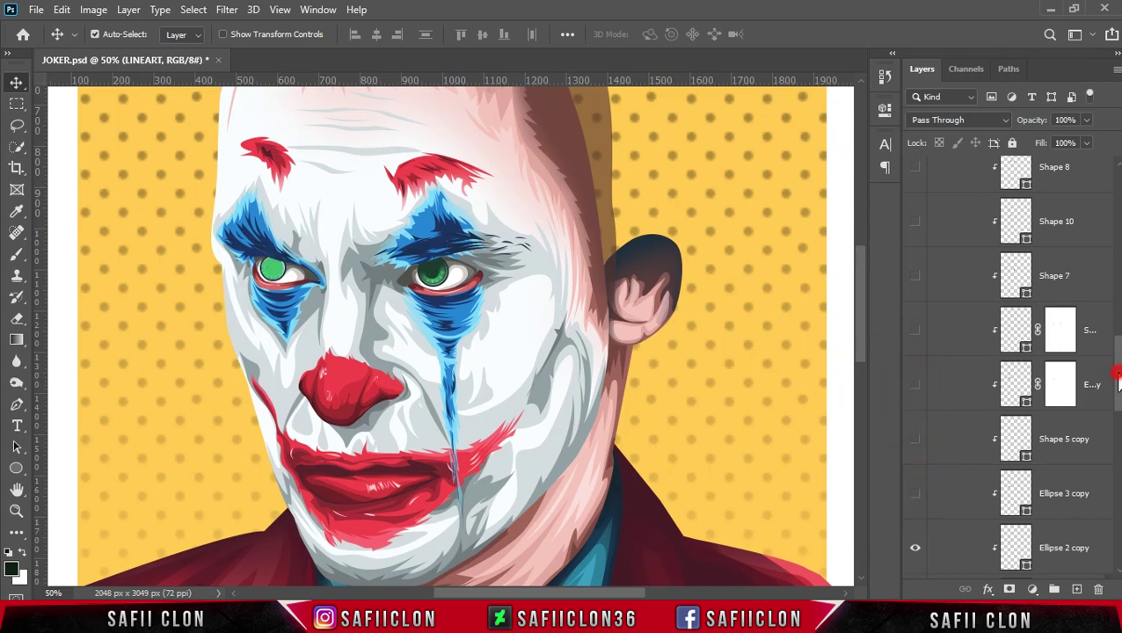
pyautogui.moveTo(1117, 378); pyautogui.dragTo(1117, 422)
pyautogui.moveTo(915, 329); pyautogui.dragTo(915, 466)
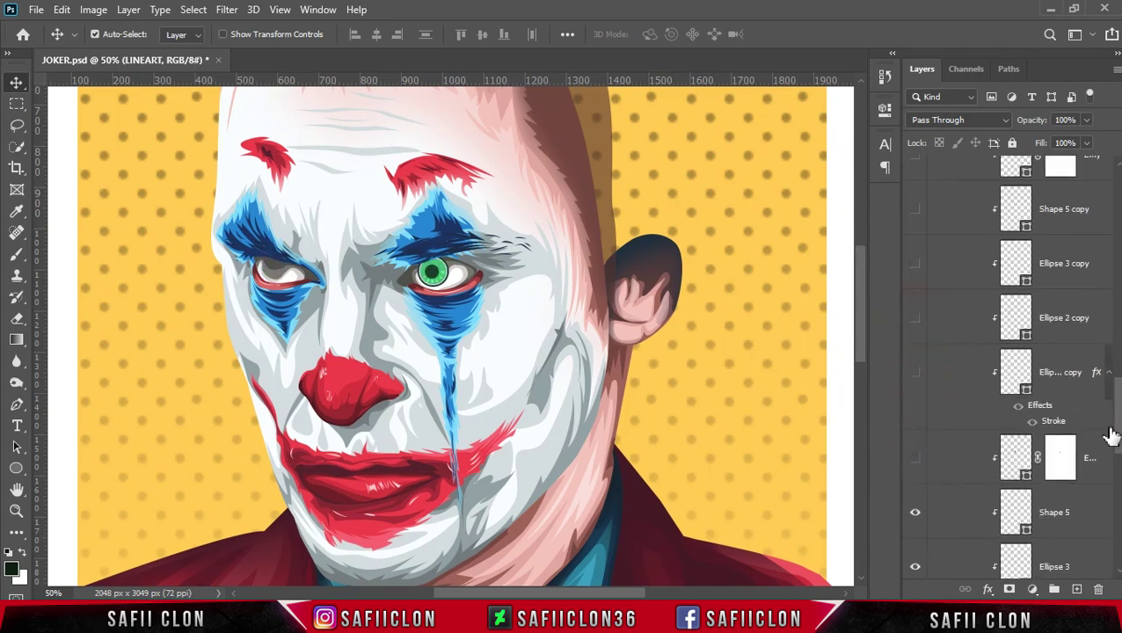
pyautogui.moveTo(1110, 431); pyautogui.dragTo(1110, 475)
pyautogui.click(918, 227)
pyautogui.click(914, 388)
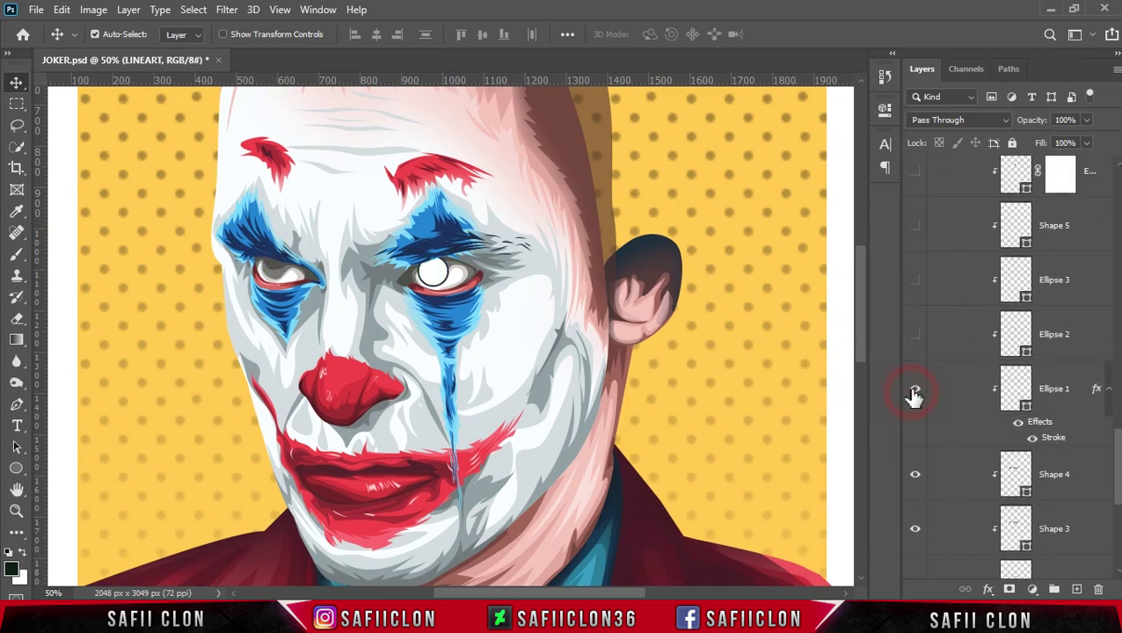
# Hide eye layers Shape 4, 3, 2 and 1 so the eyes look closed
pyautogui.scroll(-3, 961, 350)
pyautogui.click(915, 278)
pyautogui.click(915, 334)
pyautogui.click(915, 385)
pyautogui.click(916, 443)
# Expand EYES 2 and hide its Shape 13, 12 and 11 layers
pyautogui.click(957, 480)
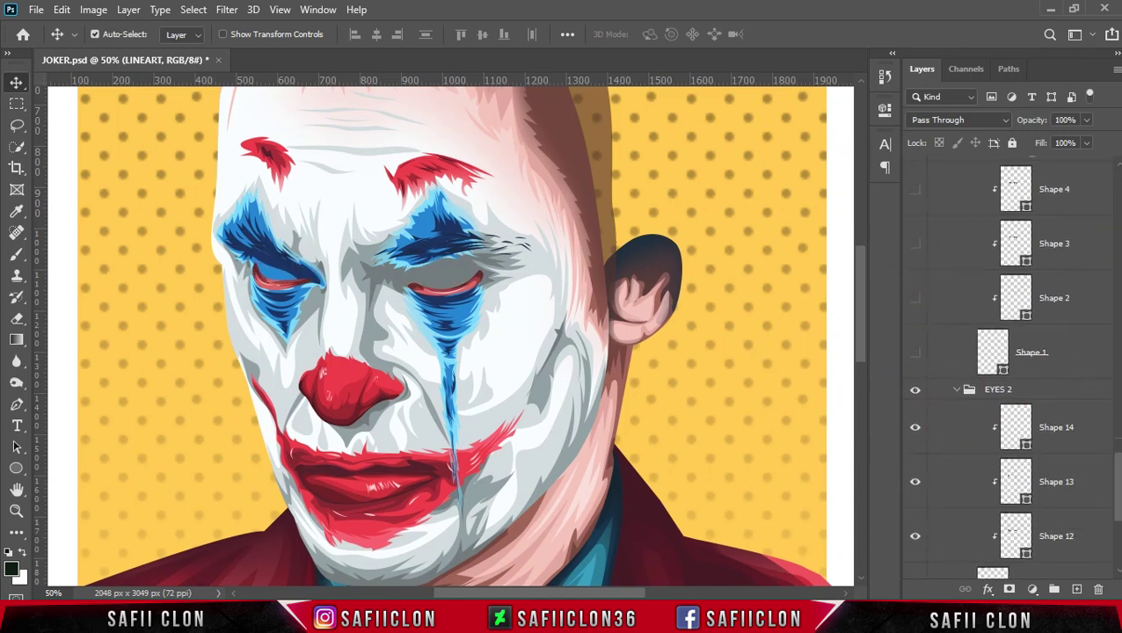
pyautogui.scroll(-4, 933, 352)
pyautogui.click(916, 284)
pyautogui.click(915, 339)
pyautogui.click(916, 393)
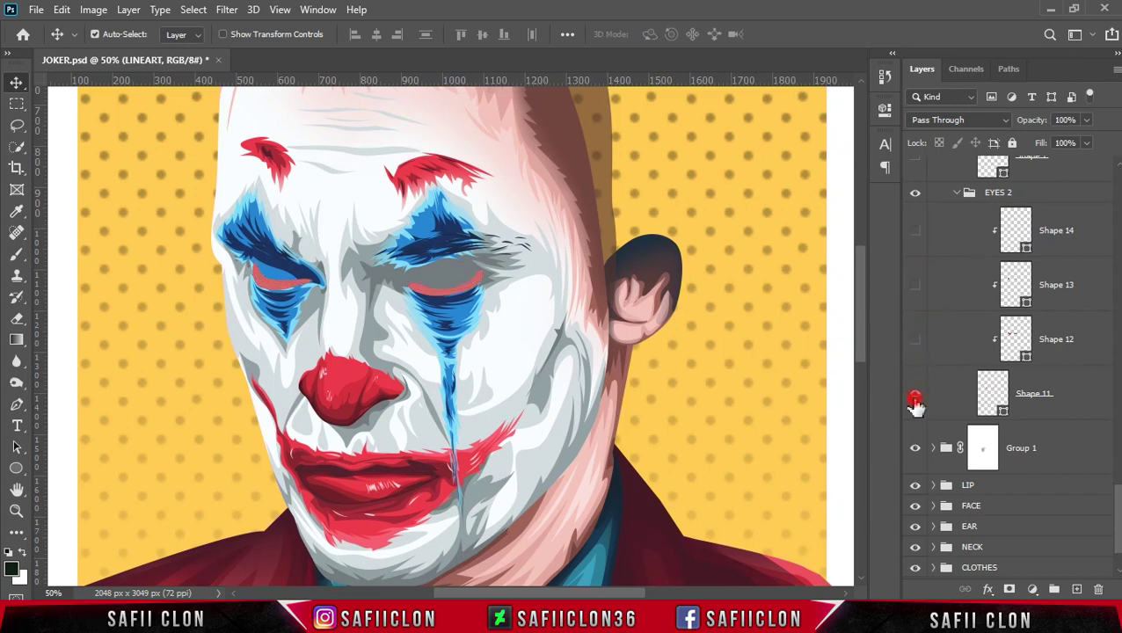
# Expand Group 1 and hide its Shape 77, 76 and 75 layers
pyautogui.click(934, 448)
pyautogui.scroll(-4, 934, 449)
pyautogui.click(916, 265)
pyautogui.click(916, 319)
pyautogui.click(915, 374)
# Expand LIP and LIP 1, hiding Shape 26, Shape 19, LIP and Shape 17
pyautogui.click(934, 412)
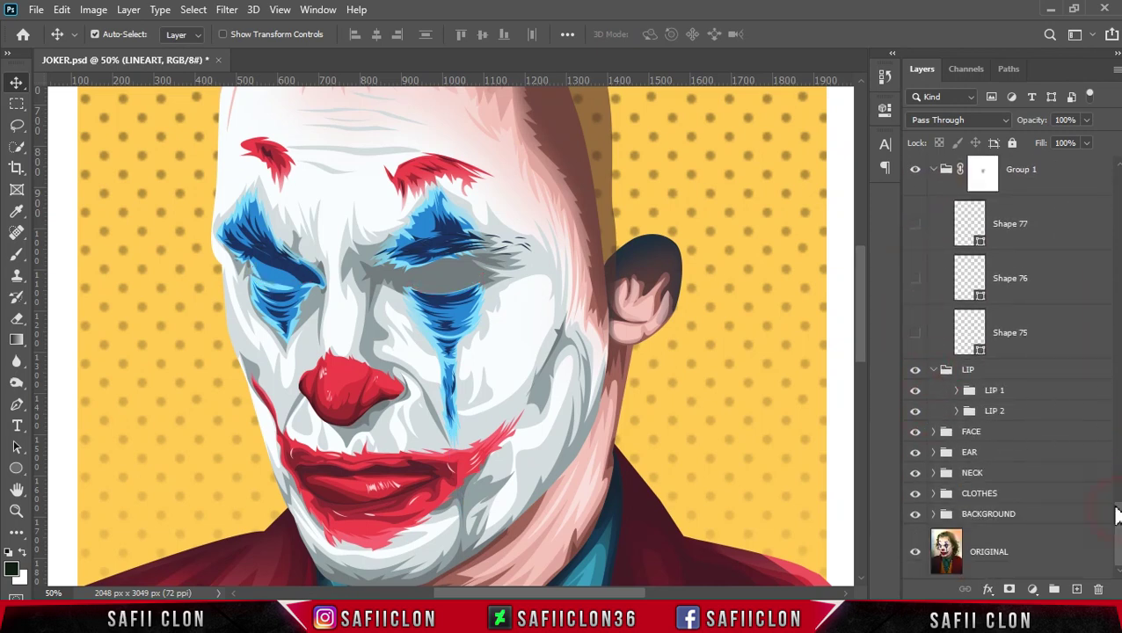
pyautogui.click(958, 392)
pyautogui.scroll(-4, 958, 392)
pyautogui.click(916, 244)
pyautogui.click(916, 297)
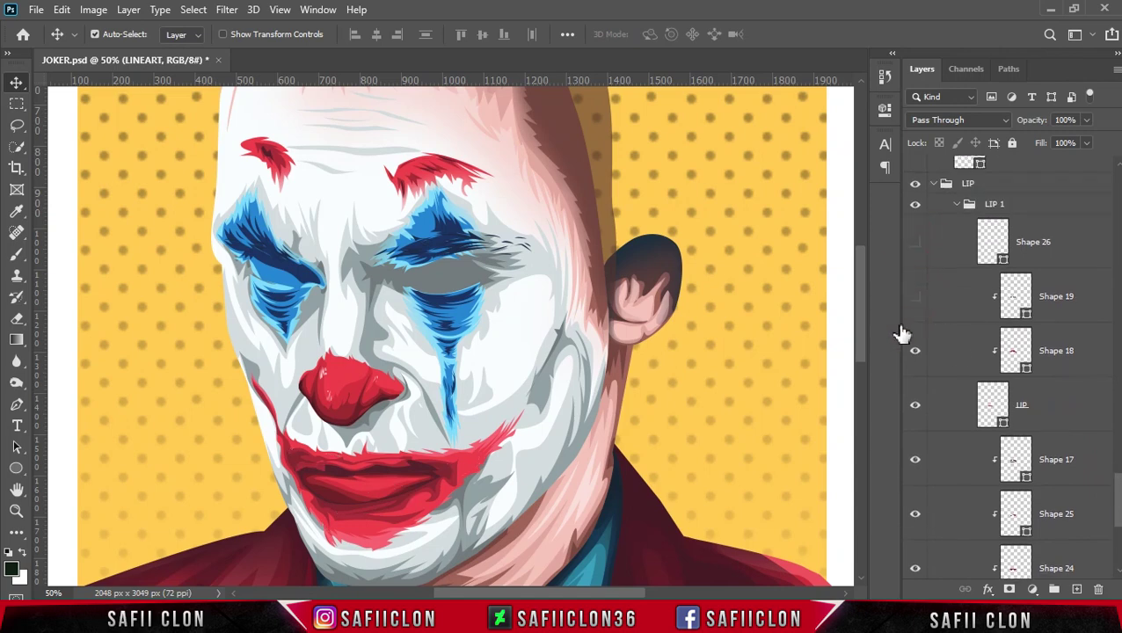
pyautogui.scroll(-2, 870, 326)
pyautogui.click(916, 405)
pyautogui.click(916, 460)
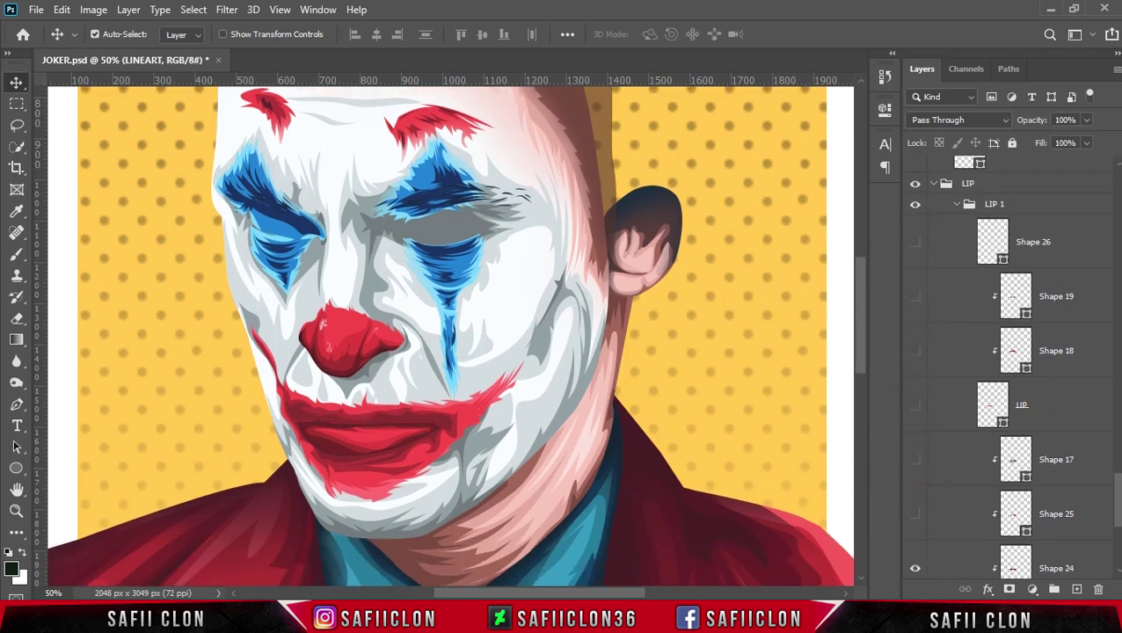
# Hide the Shape 24, Shape 16 and DOWN lower-lip layers
pyautogui.scroll(-5, 1113, 528)
pyautogui.click(915, 349)
pyautogui.click(916, 404)
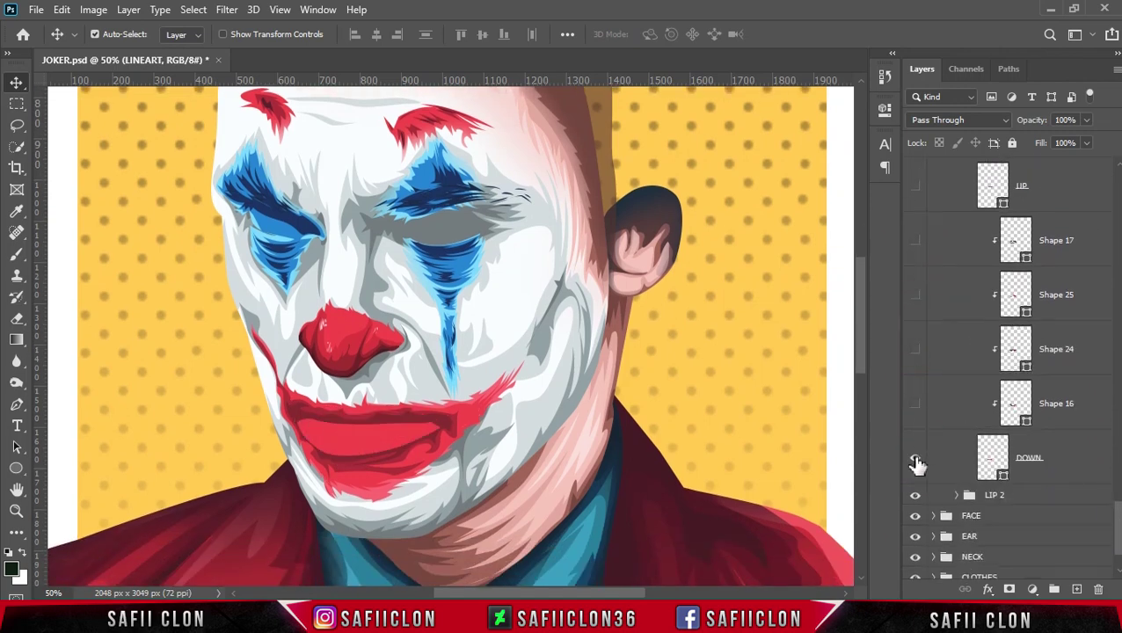
pyautogui.click(916, 460)
# Expand LIP 2 and hide Shapes 23, 22, 21 and 20, removing the red lips
pyautogui.click(957, 495)
pyautogui.scroll(-5, 1113, 510)
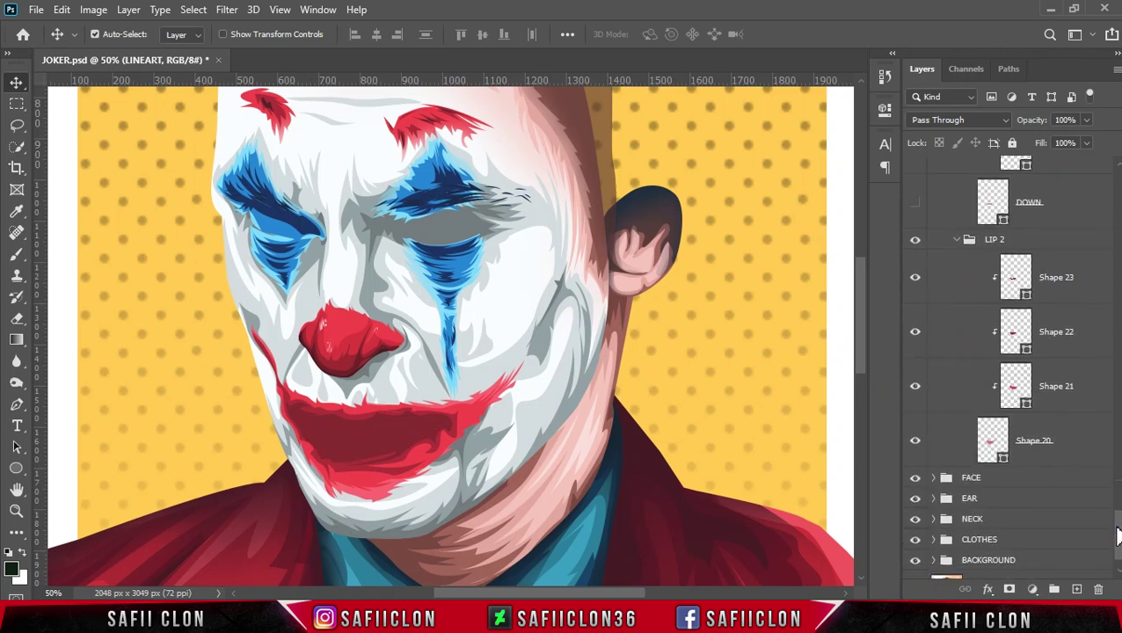
pyautogui.click(915, 270)
pyautogui.click(915, 325)
pyautogui.click(916, 379)
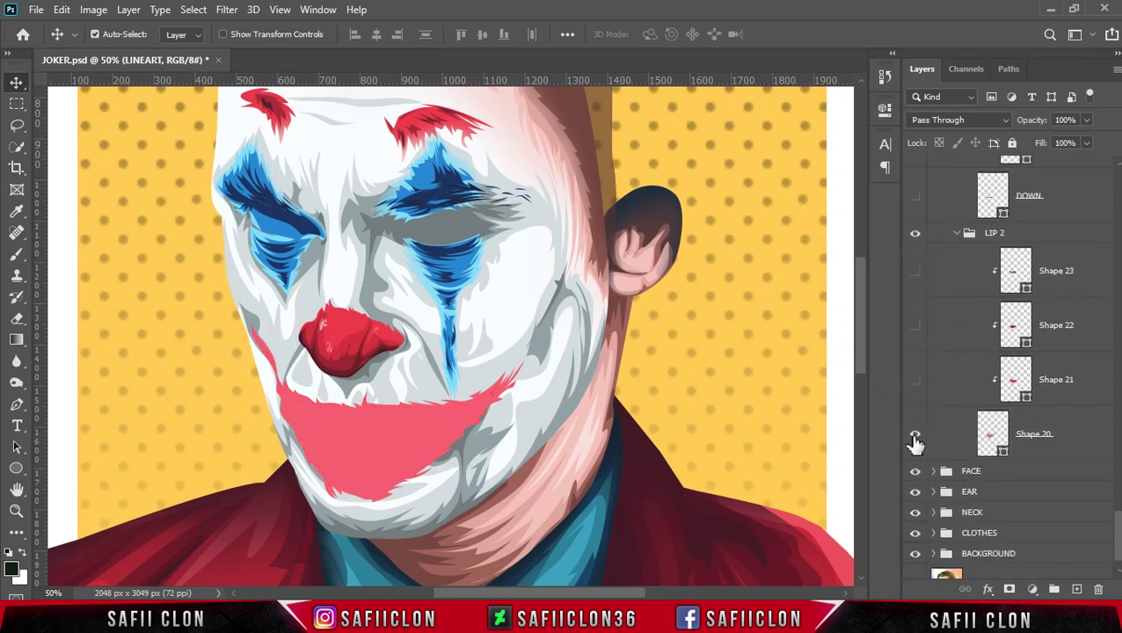
pyautogui.click(916, 434)
pyautogui.click(933, 472)
pyautogui.scroll(-5, 938, 300)
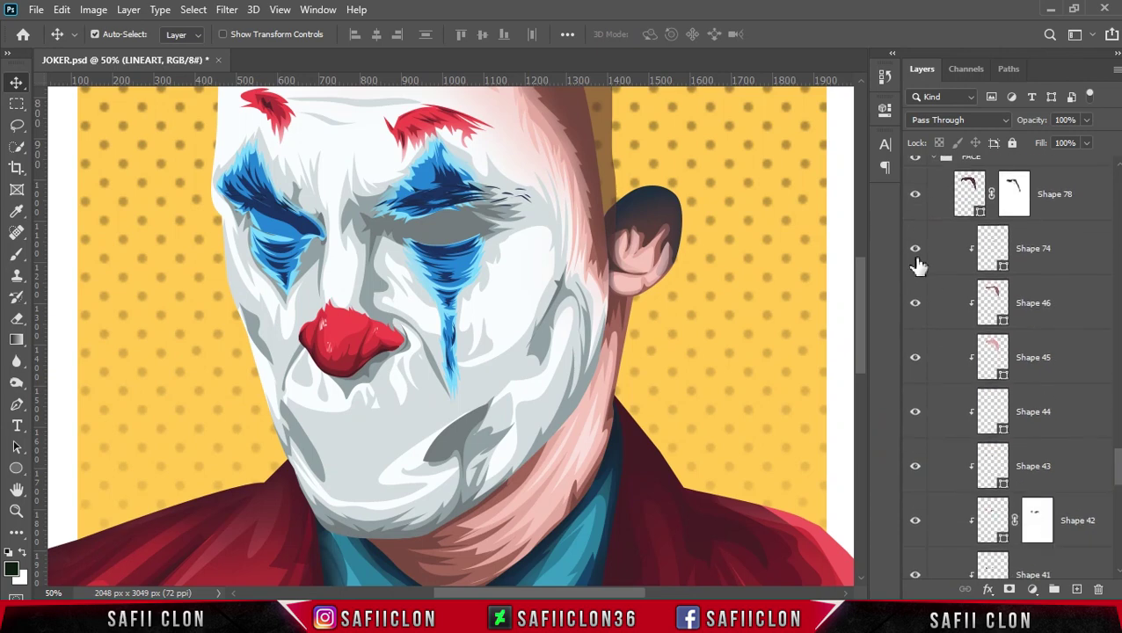
# Hide face layers Shape 78, 74, 45 and 42
pyautogui.click(915, 194)
pyautogui.click(916, 250)
pyautogui.click(916, 358)
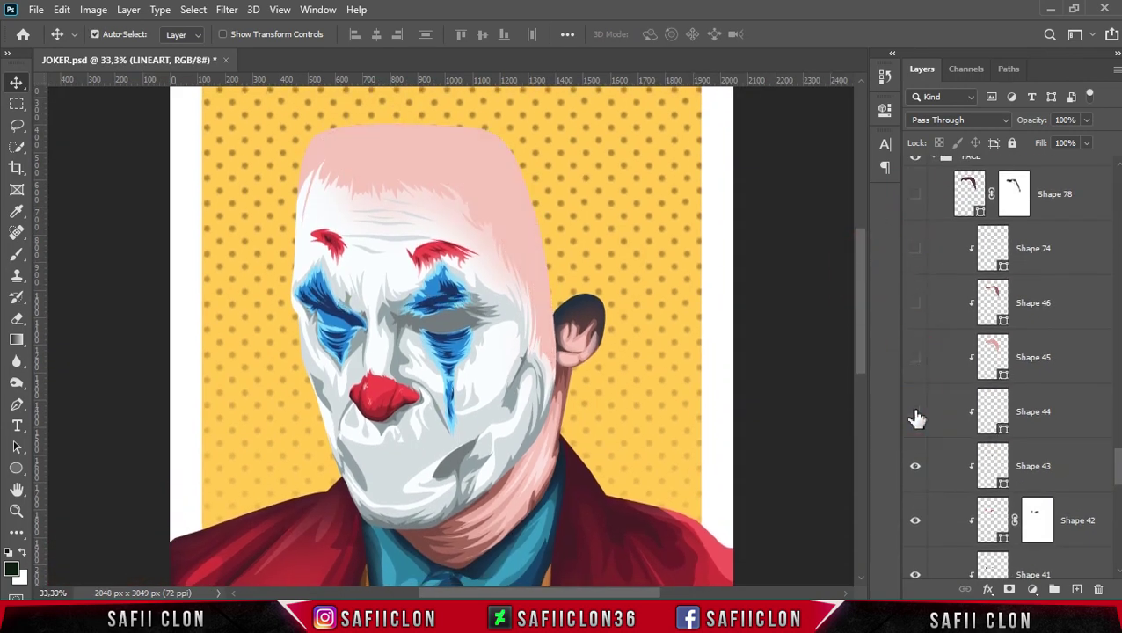
pyautogui.click(915, 521)
pyautogui.scroll(-5, 919, 519)
# Hide face shading Shapes 41, 40, 39, 36, 38, 35 and 34
pyautogui.click(915, 203)
pyautogui.click(916, 256)
pyautogui.click(916, 311)
pyautogui.click(915, 364)
pyautogui.click(915, 419)
pyautogui.click(916, 474)
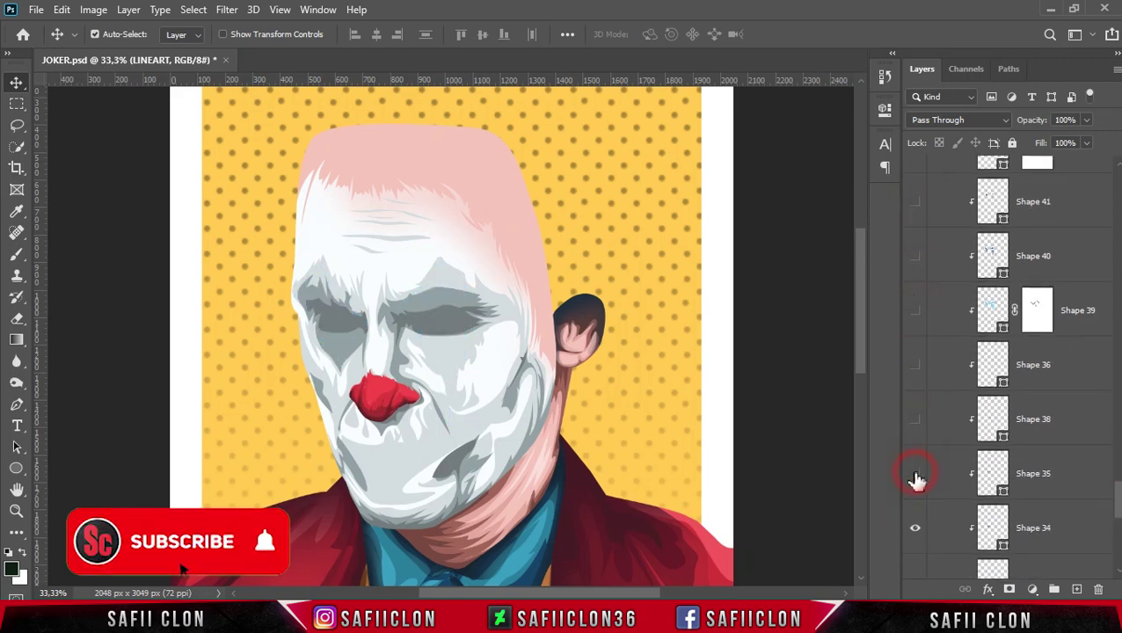
pyautogui.click(916, 527)
pyautogui.moveTo(1117, 510); pyautogui.dragTo(1117, 545)
# Hide Shapes 33, 37, 32, 31, 30, 28 and 27, removing the white face
pyautogui.click(916, 279)
pyautogui.click(915, 382)
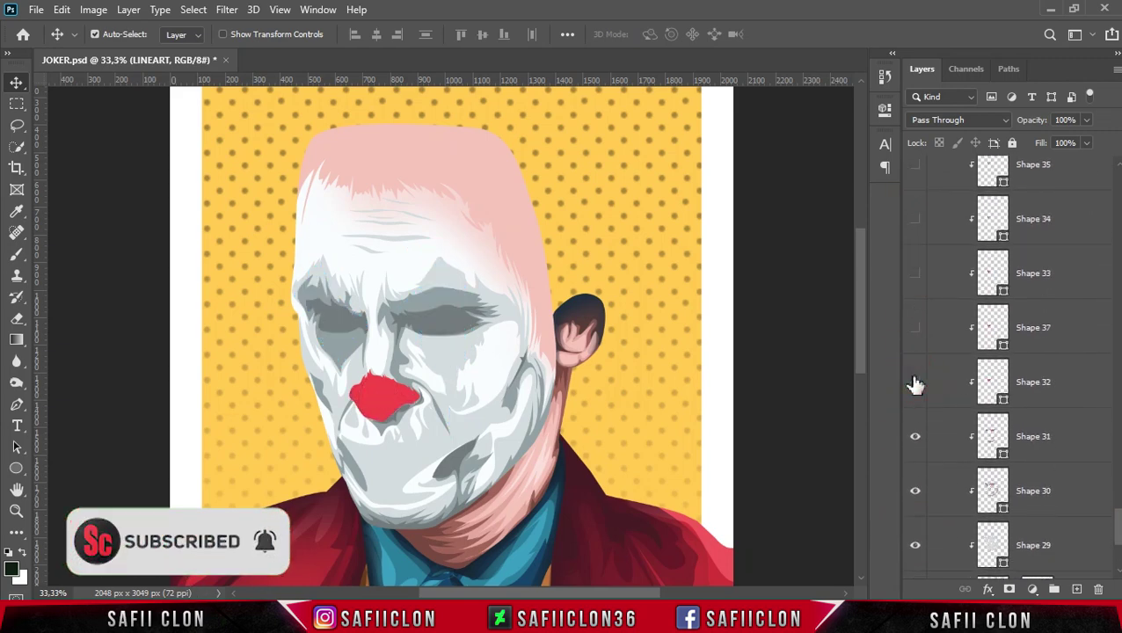
pyautogui.click(915, 437)
pyautogui.click(916, 493)
pyautogui.click(915, 547)
pyautogui.moveTo(1116, 528); pyautogui.dragTo(1117, 563)
pyautogui.click(916, 374)
pyautogui.click(915, 429)
# Expand the EAR group and hide ear layers Shape 51 through Shape 47
pyautogui.click(934, 466)
pyautogui.click(915, 255)
pyautogui.click(916, 309)
pyautogui.click(916, 364)
pyautogui.click(915, 418)
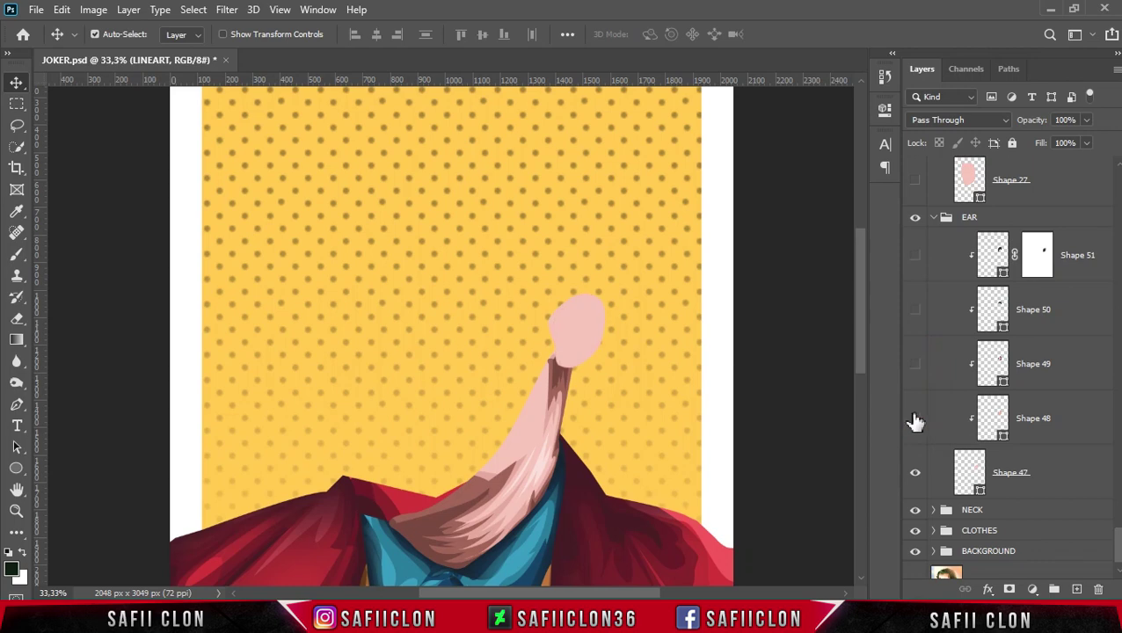
pyautogui.click(915, 475)
pyautogui.click(933, 509)
pyautogui.scroll(-5, 932, 440)
# Hide neck layers Shape 56 through Shape 52 to remove the neck
pyautogui.click(916, 263)
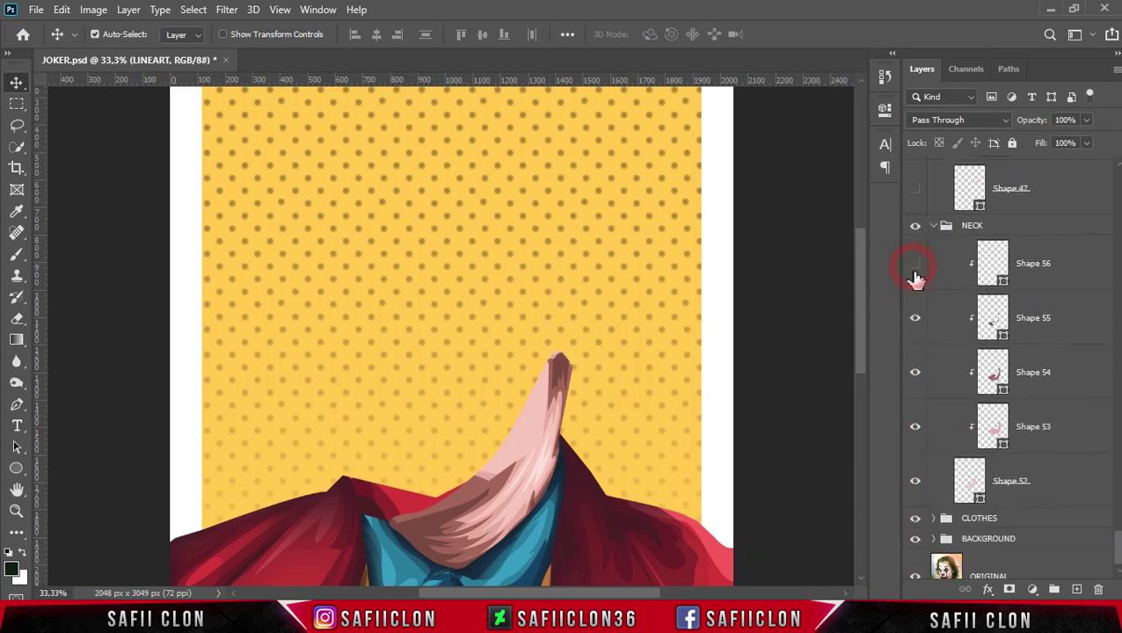
pyautogui.click(915, 317)
pyautogui.click(916, 372)
pyautogui.click(916, 426)
pyautogui.click(915, 481)
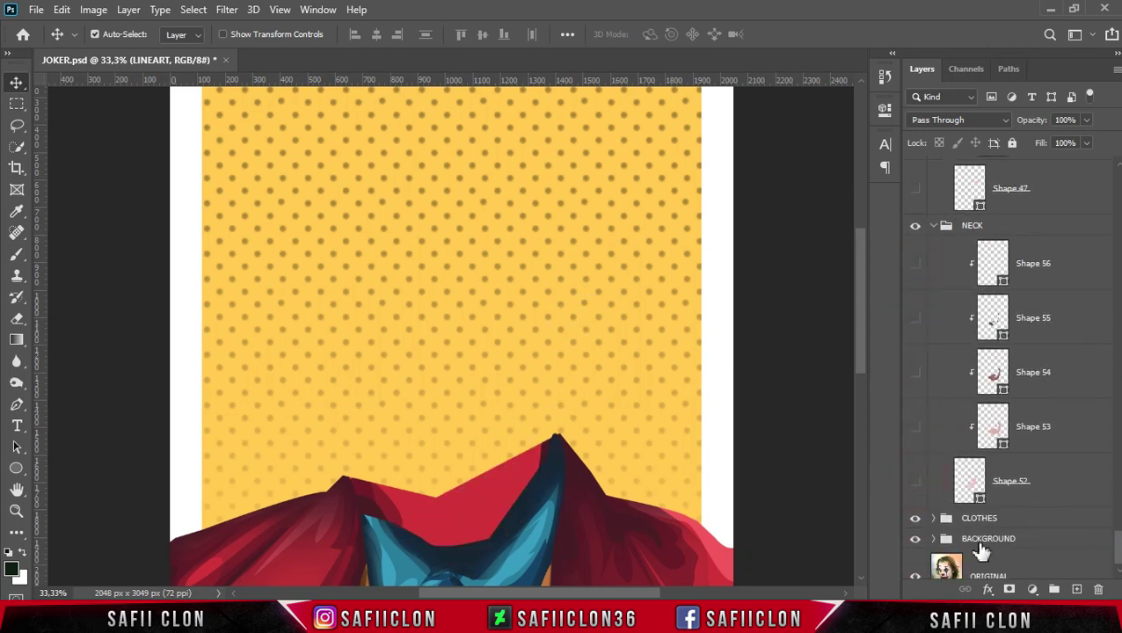
# In CLOTHES, expand BLUE and hide the masked tie layer plus Shapes 60–57
pyautogui.click(933, 518)
pyautogui.scroll(-5, 867, 400)
pyautogui.scroll(-2, 1117, 538)
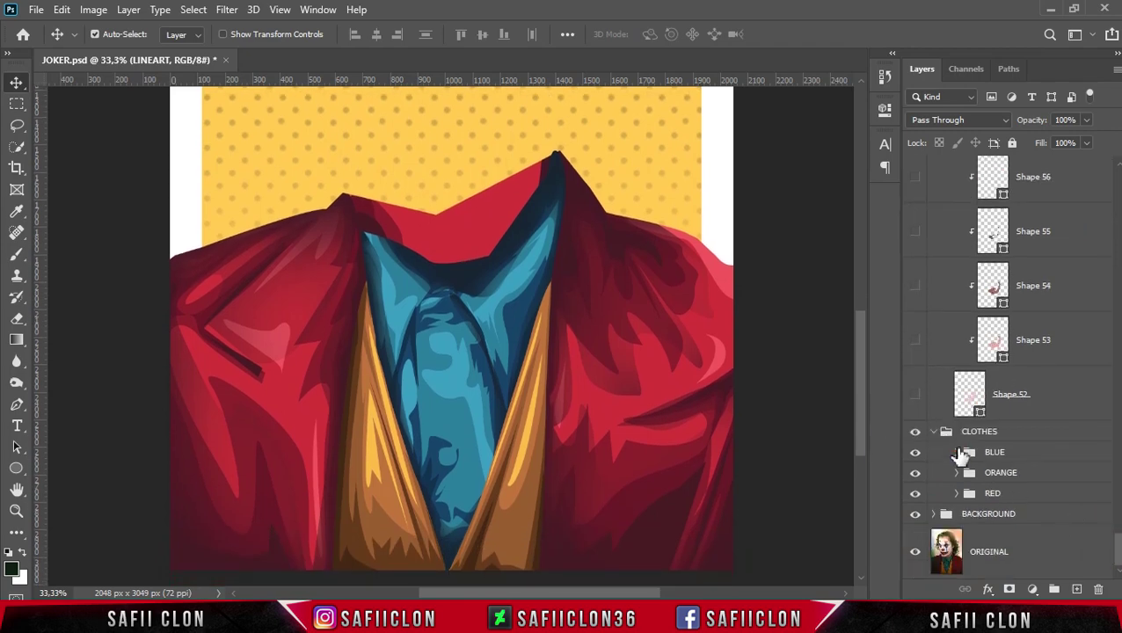
pyautogui.click(958, 455)
pyautogui.click(916, 217)
pyautogui.click(915, 271)
pyautogui.click(915, 326)
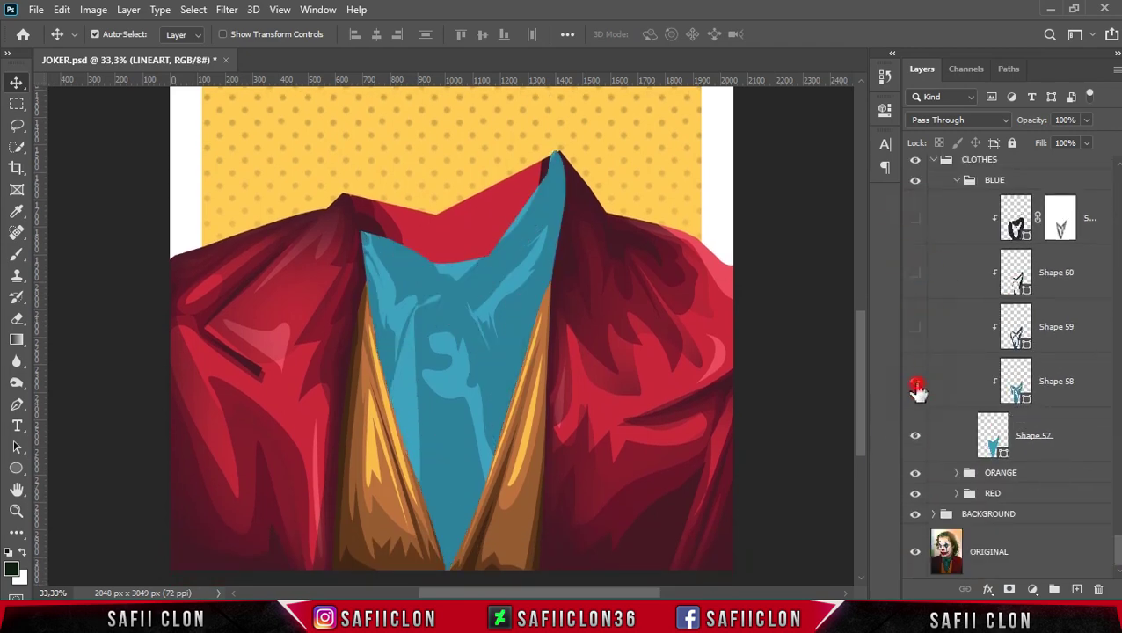
pyautogui.click(916, 381)
pyautogui.click(915, 435)
# Expand ORANGE and hide shirt Shapes 66 through 62, removing the tan shirt
pyautogui.click(957, 474)
pyautogui.scroll(-4, 941, 422)
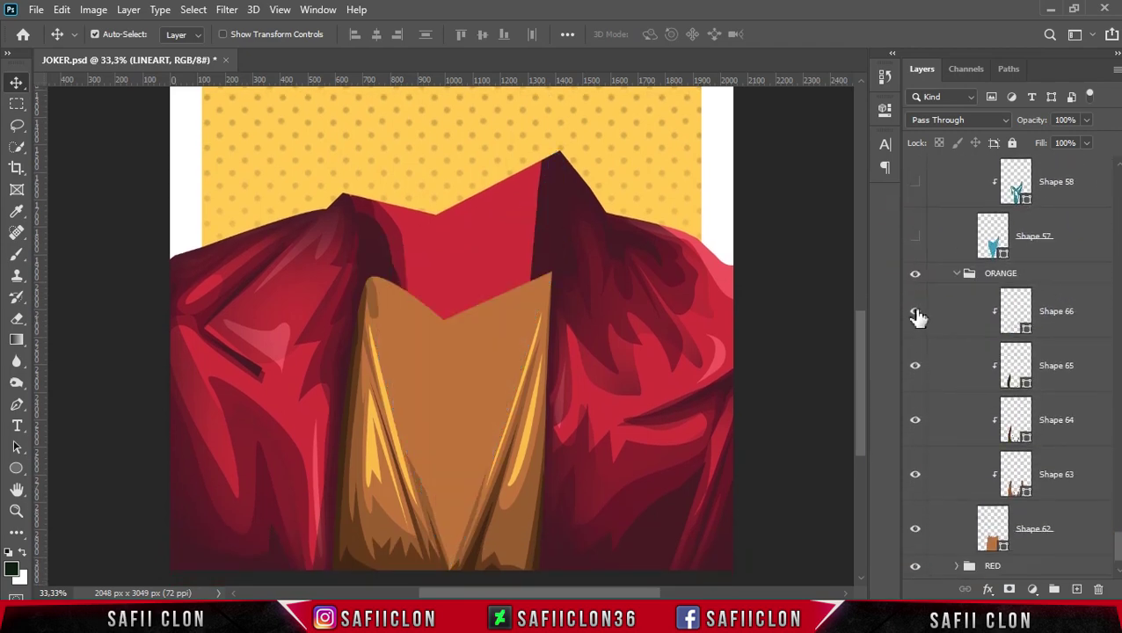
pyautogui.click(916, 310)
pyautogui.click(916, 365)
pyautogui.click(915, 420)
pyautogui.click(915, 474)
pyautogui.click(916, 529)
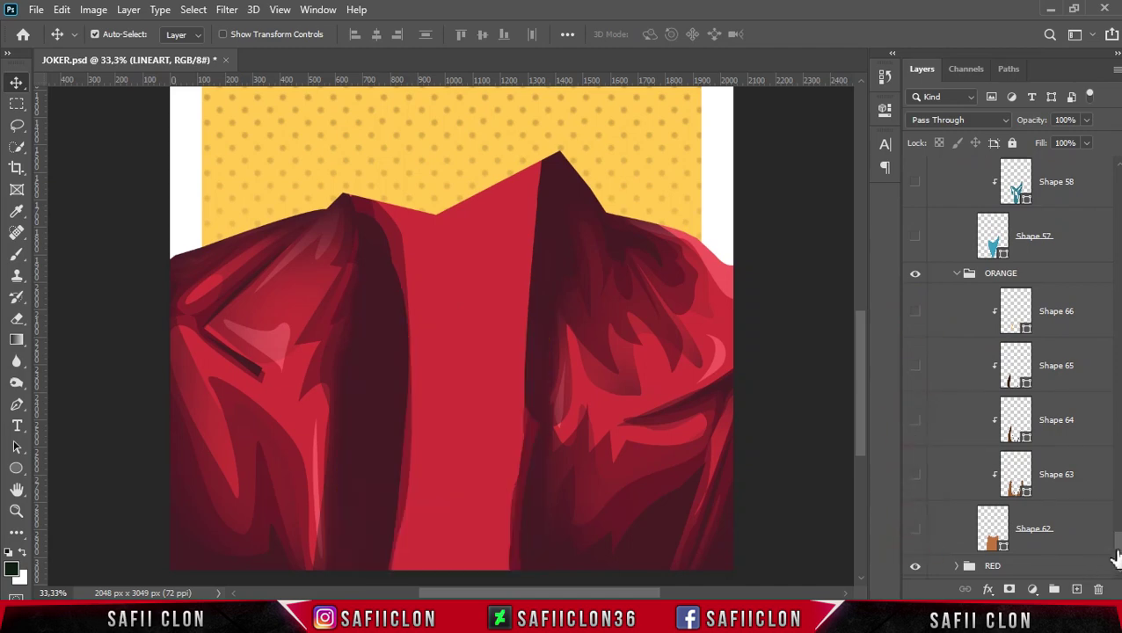
pyautogui.scroll(-2, 915, 528)
# Expand RED and hide the masked jacket layer plus Shapes 71 through 67
pyautogui.click(957, 494)
pyautogui.scroll(-5, 1119, 538)
pyautogui.click(916, 282)
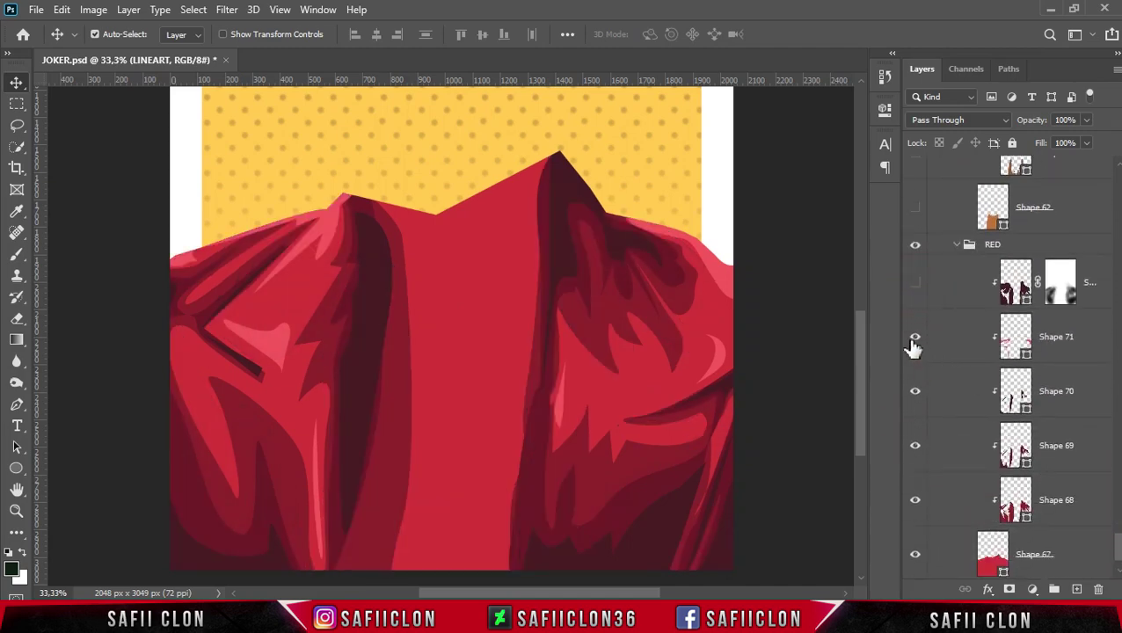
pyautogui.click(915, 337)
pyautogui.click(916, 391)
pyautogui.click(916, 446)
pyautogui.click(915, 501)
pyautogui.click(915, 555)
pyautogui.scroll(-2, 1099, 545)
# Hide Rectangle 1, the gradient, Color Fill 1 and ORIGINAL photo, then zoom out
pyautogui.click(934, 514)
pyautogui.scroll(-3, 1095, 534)
pyautogui.click(915, 387)
pyautogui.click(916, 442)
pyautogui.click(916, 497)
pyautogui.click(916, 551)
pyautogui.hotkey('ctrl', '-')
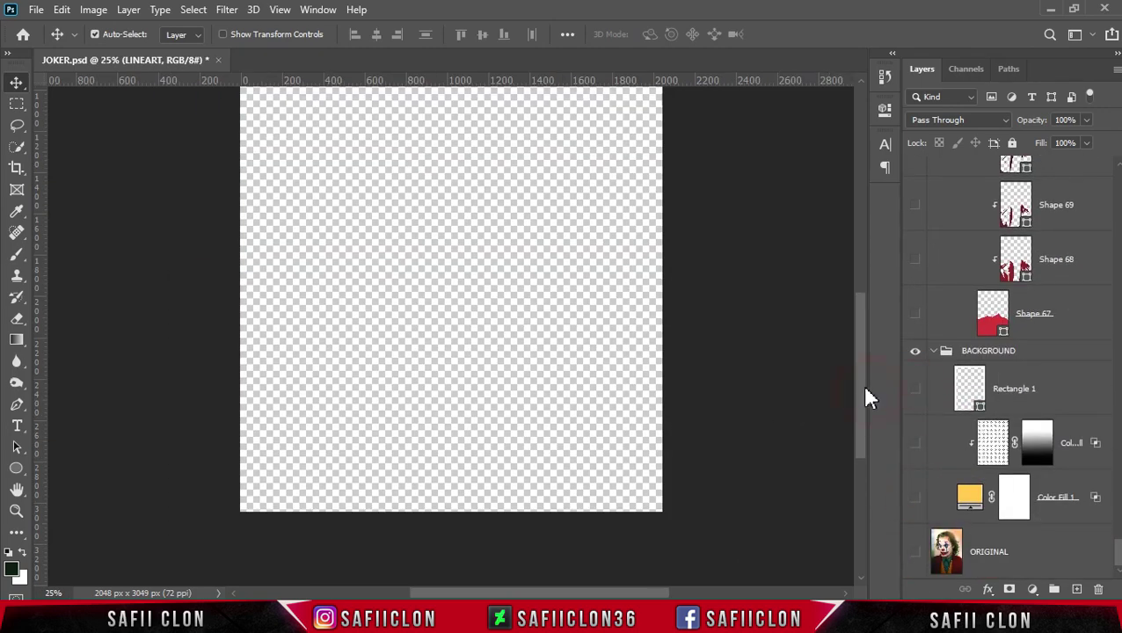
# Zoom out, then collapse BACKGROUND, RED, ORANGE, BLUE, CLOTHES, NECK and EAR
pyautogui.hotkey('ctrl', '-')
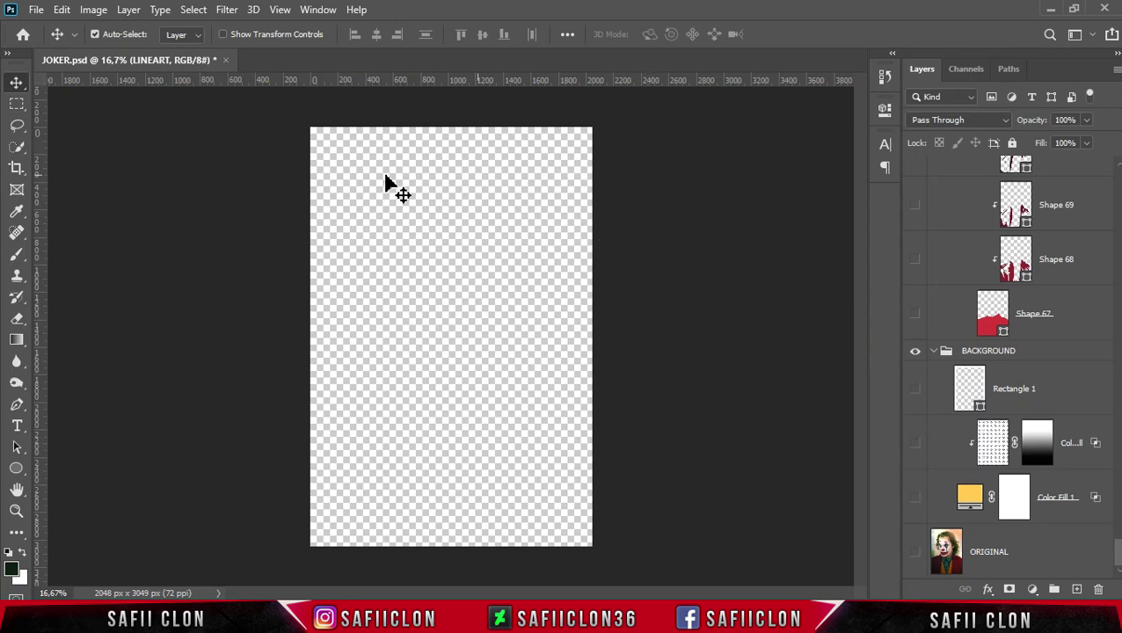
pyautogui.click(934, 352)
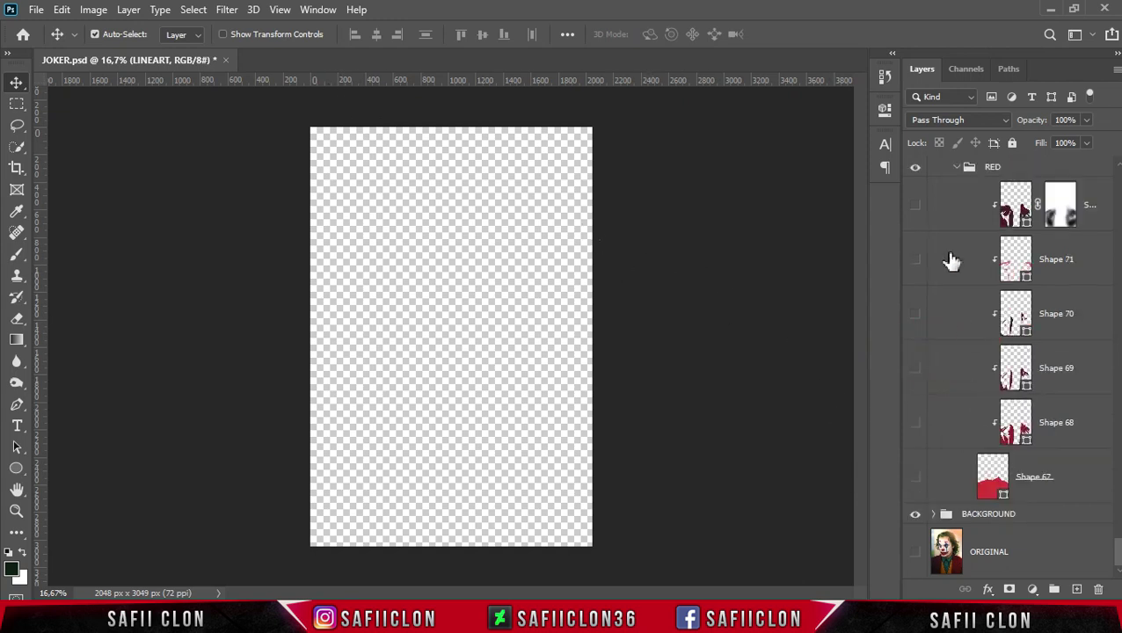
pyautogui.click(959, 167)
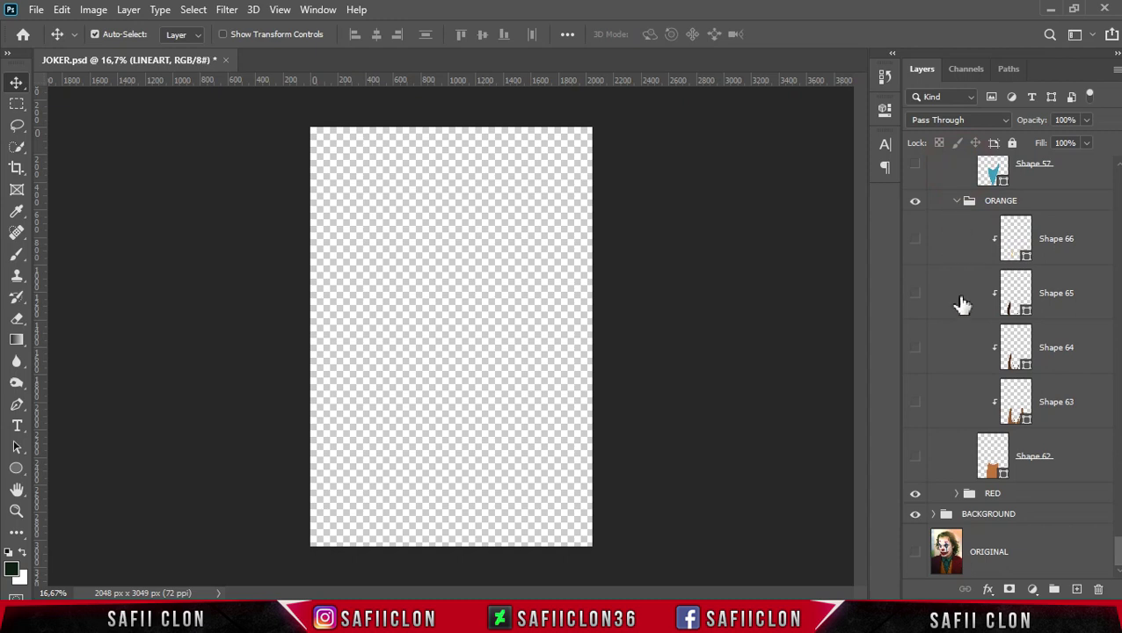
pyautogui.click(957, 202)
pyautogui.scroll(2, 971, 275)
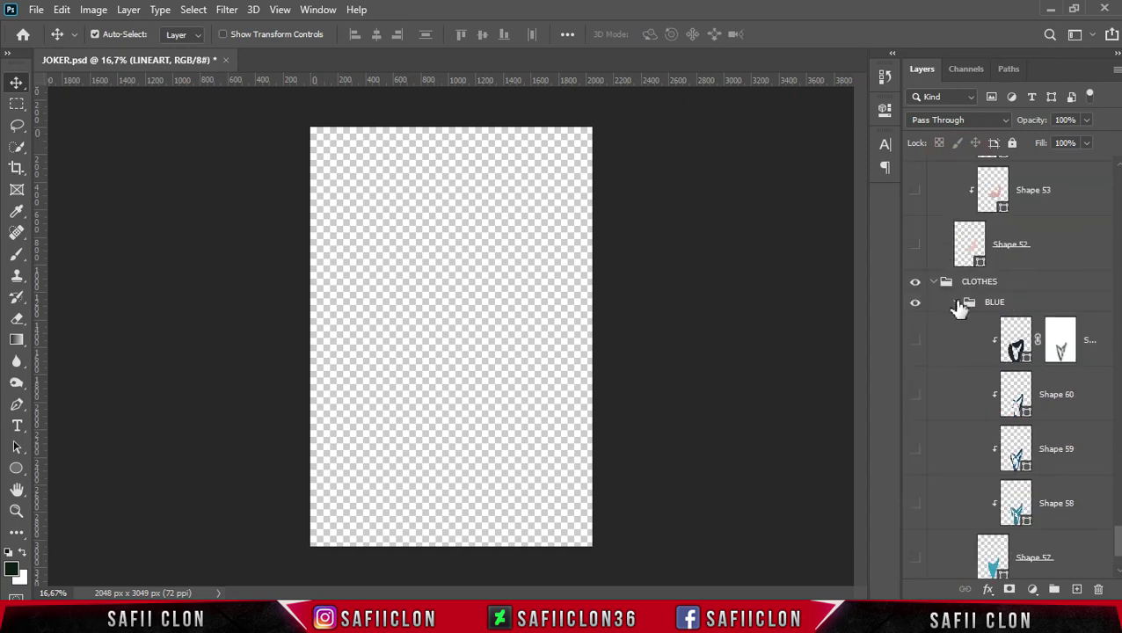
pyautogui.click(958, 302)
pyautogui.click(933, 432)
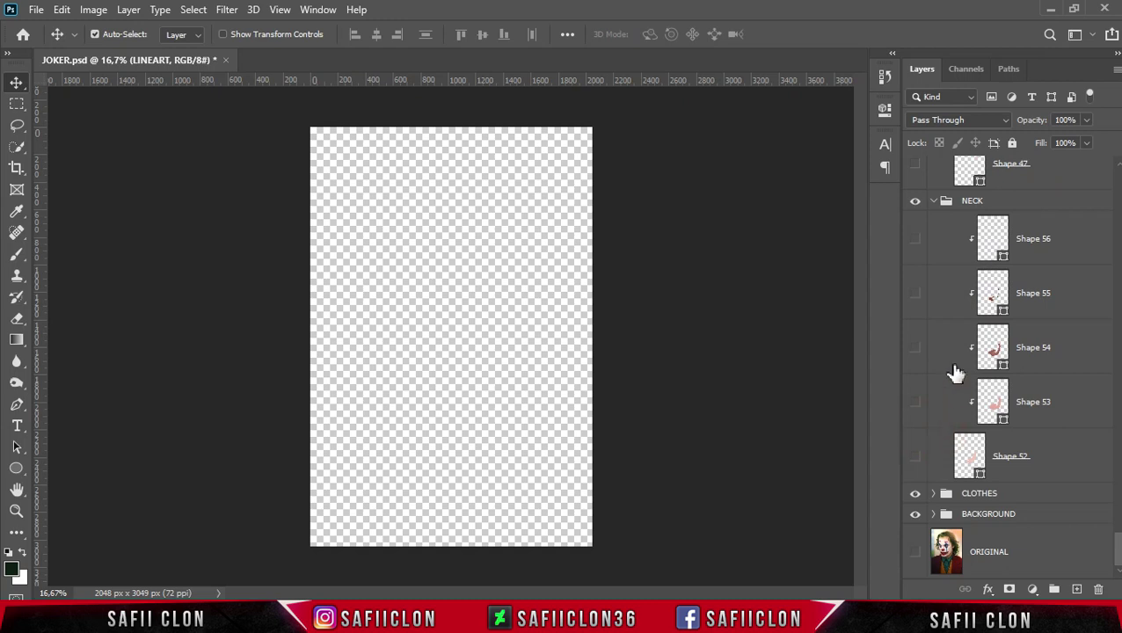
pyautogui.click(934, 201)
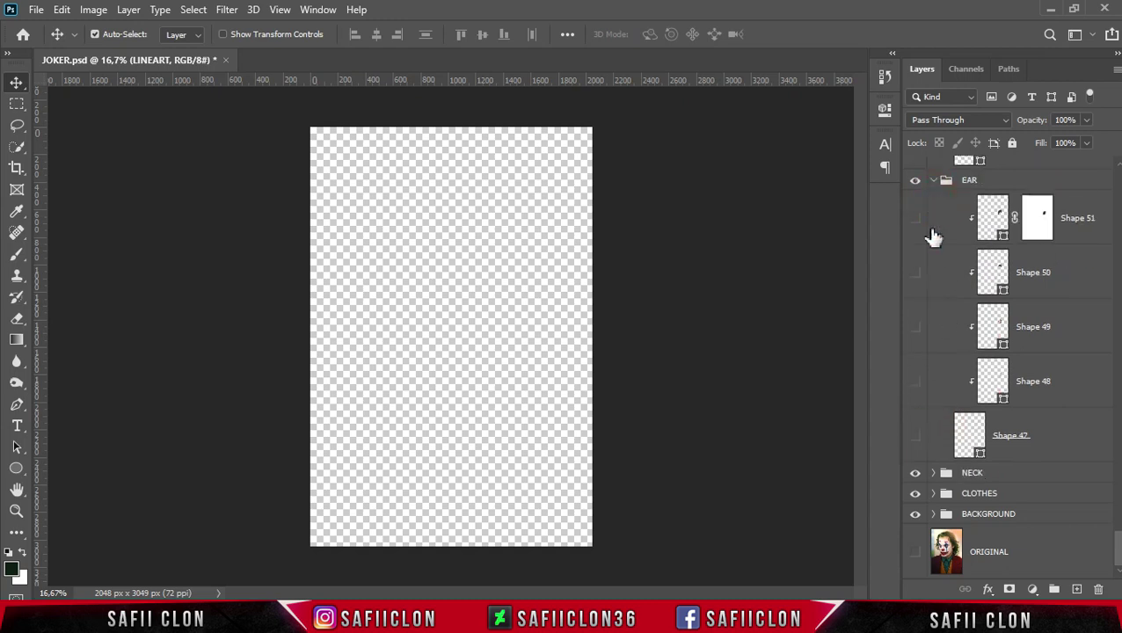
pyautogui.click(934, 181)
# Collapse the FACE group, the LIP 2, LIP 1 and LIP groups, and Group 1
pyautogui.scroll(3, 934, 318)
pyautogui.scroll(3, 942, 325)
pyautogui.scroll(3, 951, 328)
pyautogui.scroll(-3, 947, 366)
pyautogui.click(936, 333)
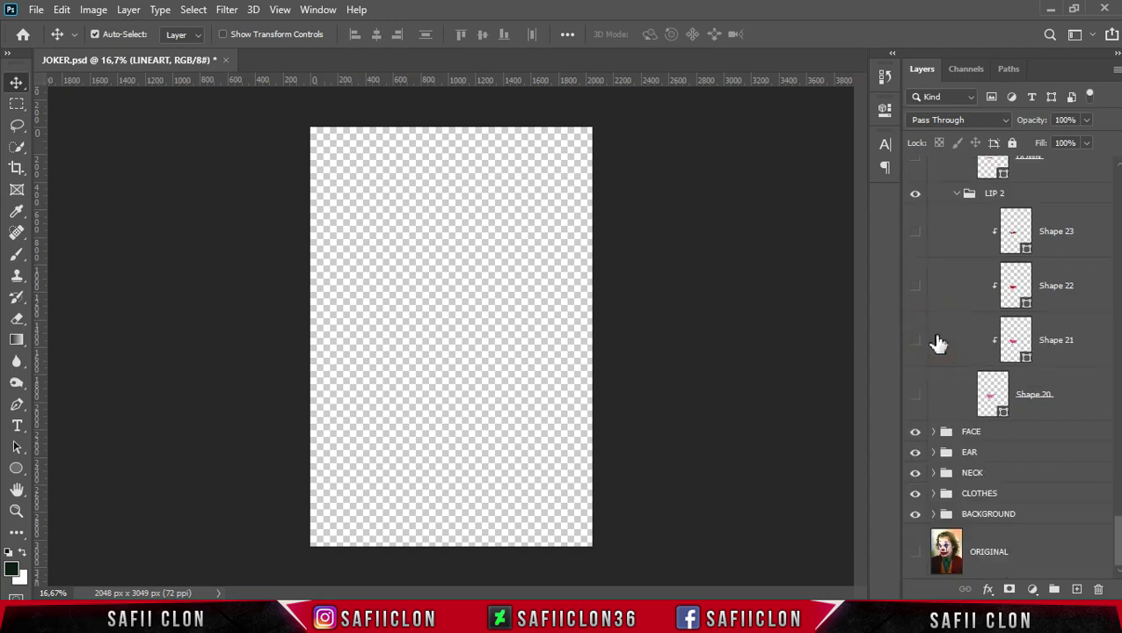
pyautogui.scroll(3, 941, 342)
pyautogui.click(959, 317)
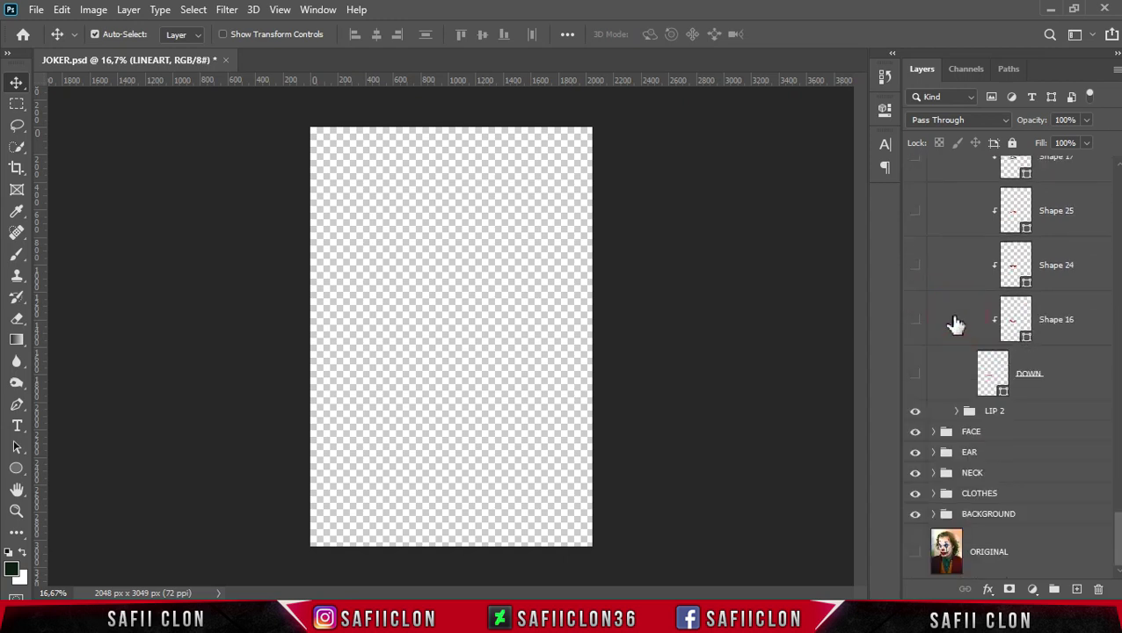
pyautogui.scroll(3, 955, 324)
pyautogui.click(958, 268)
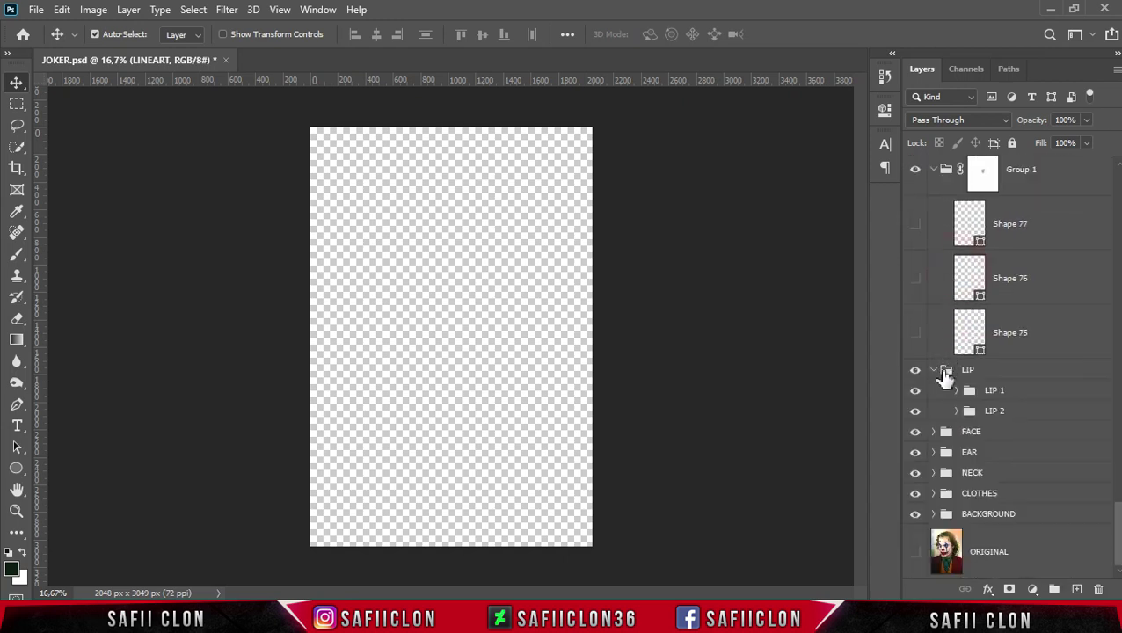
pyautogui.click(934, 370)
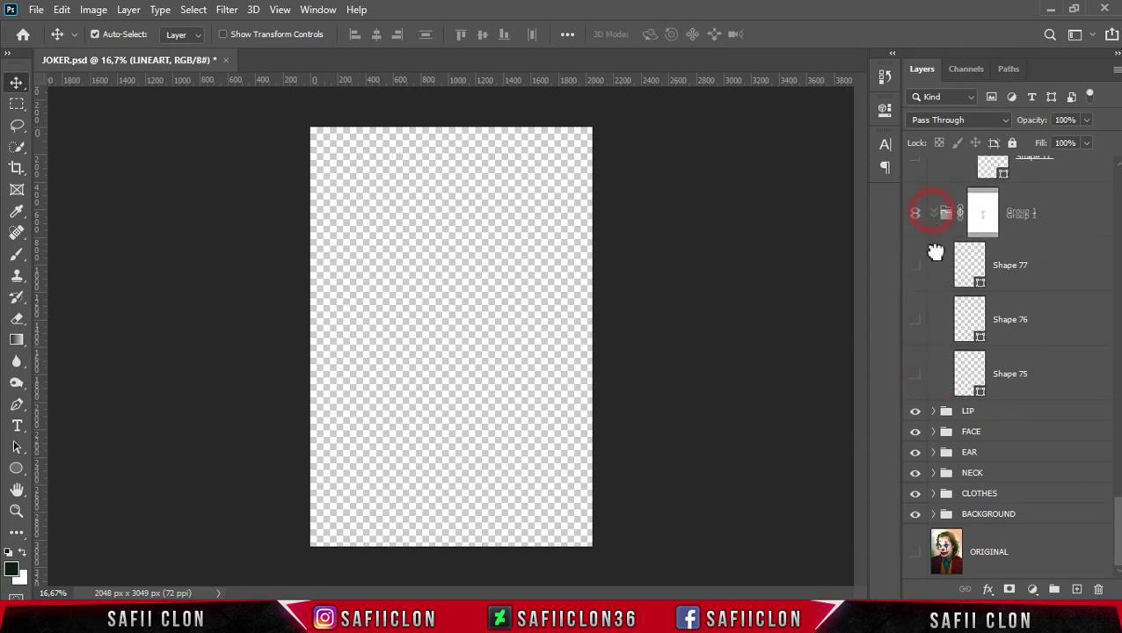
pyautogui.click(933, 212)
# Collapse EYES 2, both EYES groups, HAIR and finally LINEART
pyautogui.scroll(2, 945, 334)
pyautogui.scroll(2, 947, 343)
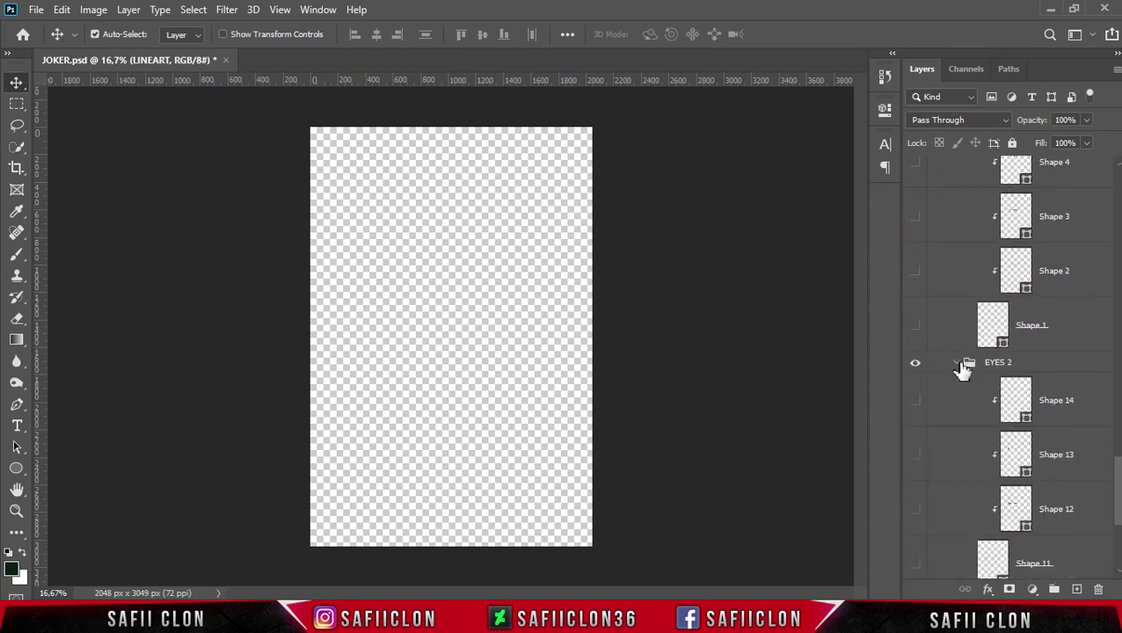
pyautogui.click(958, 364)
pyautogui.scroll(2, 951, 330)
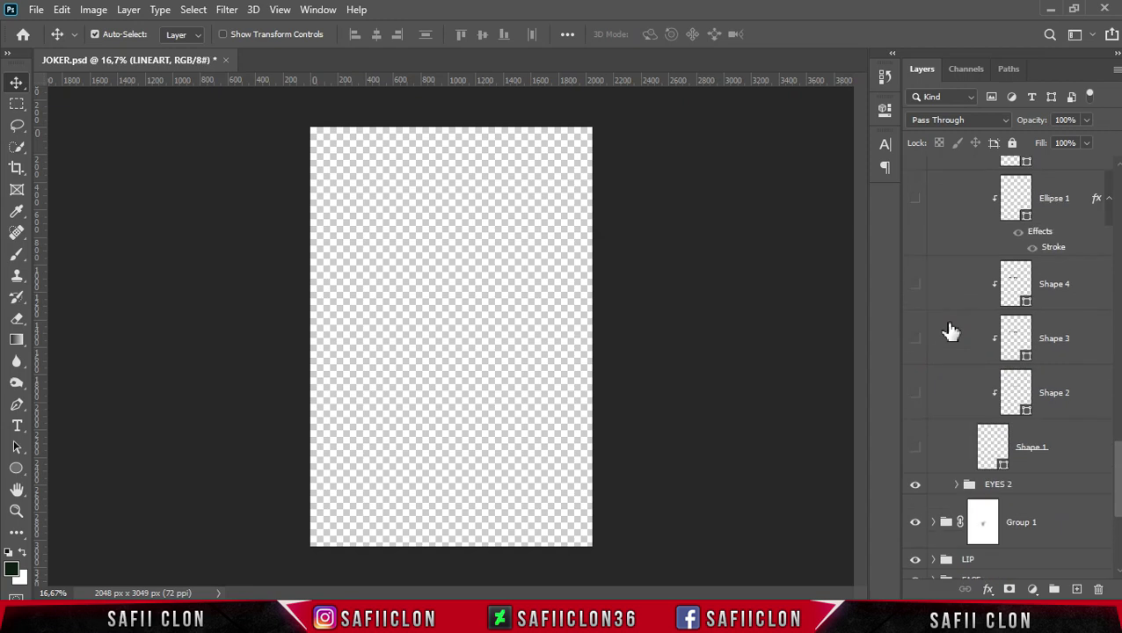
pyautogui.scroll(2, 951, 330)
pyautogui.scroll(2, 951, 330)
pyautogui.scroll(2, 954, 334)
pyautogui.scroll(3, 958, 340)
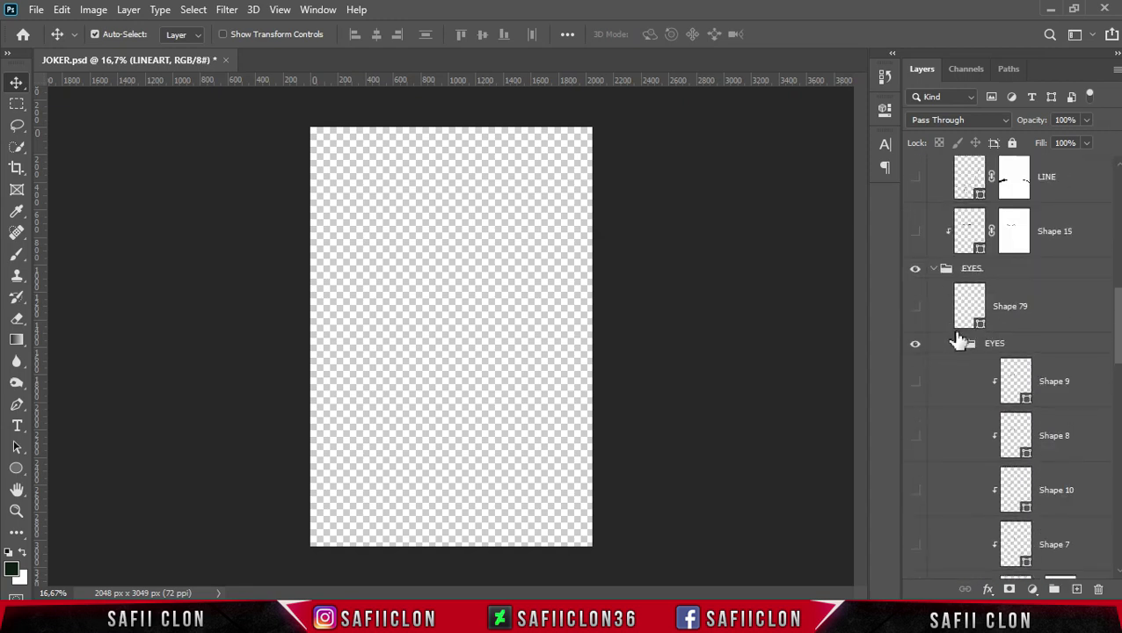
pyautogui.click(958, 345)
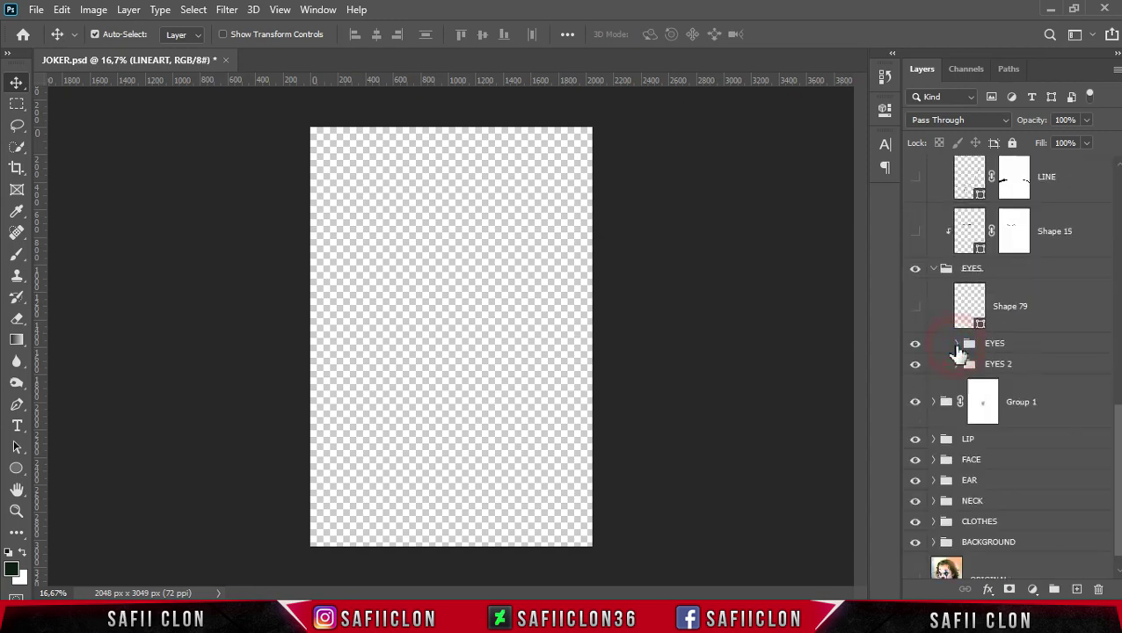
pyautogui.click(934, 269)
pyautogui.scroll(3, 948, 307)
pyautogui.scroll(3, 947, 308)
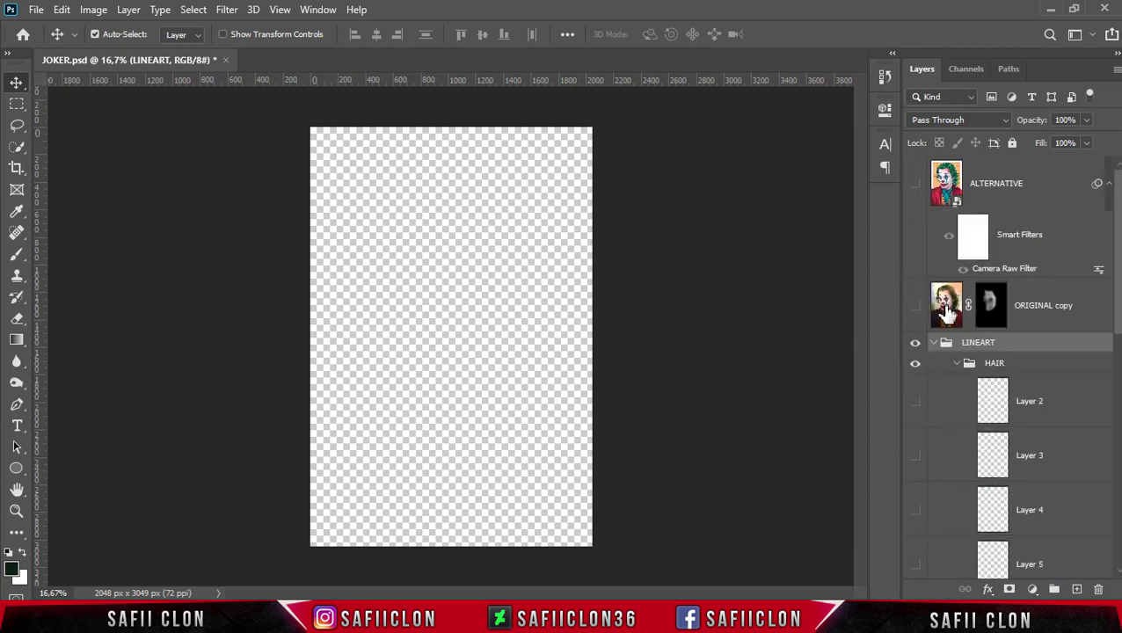
pyautogui.click(958, 364)
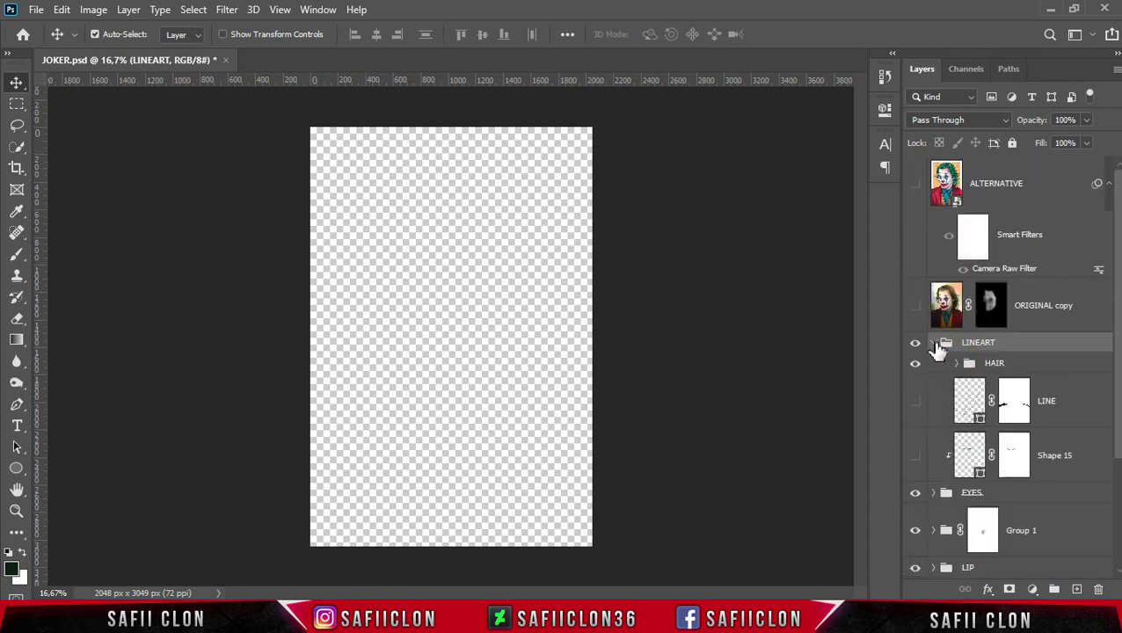
pyautogui.click(936, 345)
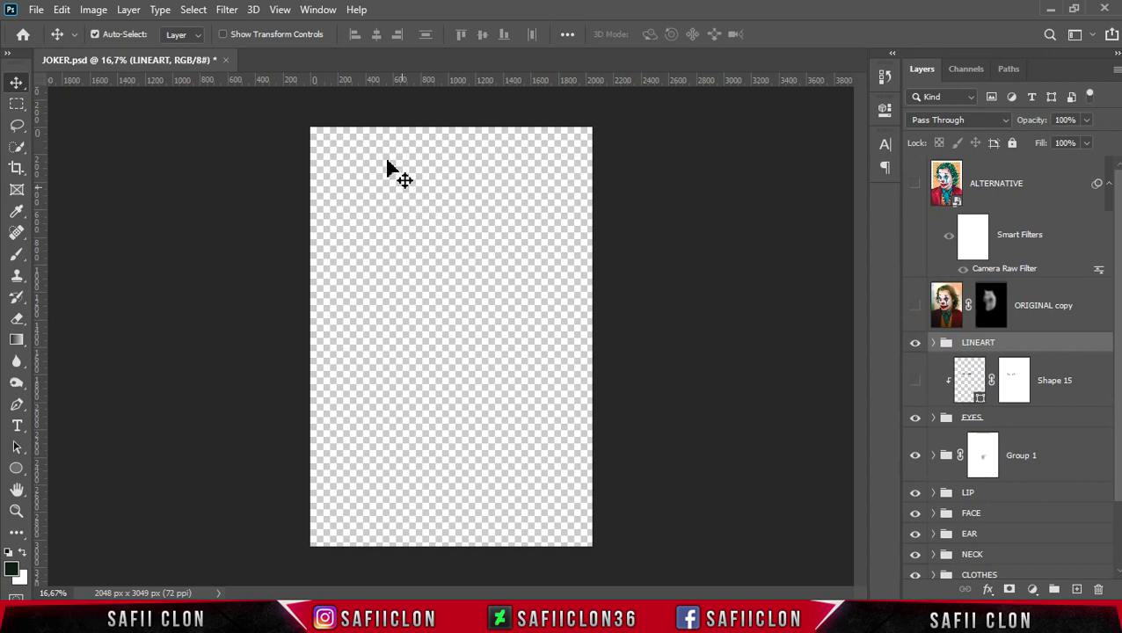
# Show the Timeline panel and create a frame animation with its first frame
pyautogui.click(317, 11)
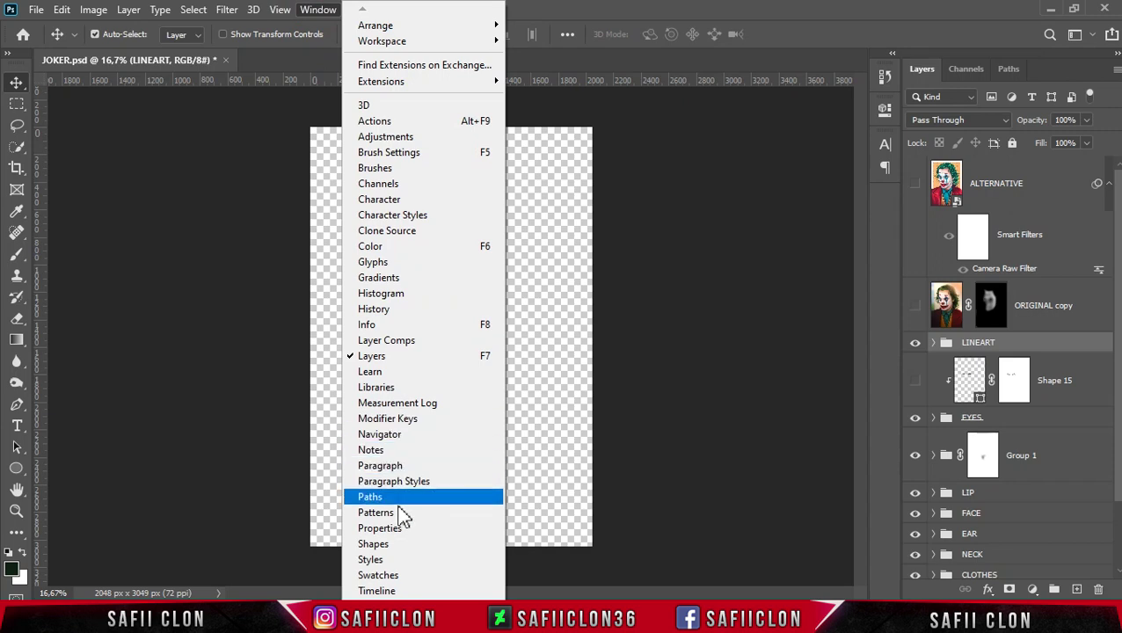
pyautogui.click(393, 592)
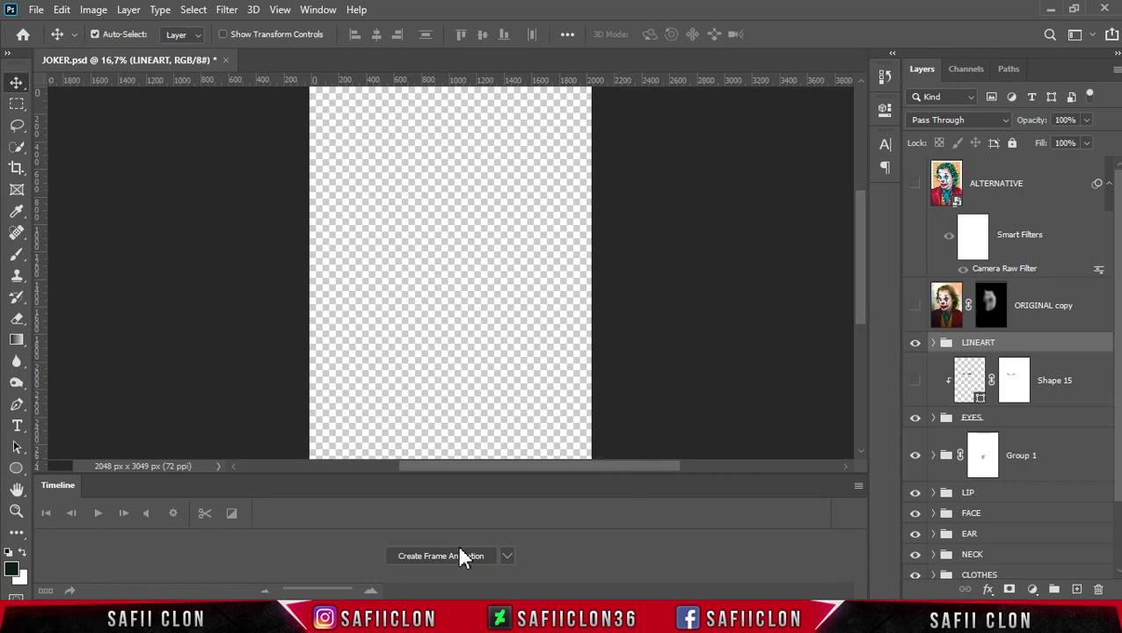
pyautogui.click(507, 558)
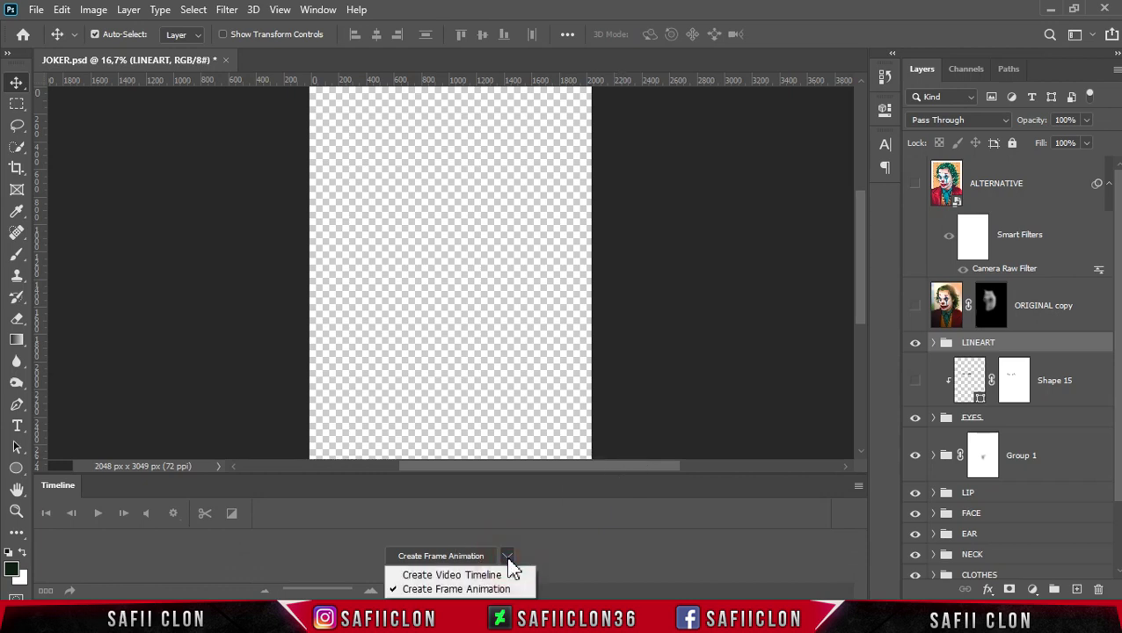
pyautogui.click(444, 591)
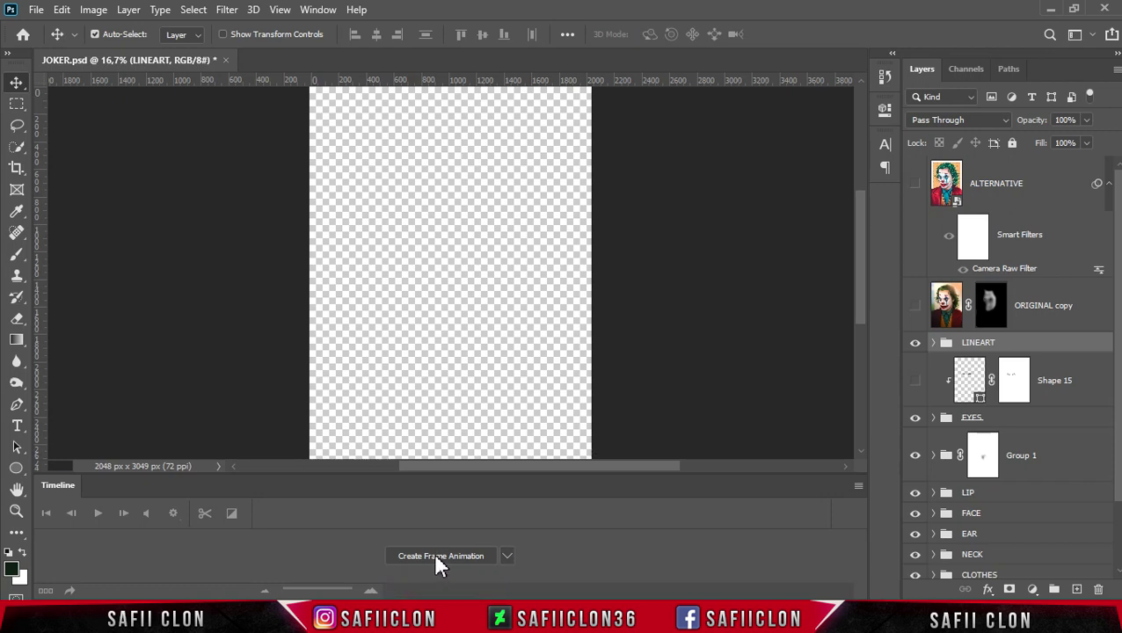
pyautogui.click(437, 558)
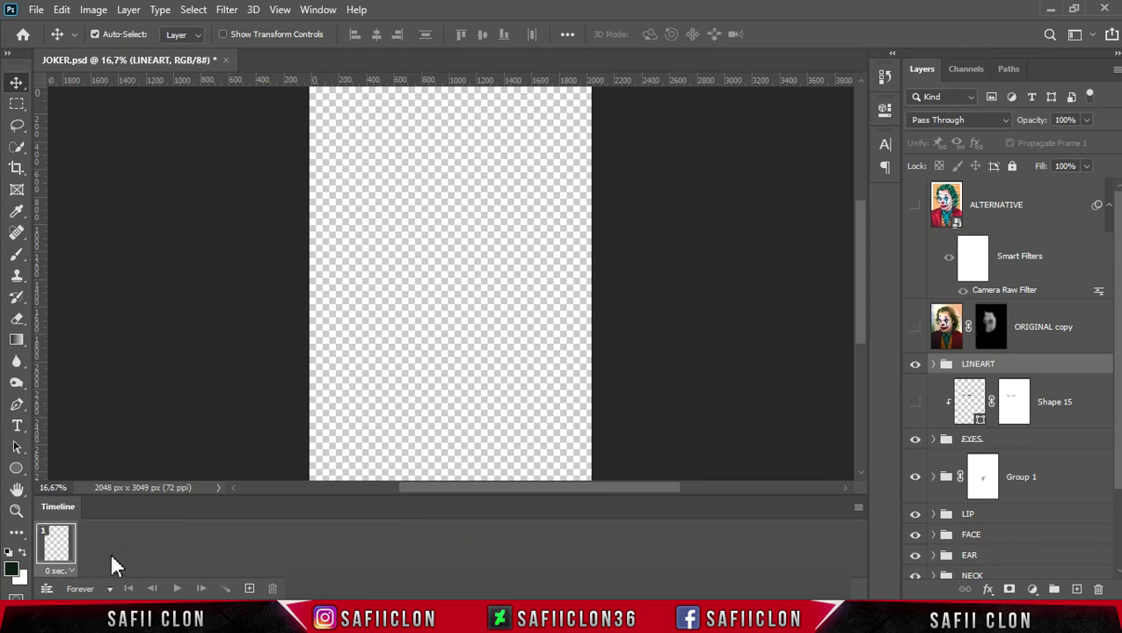
# Set frame 1's delay to 0.2 seconds and duplicate it as frame 2
pyautogui.click(72, 571)
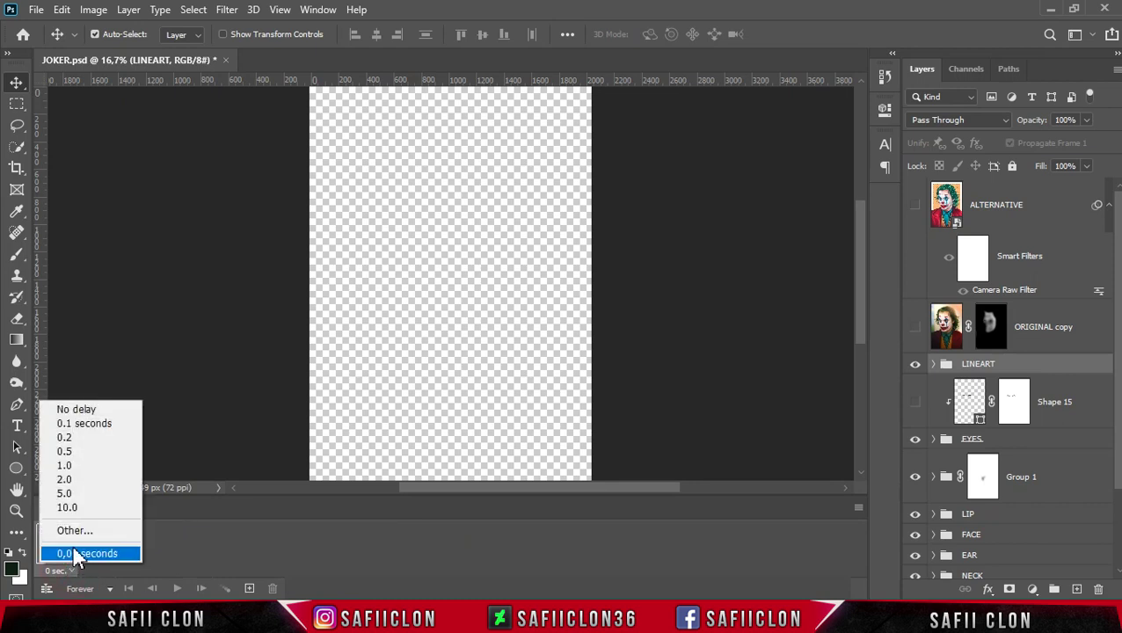
pyautogui.click(79, 439)
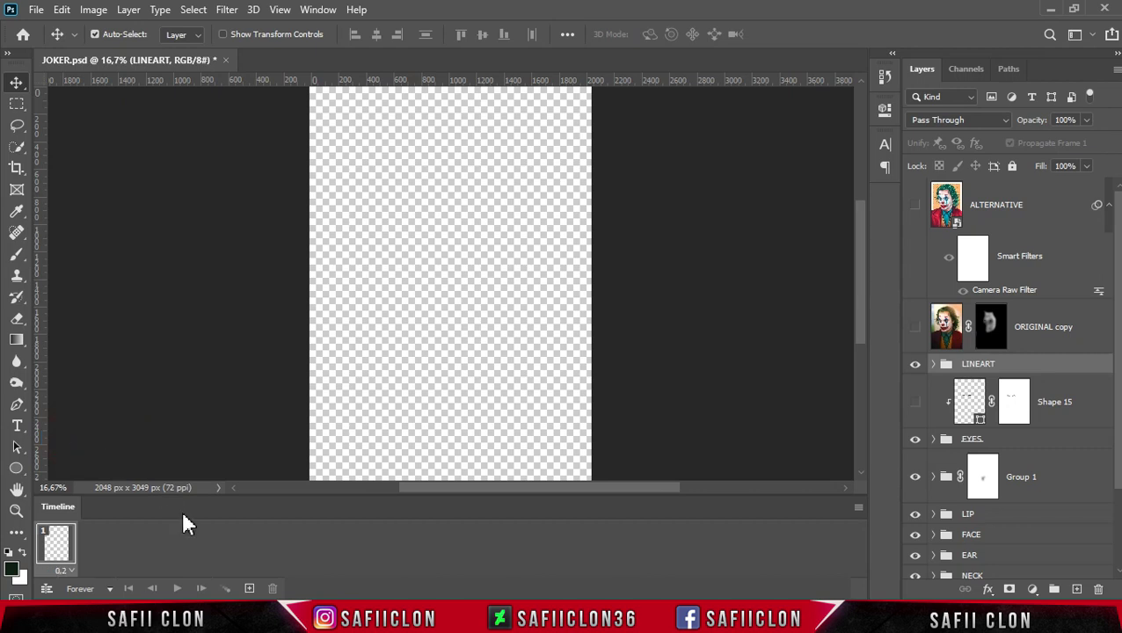
pyautogui.click(248, 589)
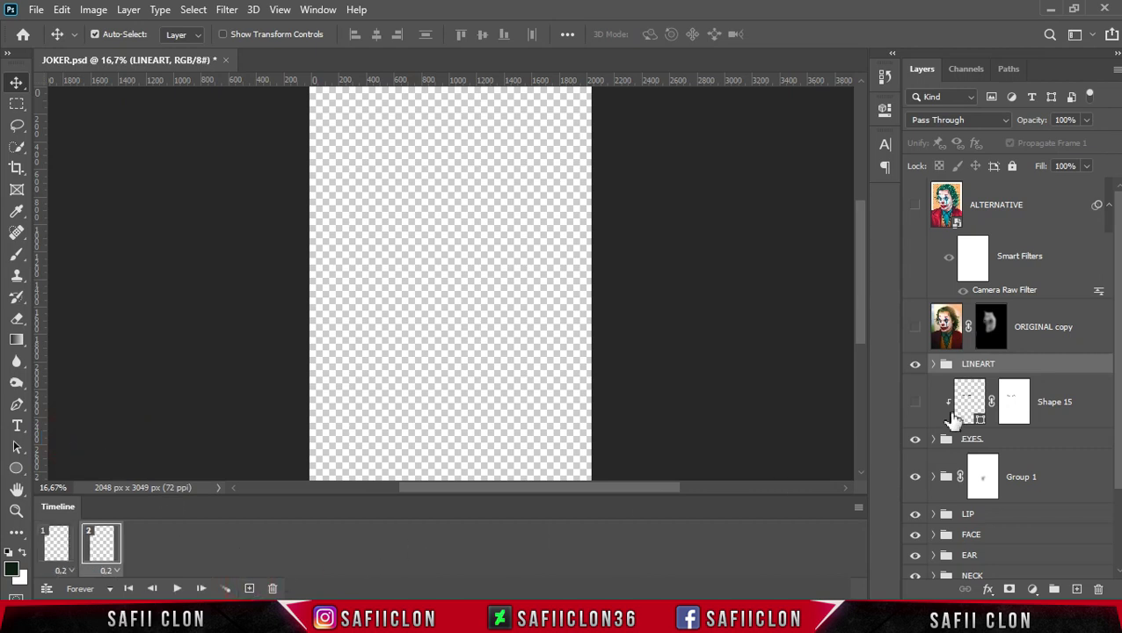
pyautogui.scroll(-2, 1119, 369)
pyautogui.scroll(-2, 1118, 400)
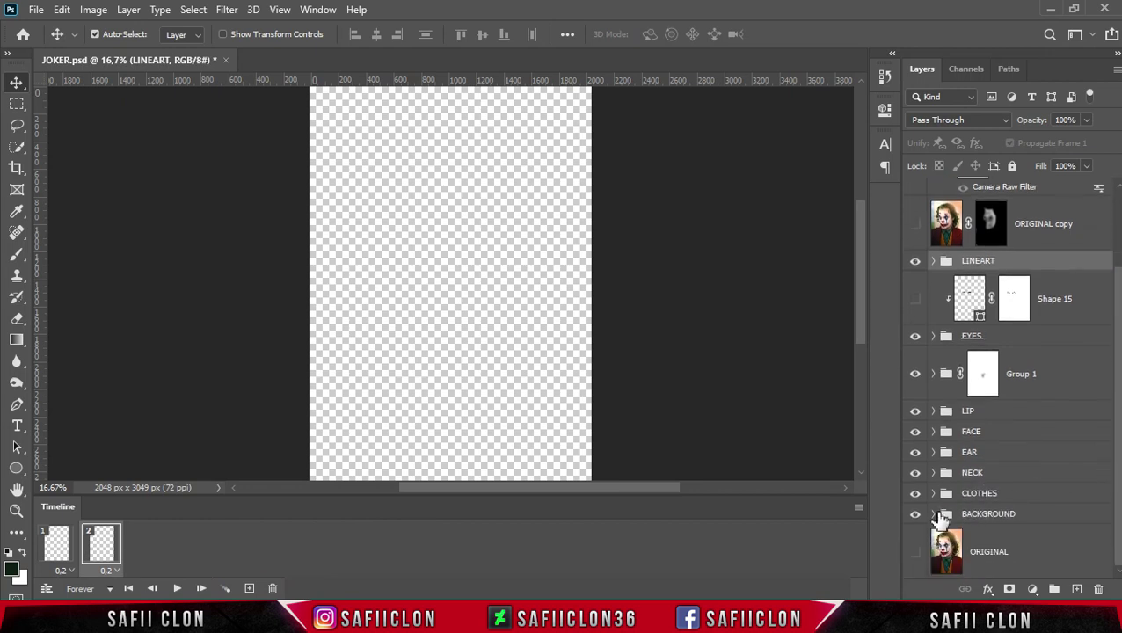
pyautogui.click(934, 515)
# Reveal Color Fill 1, the halftone dots and the Rectangle 1 border, adding frames 3–5
pyautogui.scroll(-3, 1117, 370)
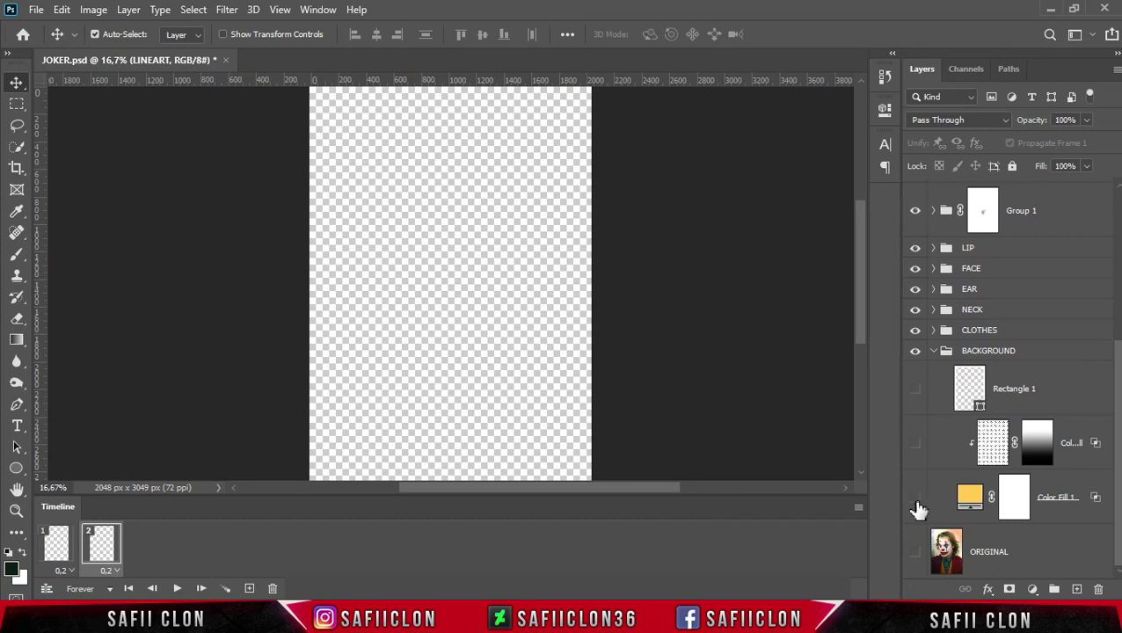
pyautogui.click(916, 500)
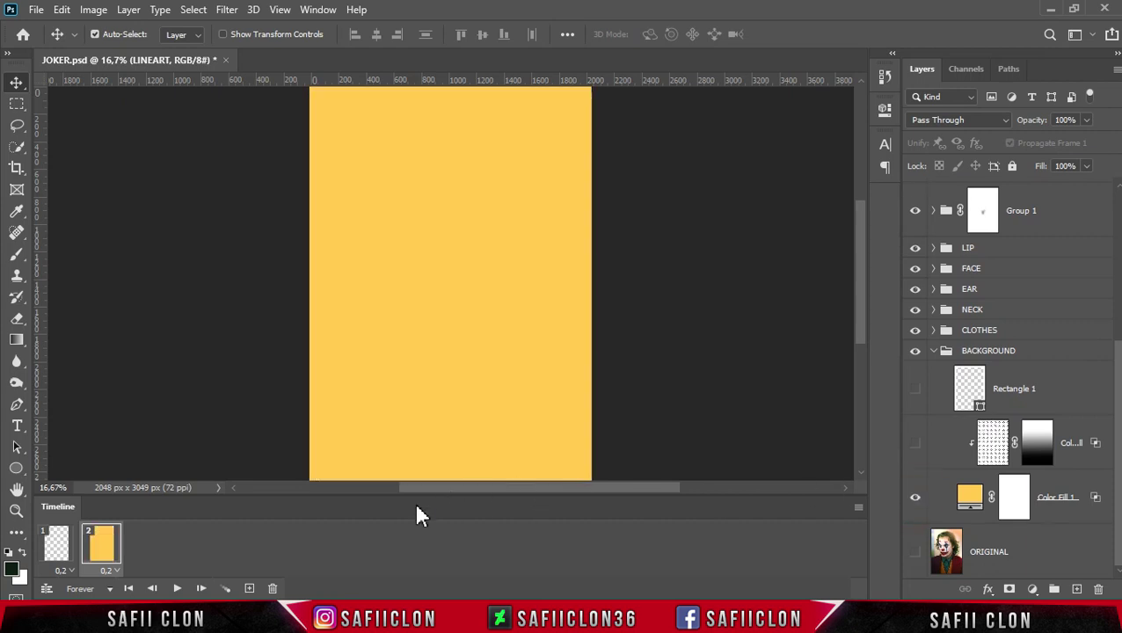
pyautogui.click(250, 589)
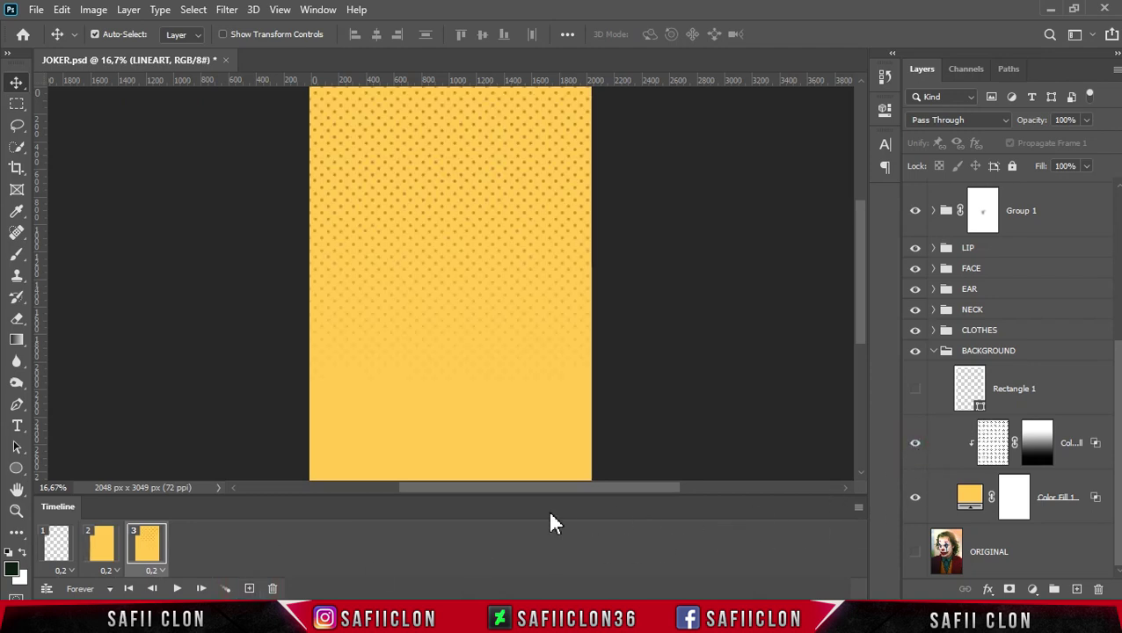
pyautogui.click(250, 589)
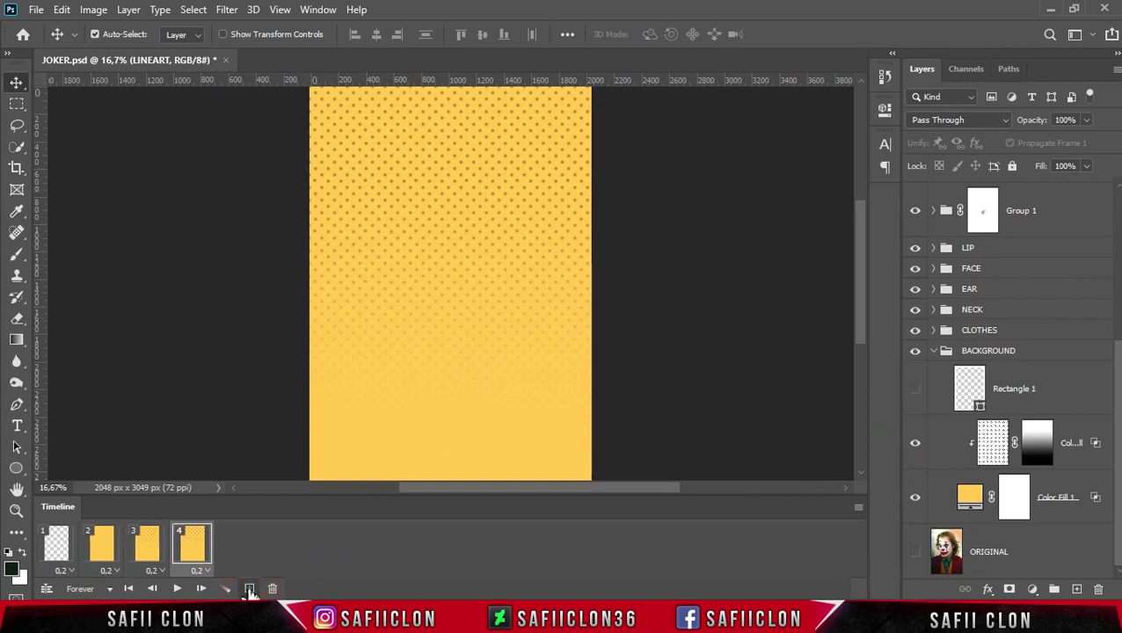
pyautogui.click(915, 392)
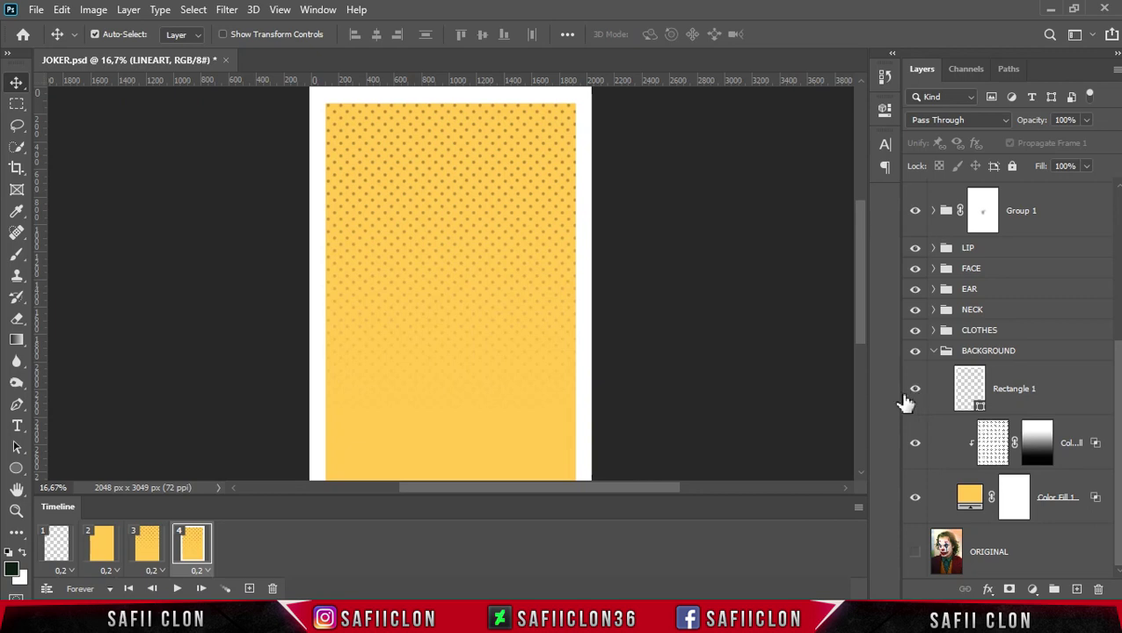
pyautogui.click(251, 589)
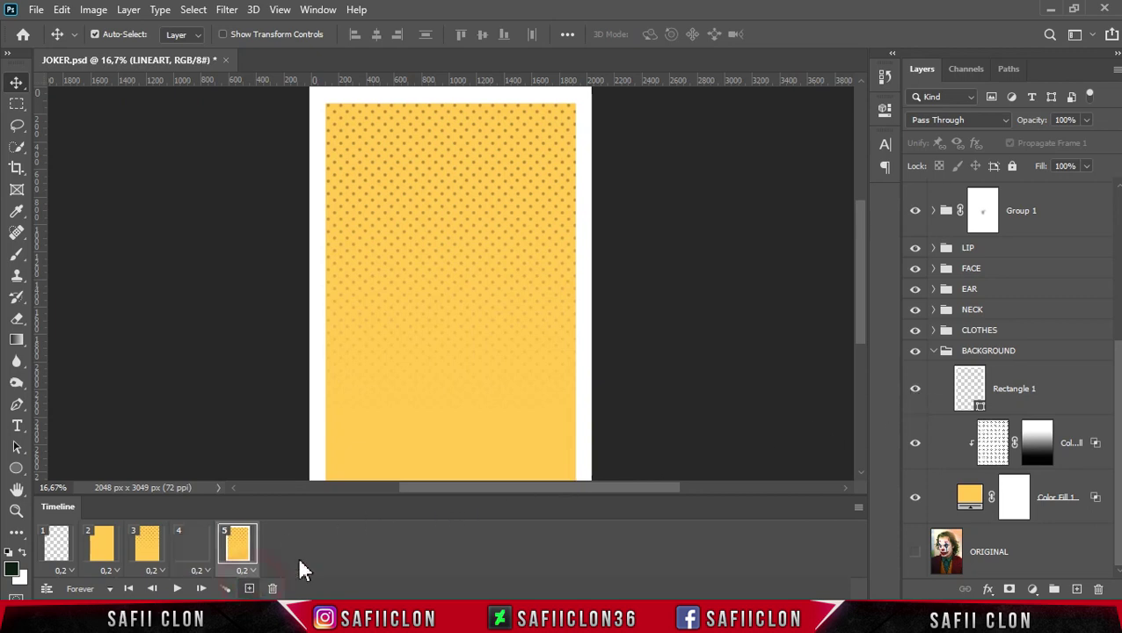
pyautogui.click(933, 351)
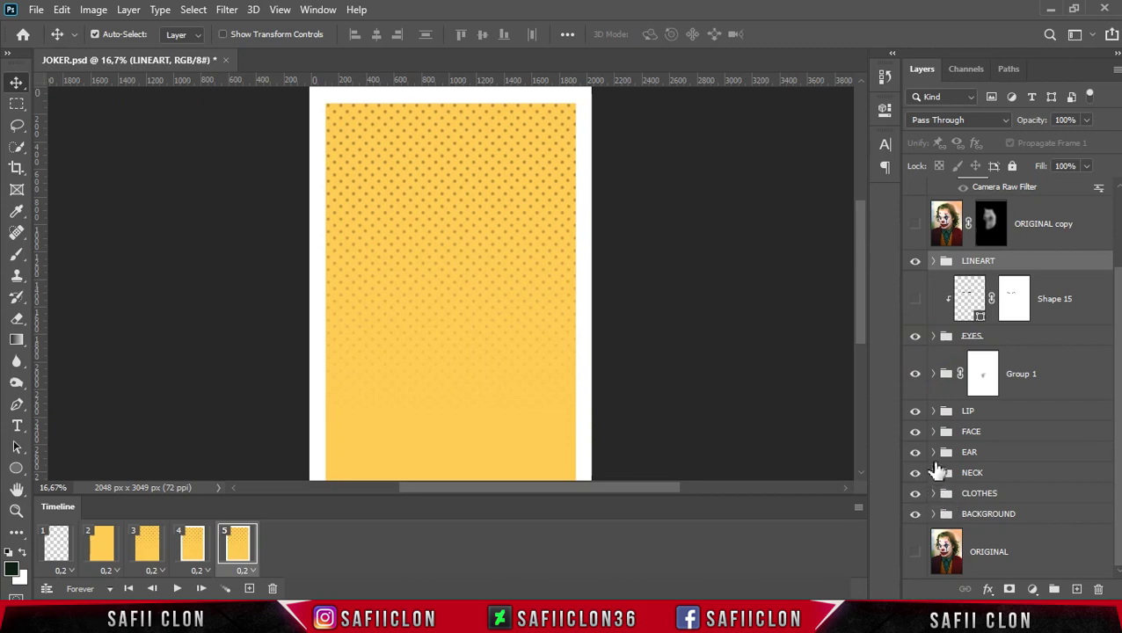
# Reveal red jacket Shapes 67, 68 and 69, adding frames 6–8
pyautogui.click(933, 493)
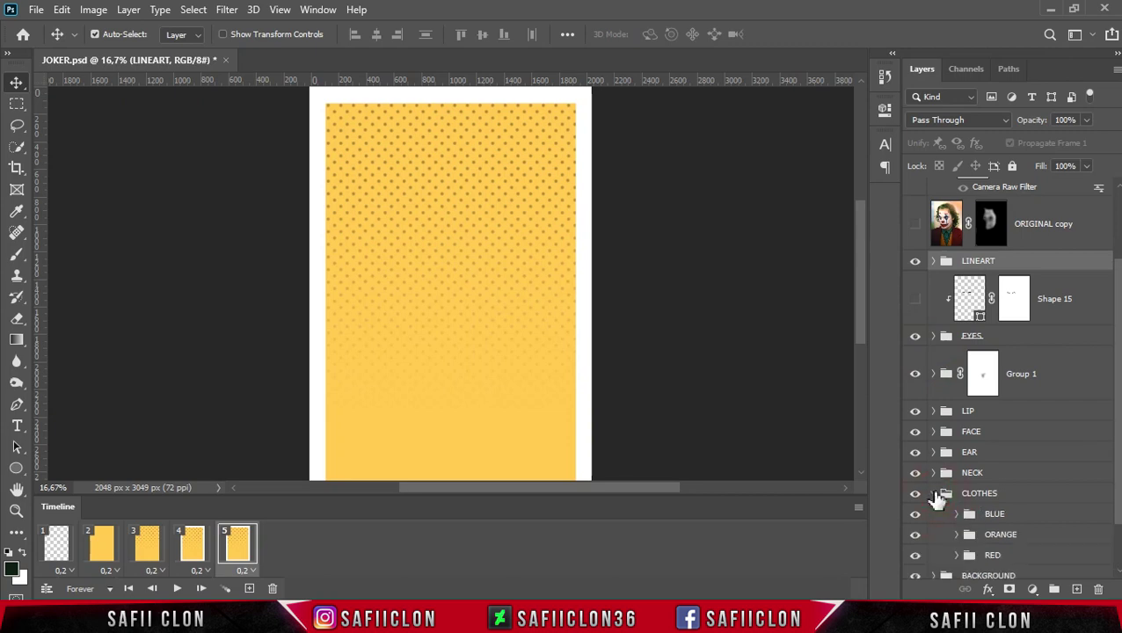
pyautogui.scroll(-2, 1108, 493)
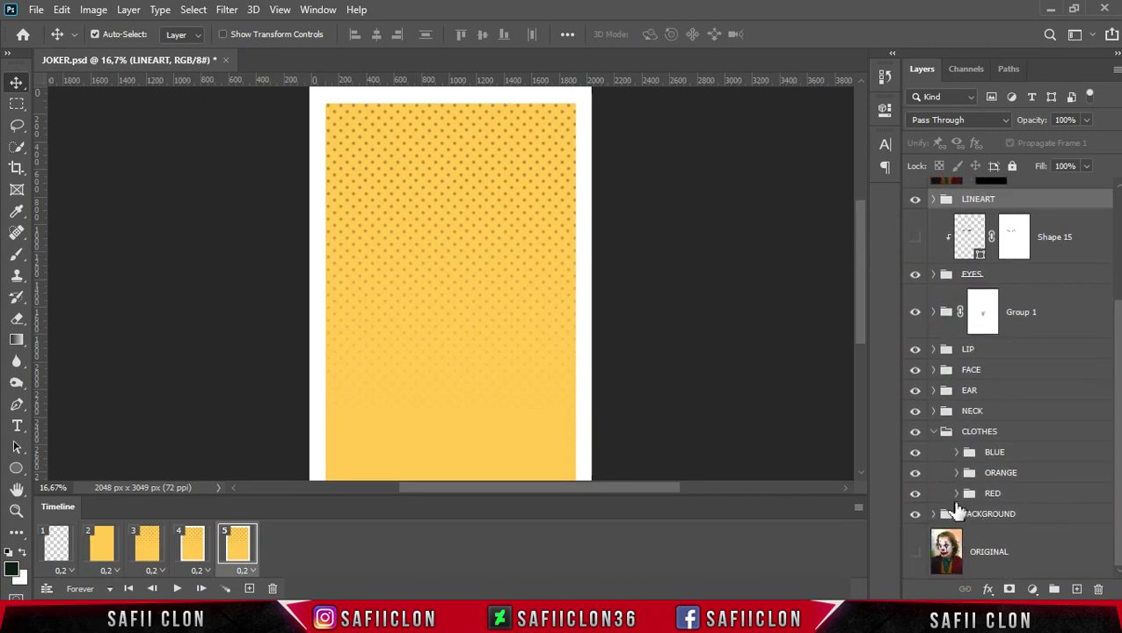
pyautogui.click(957, 494)
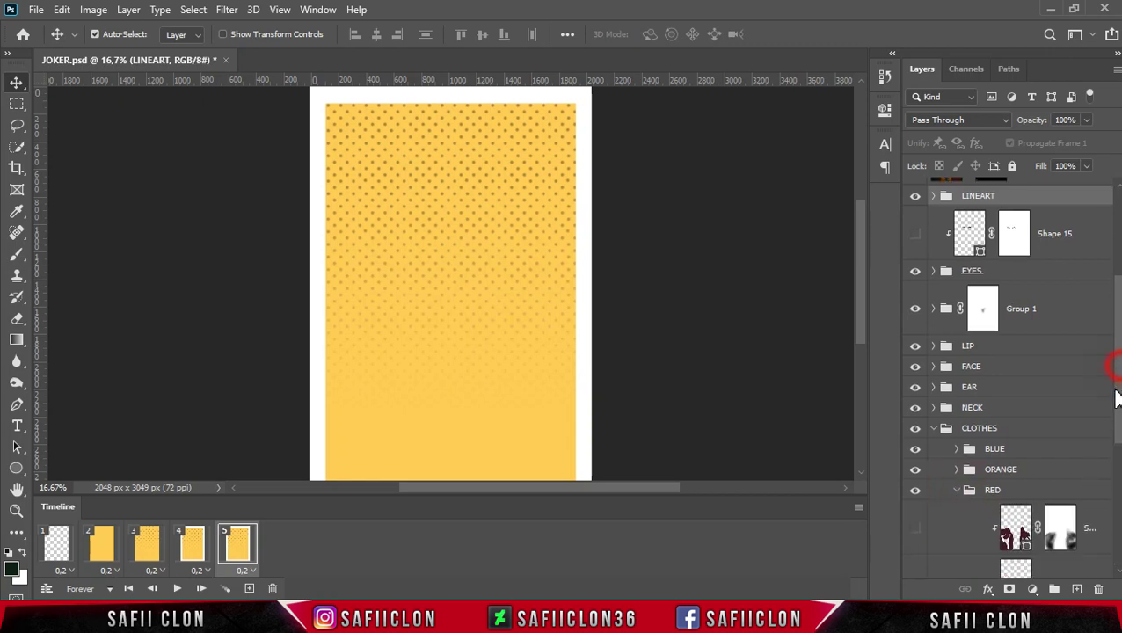
pyautogui.scroll(-3, 1117, 370)
pyautogui.scroll(-3, 1117, 370)
pyautogui.click(914, 478)
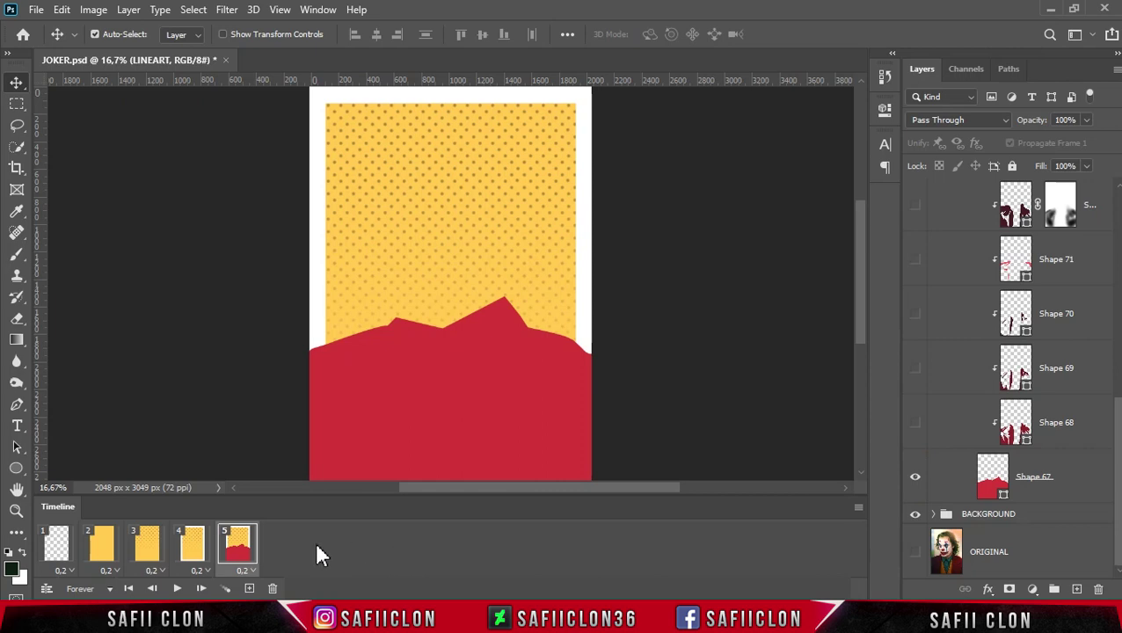
pyautogui.click(250, 588)
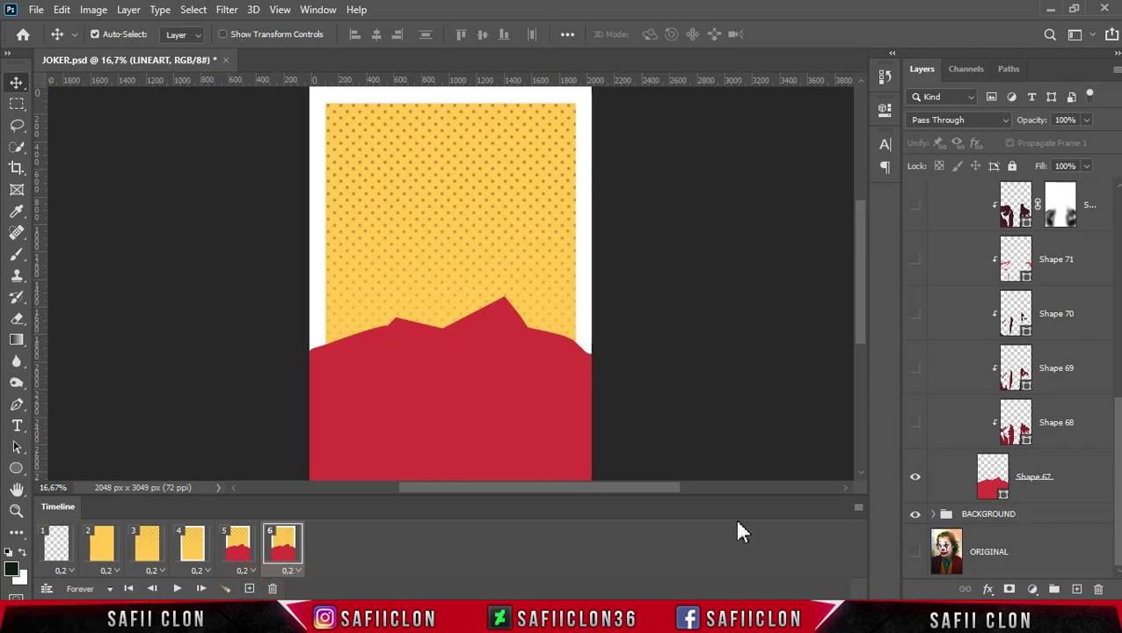
pyautogui.click(916, 423)
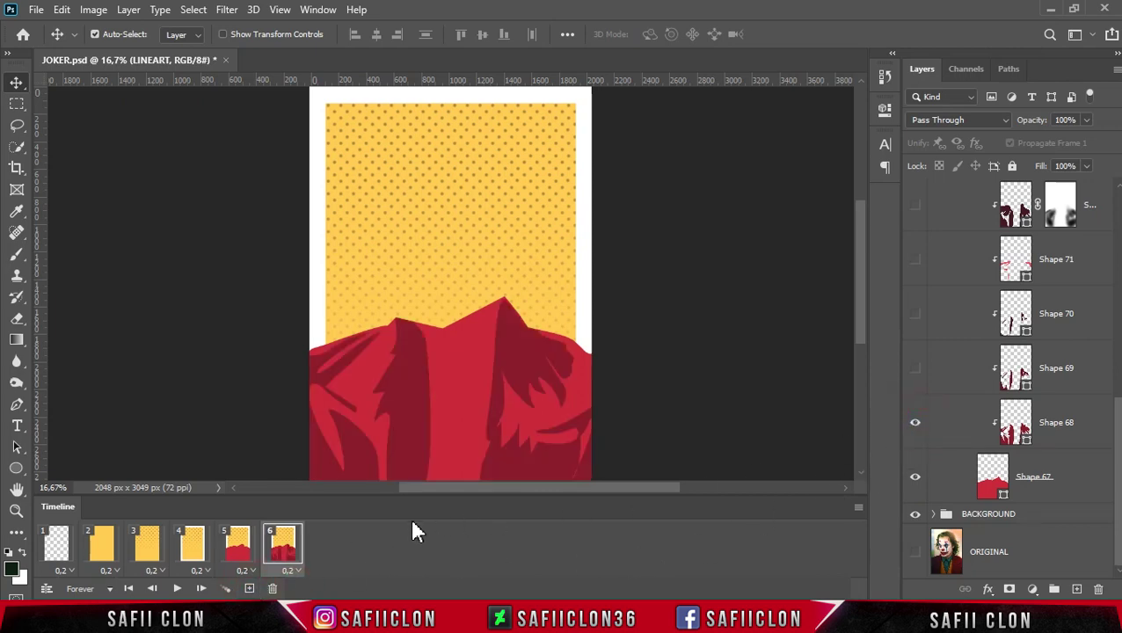
pyautogui.click(249, 589)
pyautogui.click(915, 370)
pyautogui.click(915, 373)
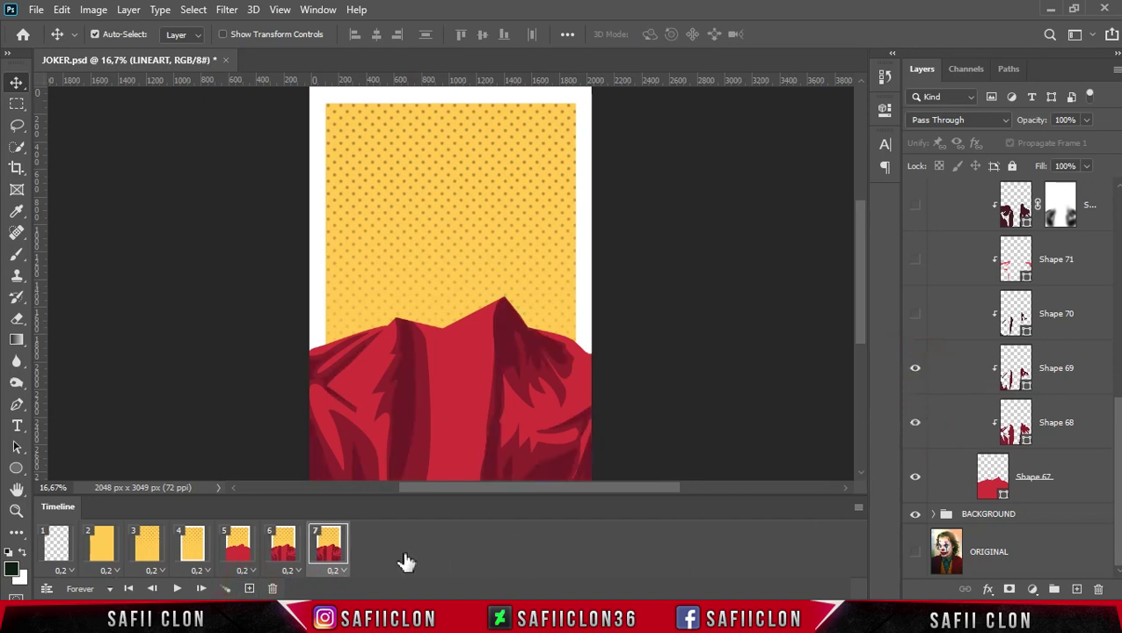
pyautogui.click(250, 591)
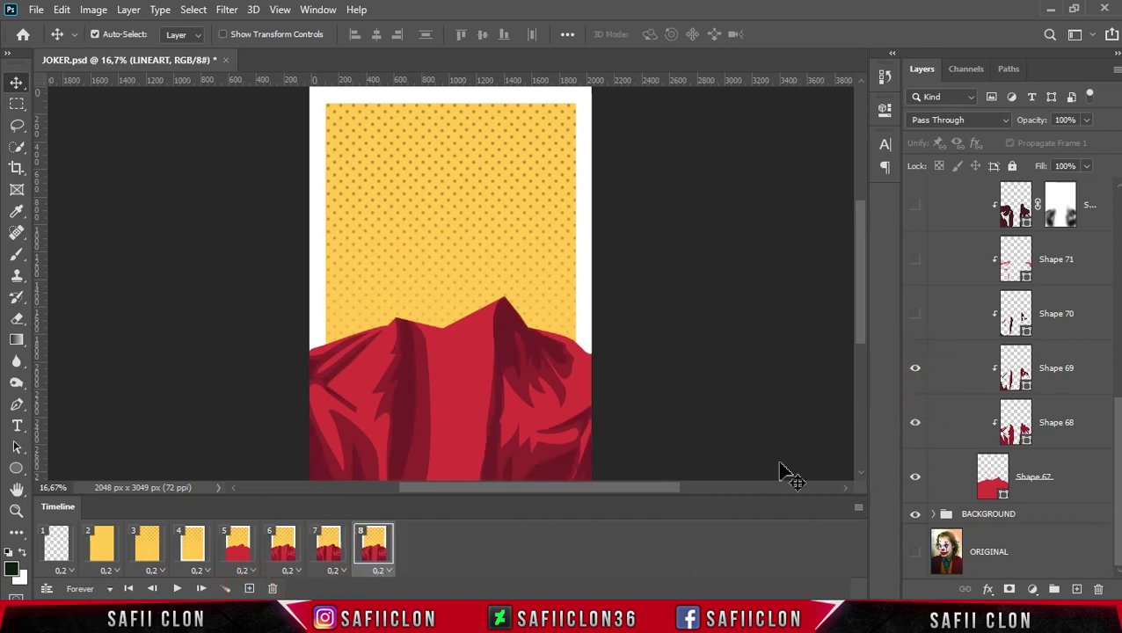
# Show Shape 70, Shape 71 and the top masked red shading layer, adding frames 9–11
pyautogui.click(915, 315)
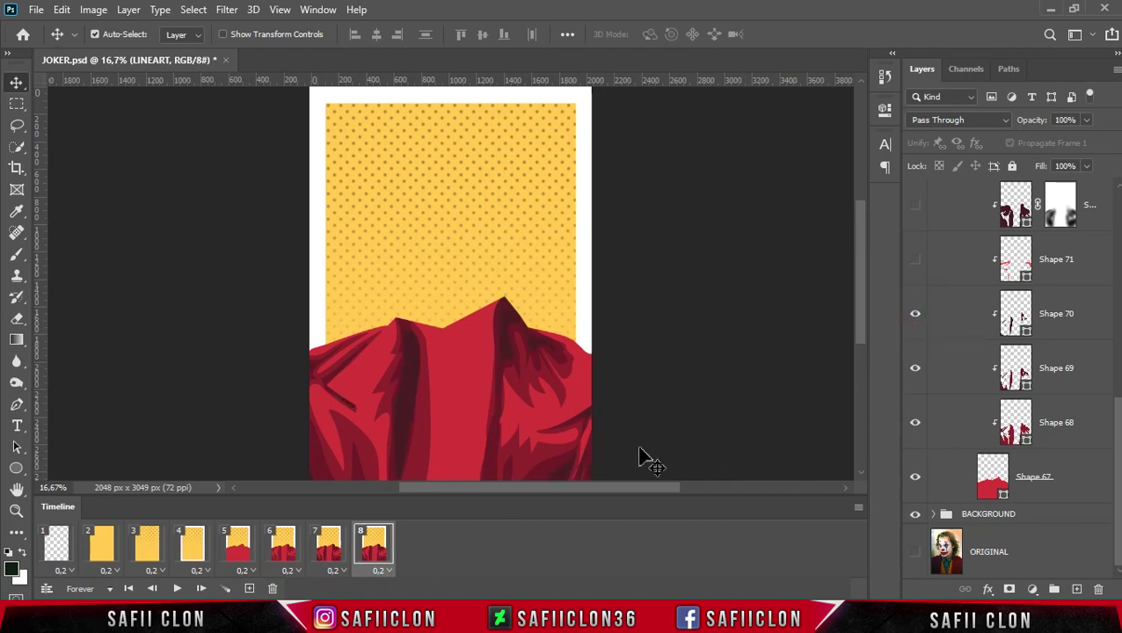
pyautogui.click(250, 591)
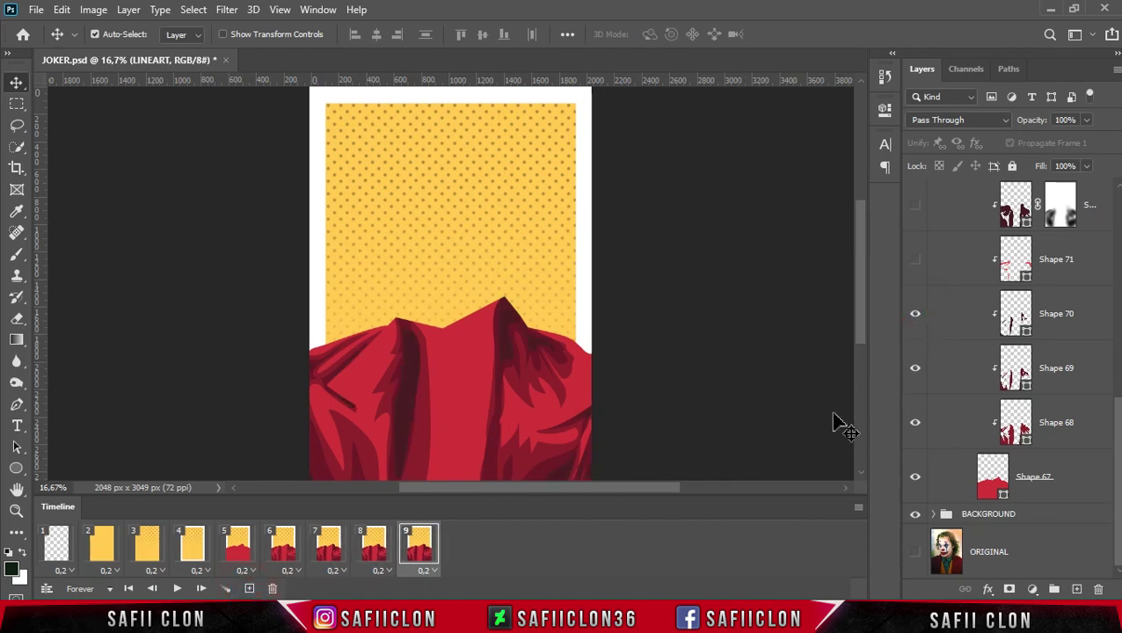
pyautogui.click(915, 261)
pyautogui.click(250, 588)
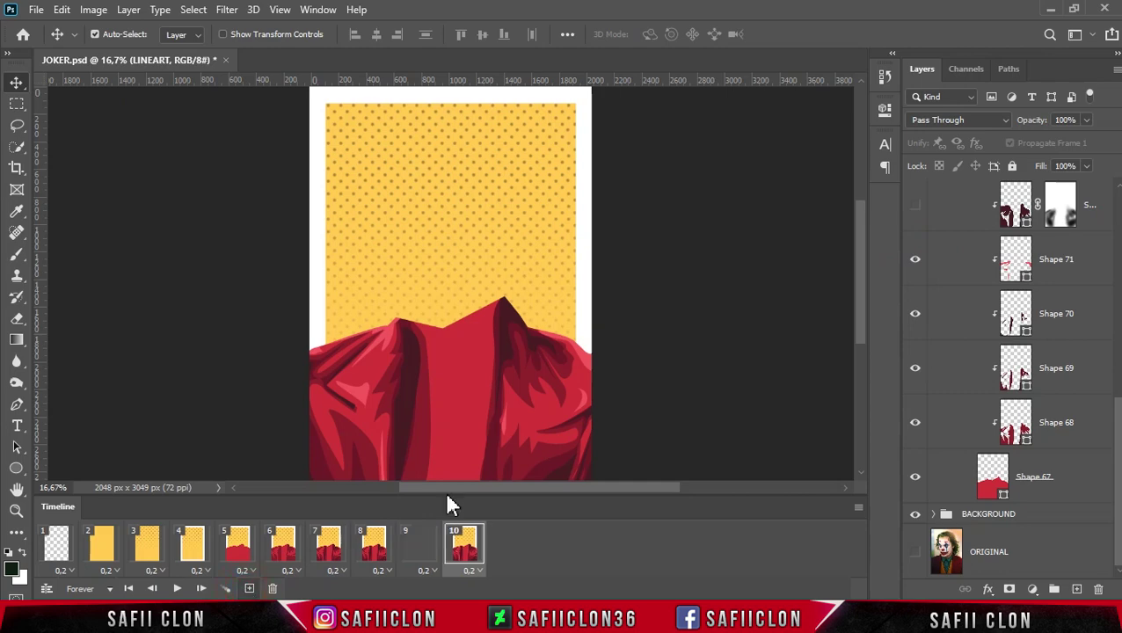
pyautogui.click(916, 208)
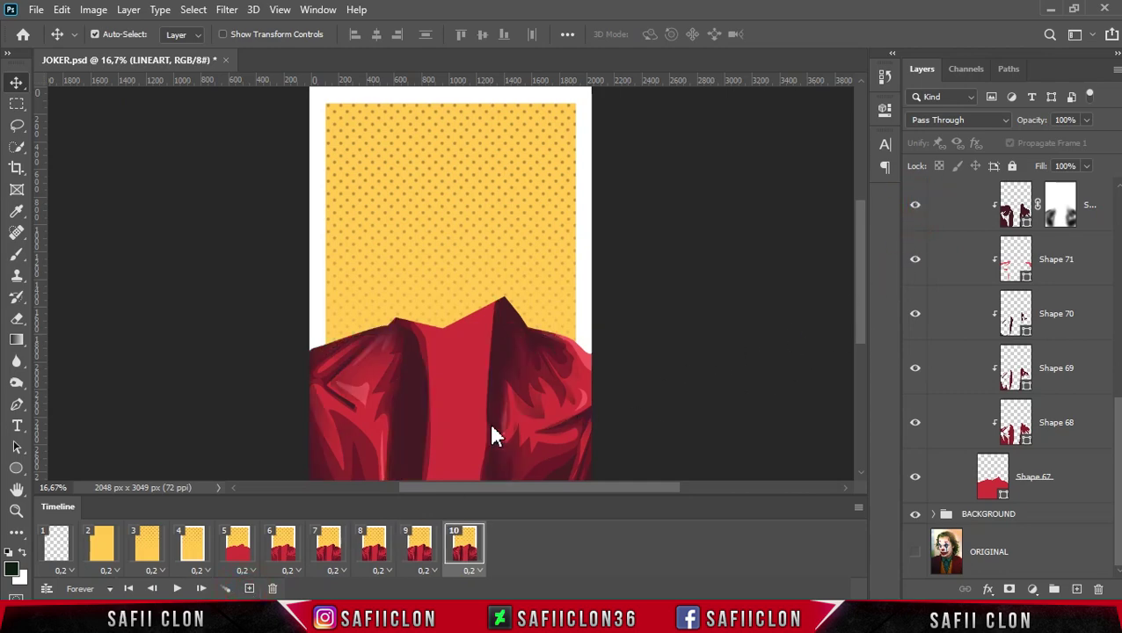
pyautogui.click(250, 588)
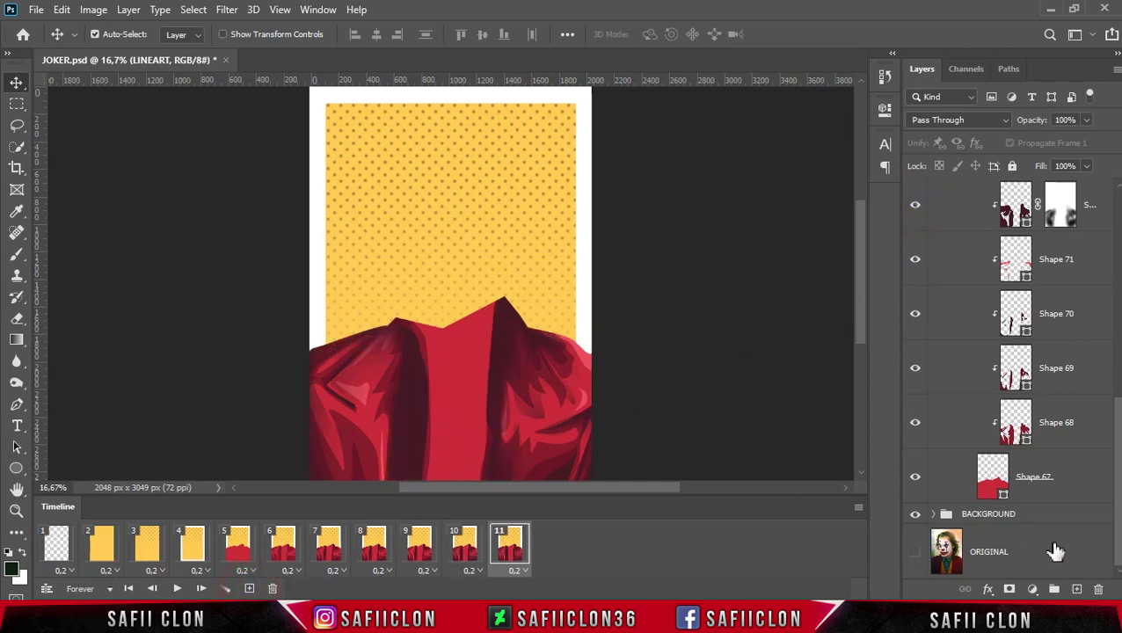
pyautogui.moveTo(1118, 517); pyautogui.dragTo(1119, 407)
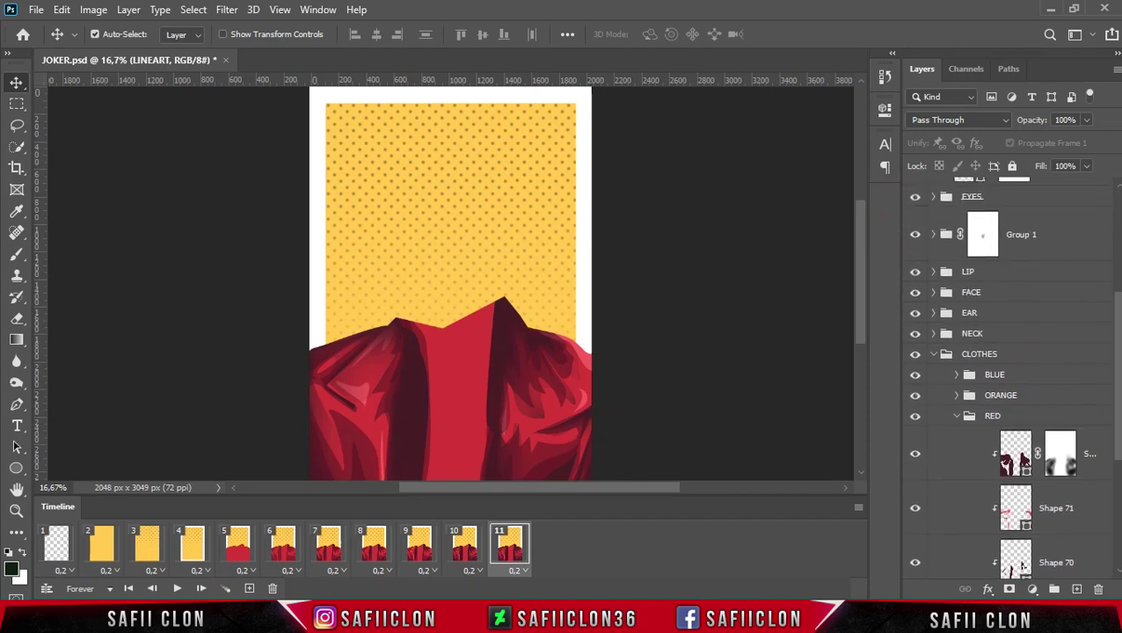
# Reveal orange vest Shapes 62, 63, 64 and 66, adding frames 12–16
pyautogui.click(957, 397)
pyautogui.scroll(-2, 954, 440)
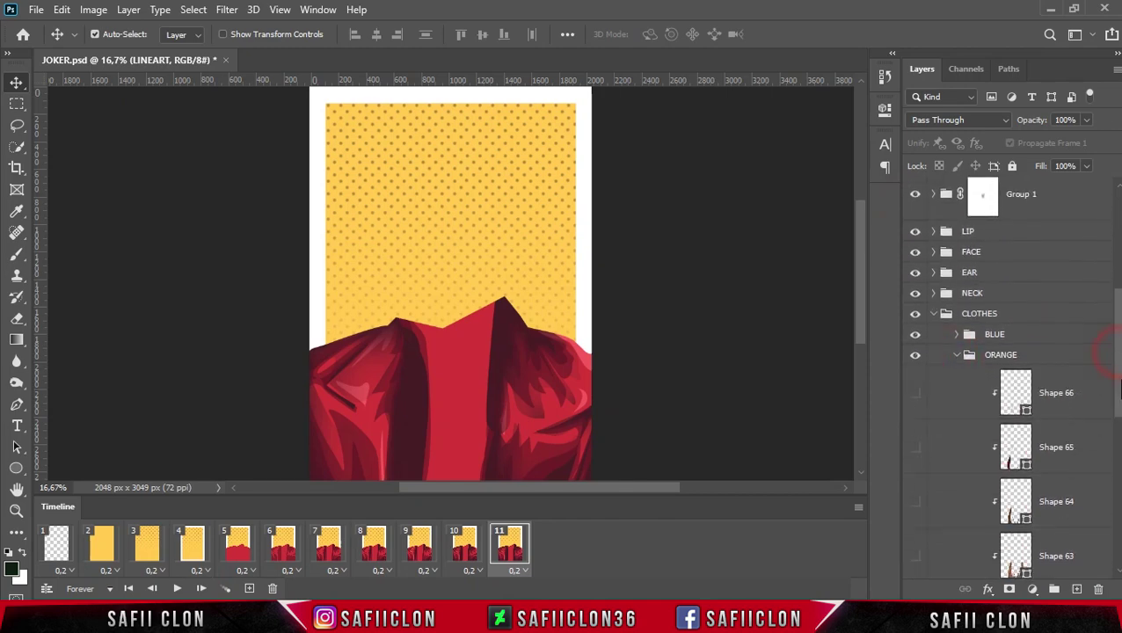
pyautogui.scroll(-2, 939, 501)
pyautogui.click(915, 507)
pyautogui.click(249, 588)
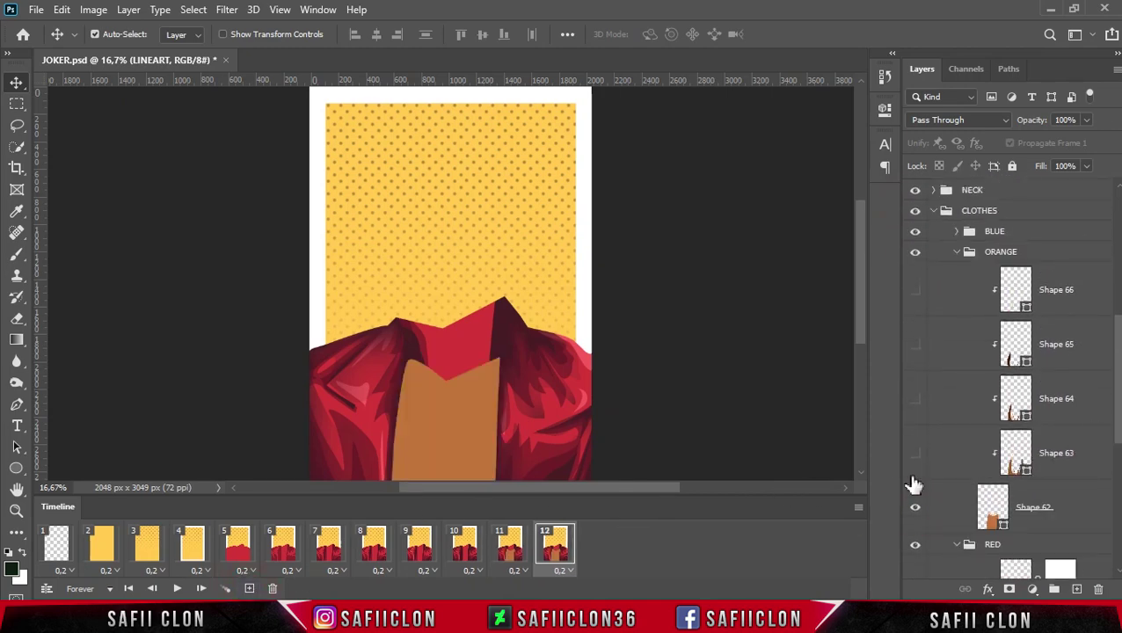
pyautogui.click(914, 453)
pyautogui.click(250, 589)
pyautogui.click(915, 399)
pyautogui.click(250, 589)
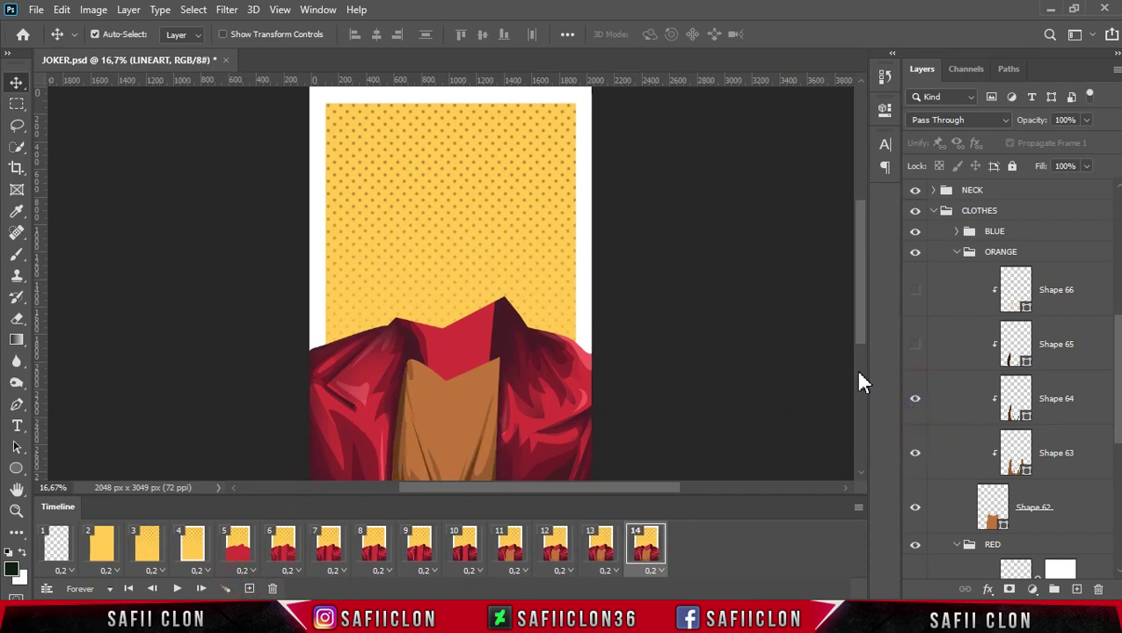
pyautogui.click(250, 588)
pyautogui.click(915, 291)
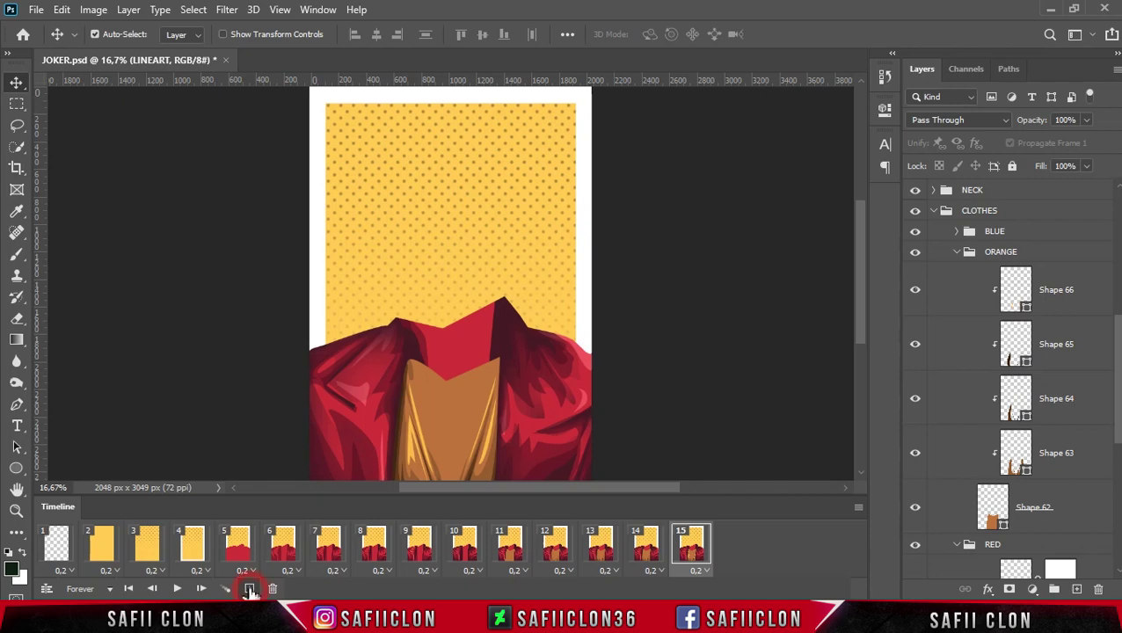
pyautogui.click(249, 589)
# Collapse ORANGE and RED, then reveal the first blue shirt shapes including Shape 58, adding frames
pyautogui.click(957, 251)
pyautogui.click(957, 272)
pyautogui.click(957, 451)
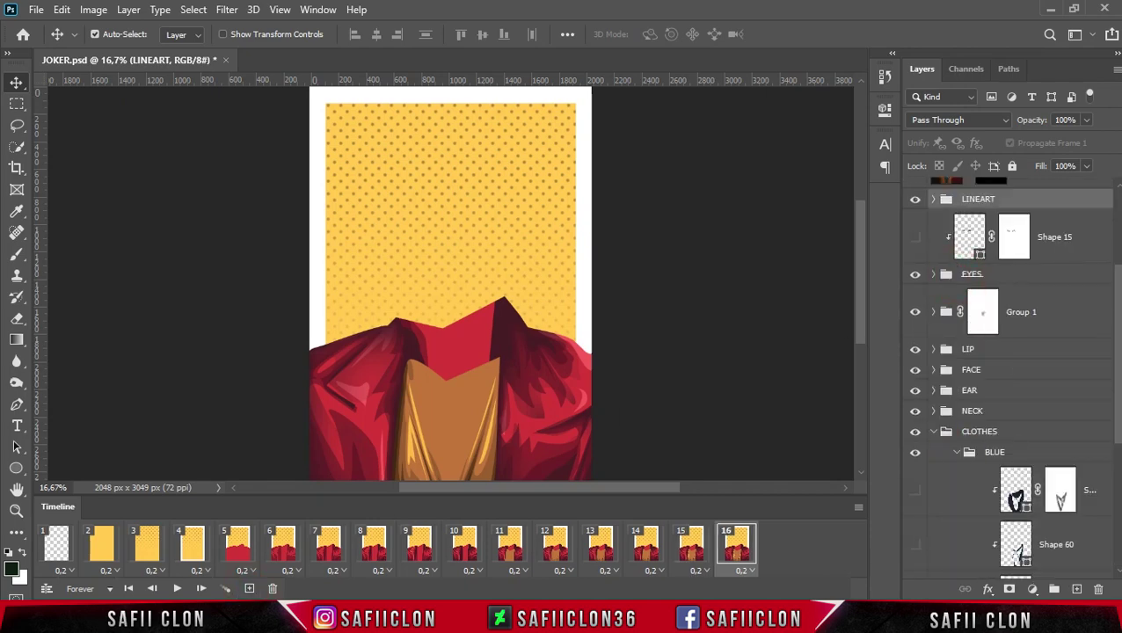
pyautogui.scroll(-3, 968, 396)
pyautogui.scroll(-2, 933, 422)
pyautogui.click(915, 439)
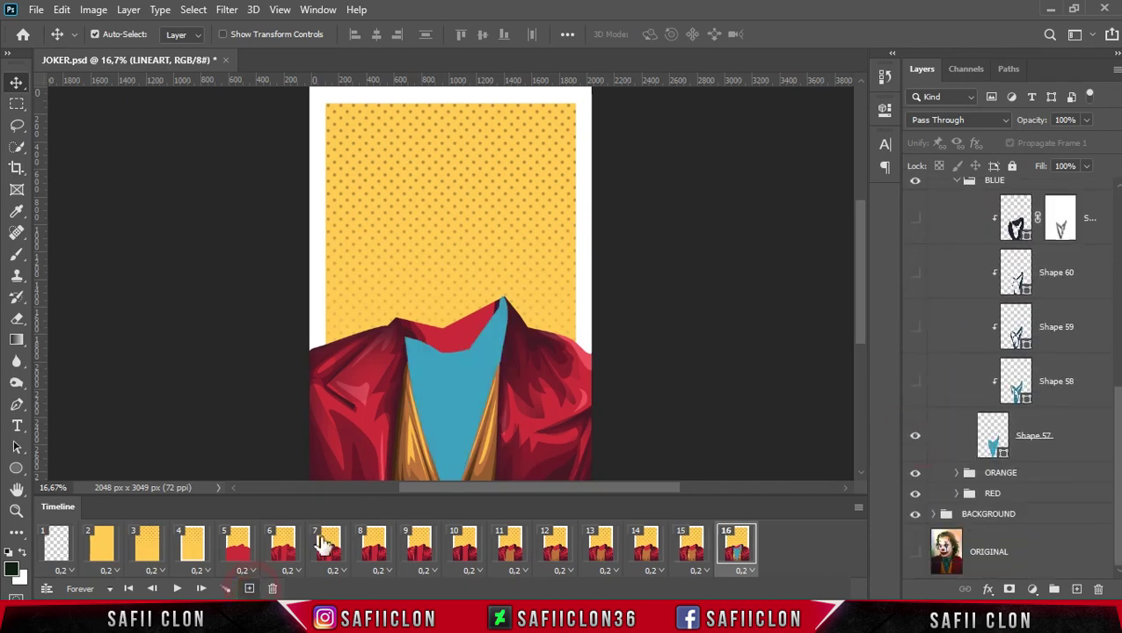
pyautogui.click(249, 589)
pyautogui.click(914, 381)
pyautogui.click(249, 589)
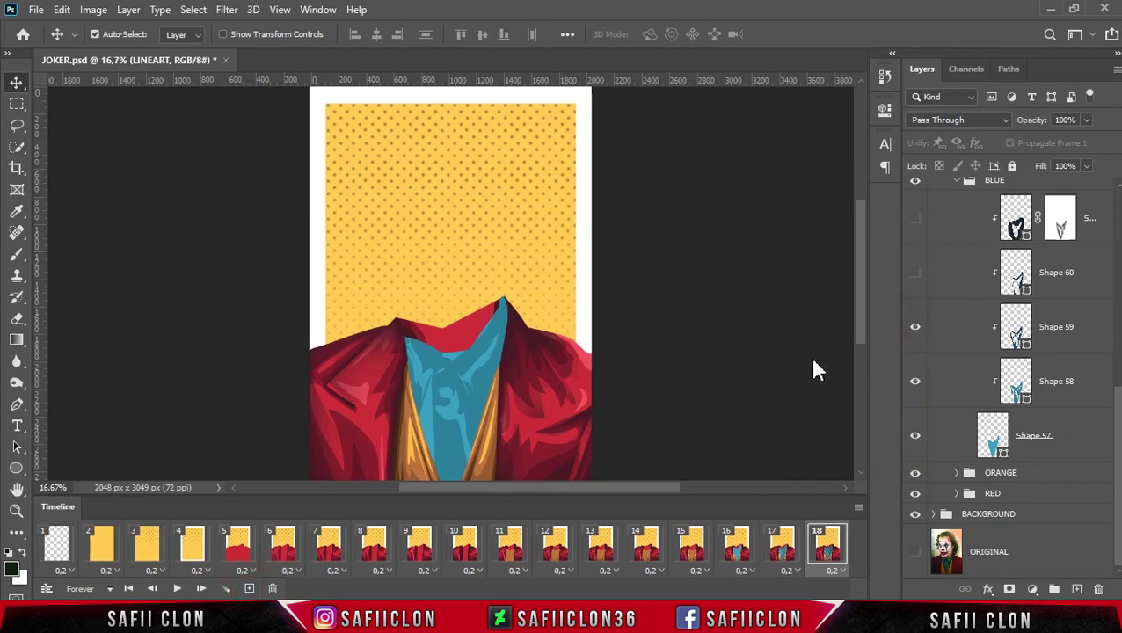
# Reveal the remaining blue shirt and tie shading through frame 21, then collapse CLOTHES
pyautogui.click(249, 588)
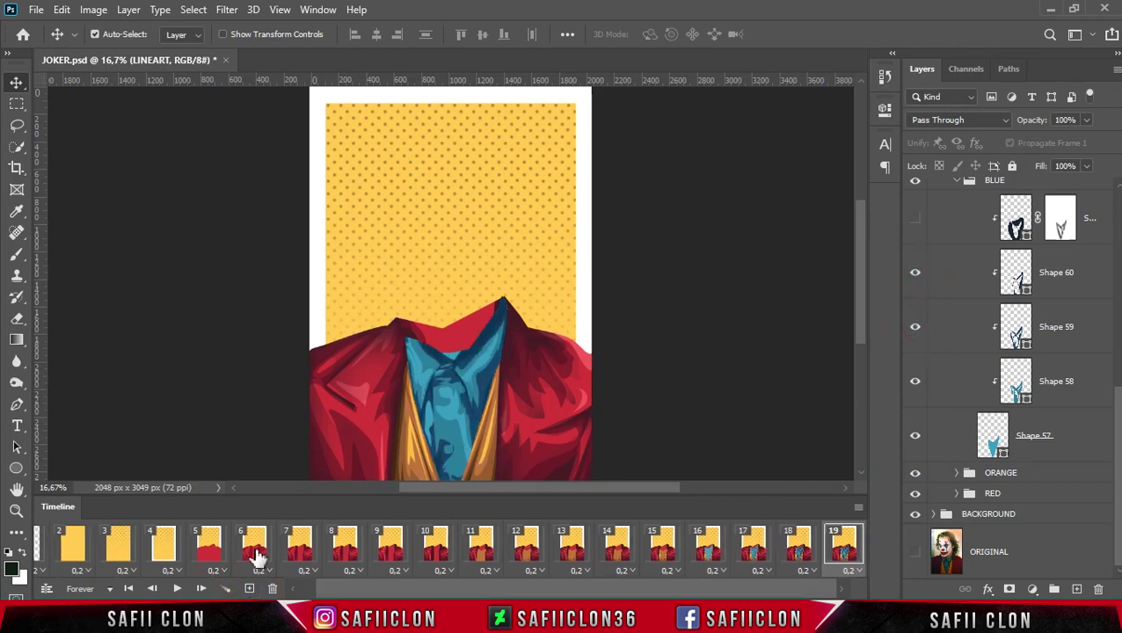
pyautogui.click(249, 588)
pyautogui.click(914, 218)
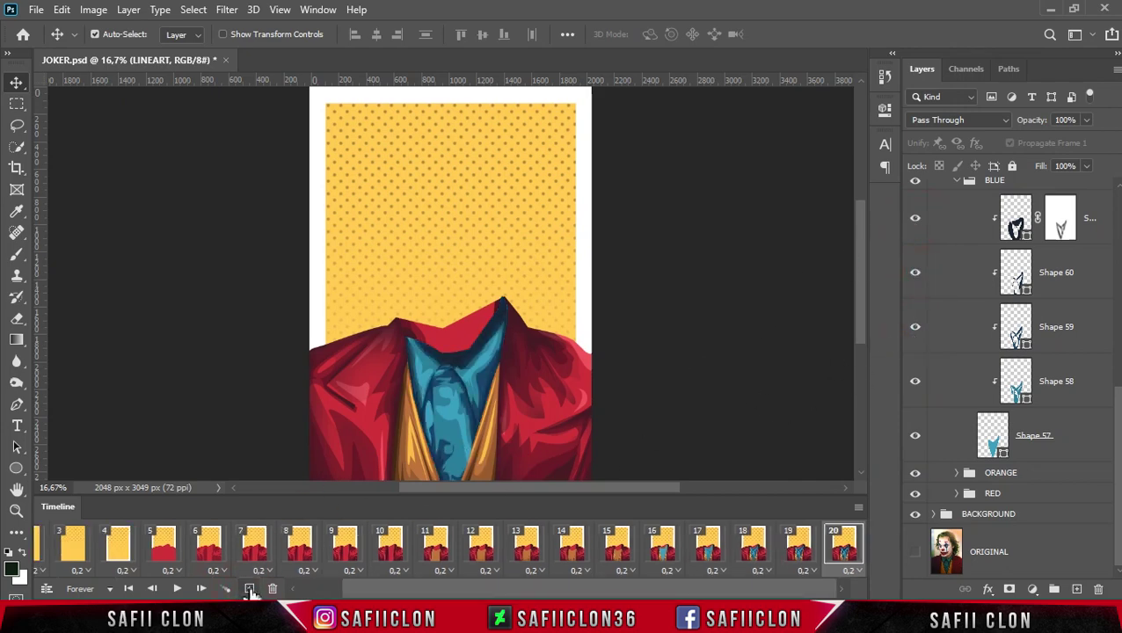
pyautogui.click(249, 588)
pyautogui.click(957, 180)
pyautogui.click(934, 432)
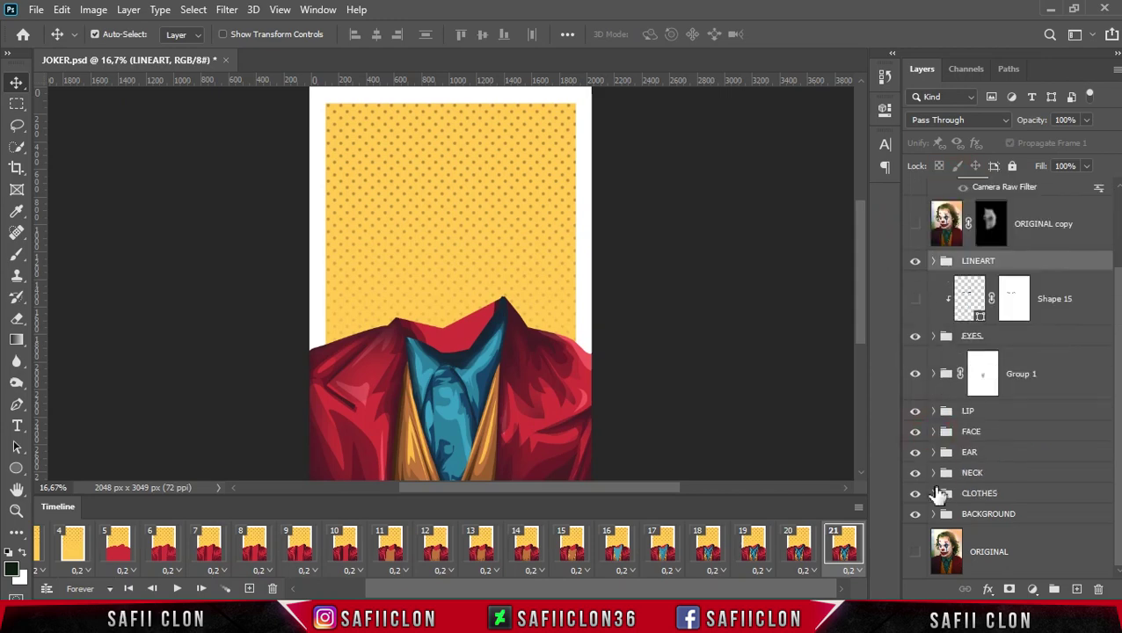
pyautogui.click(933, 473)
# Reveal neck Shapes 52 through 56, adding a frame after each
pyautogui.scroll(-5, 967, 396)
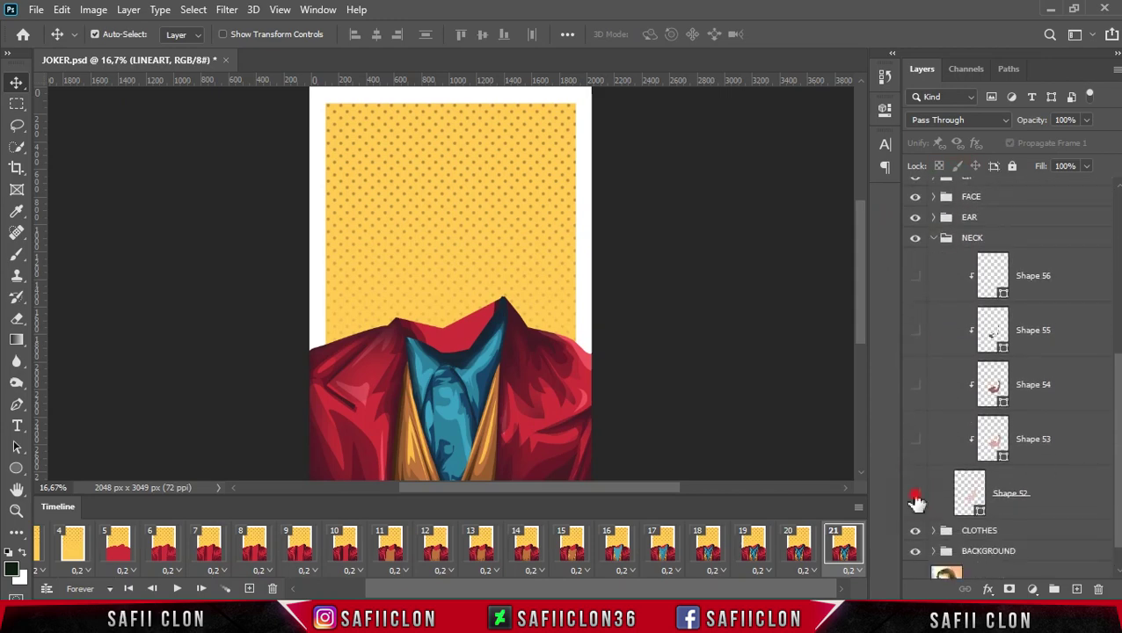
pyautogui.click(915, 493)
pyautogui.hotkey('ctrl', '+')
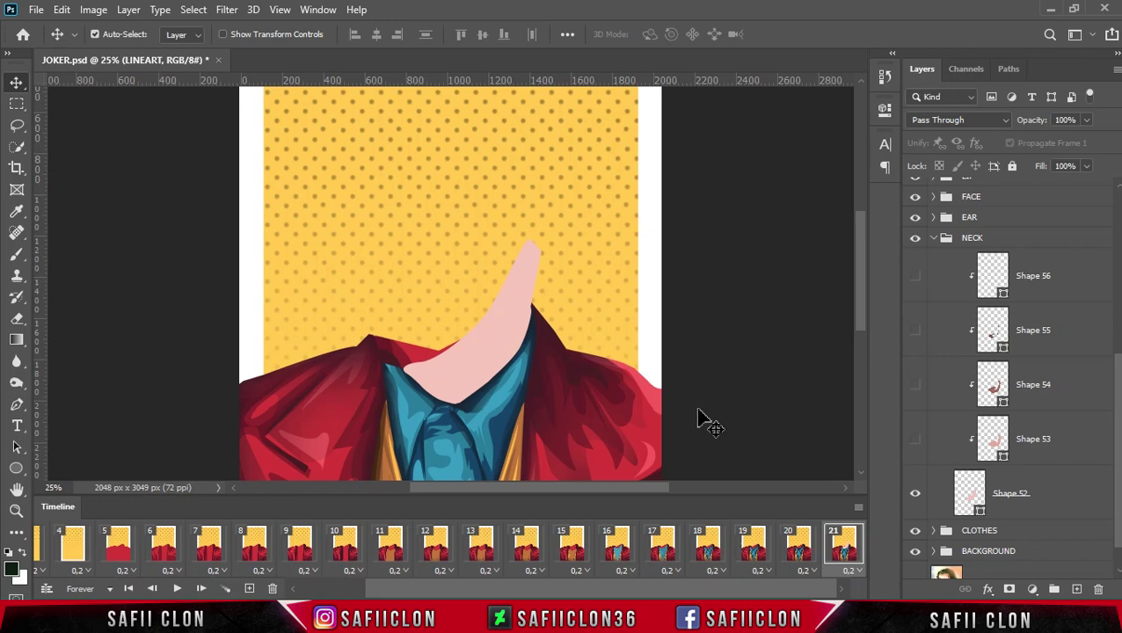
pyautogui.click(249, 588)
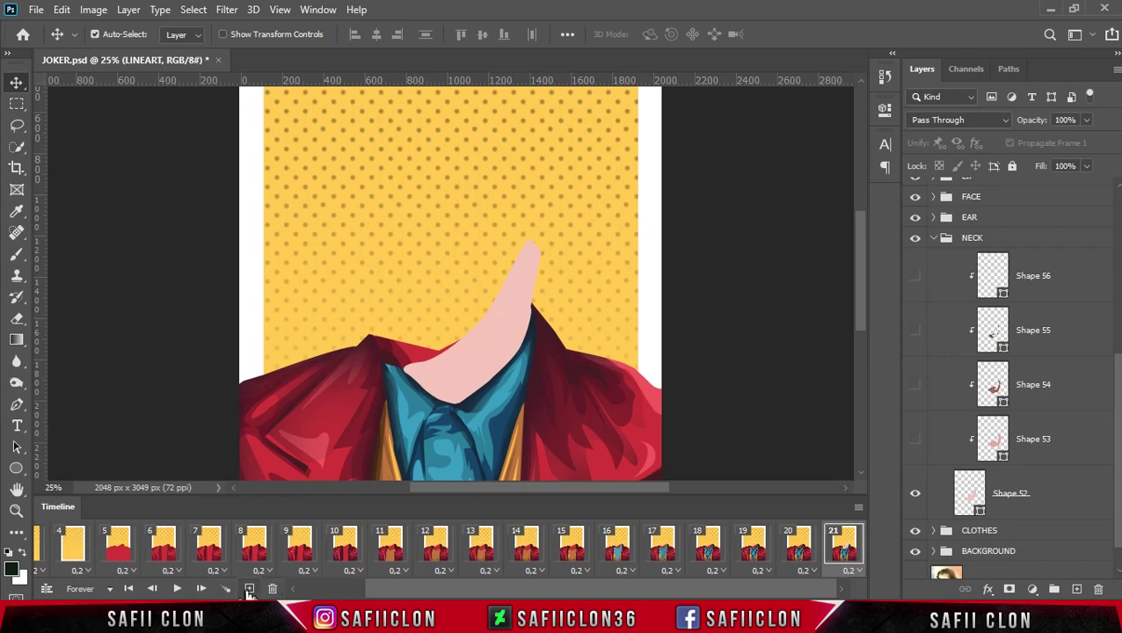
pyautogui.click(914, 439)
pyautogui.click(249, 589)
pyautogui.click(914, 385)
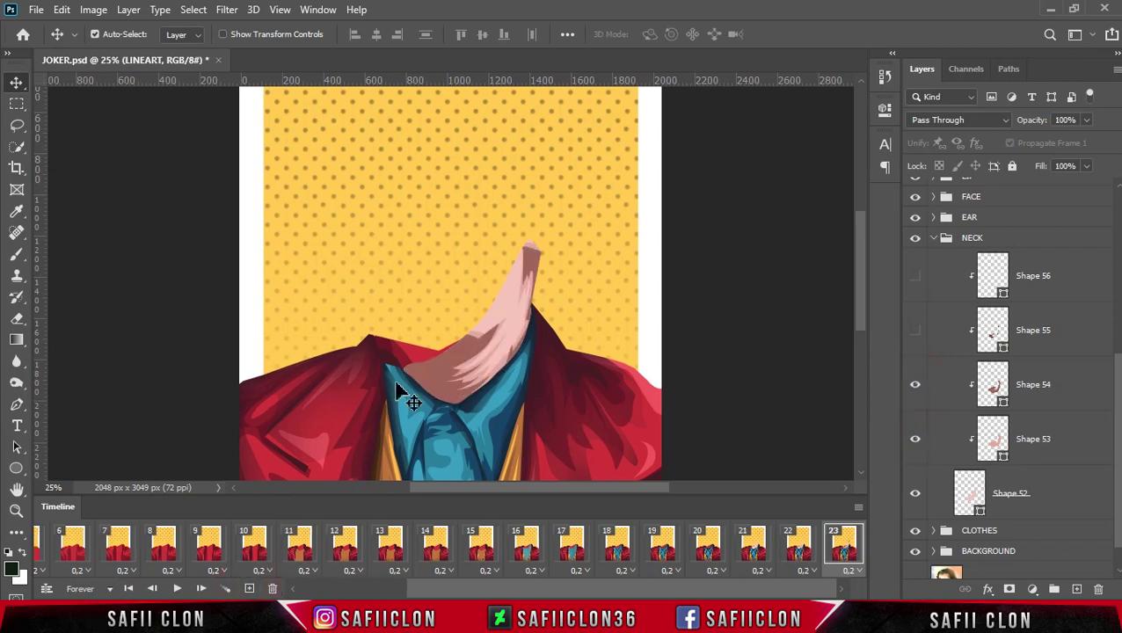
pyautogui.click(249, 588)
pyautogui.click(915, 330)
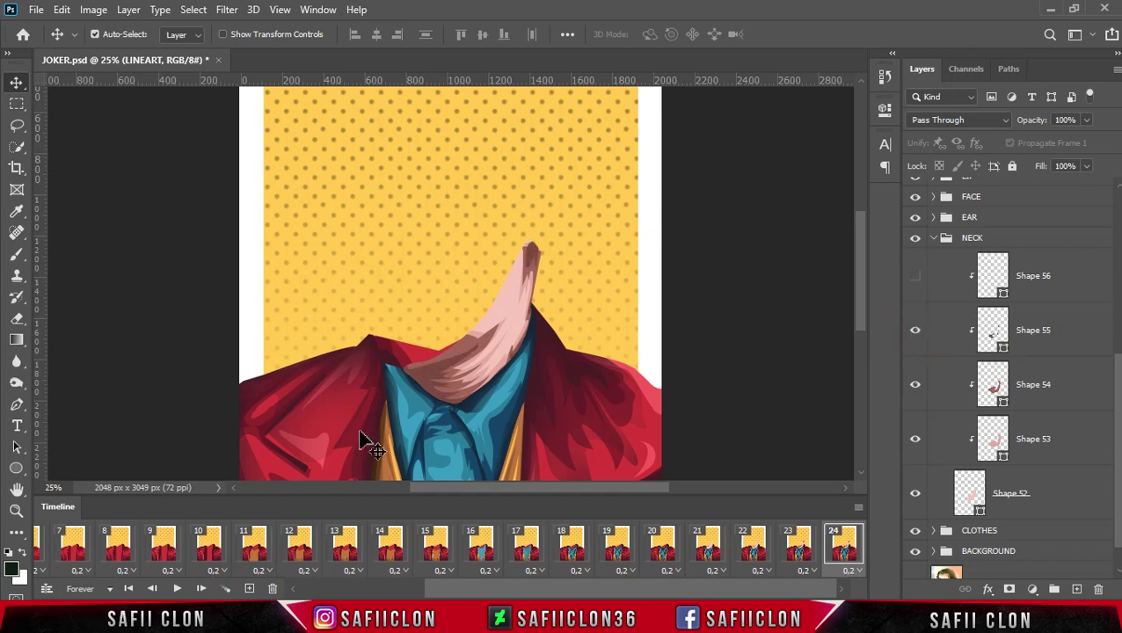
pyautogui.click(249, 588)
pyautogui.click(915, 275)
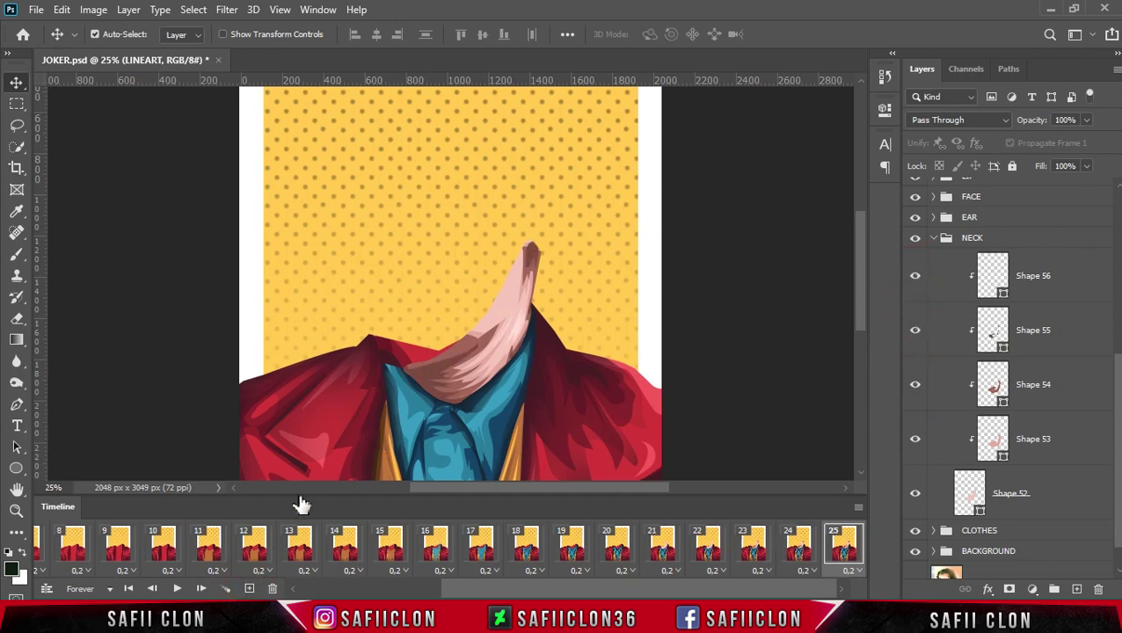
pyautogui.click(249, 589)
pyautogui.click(934, 238)
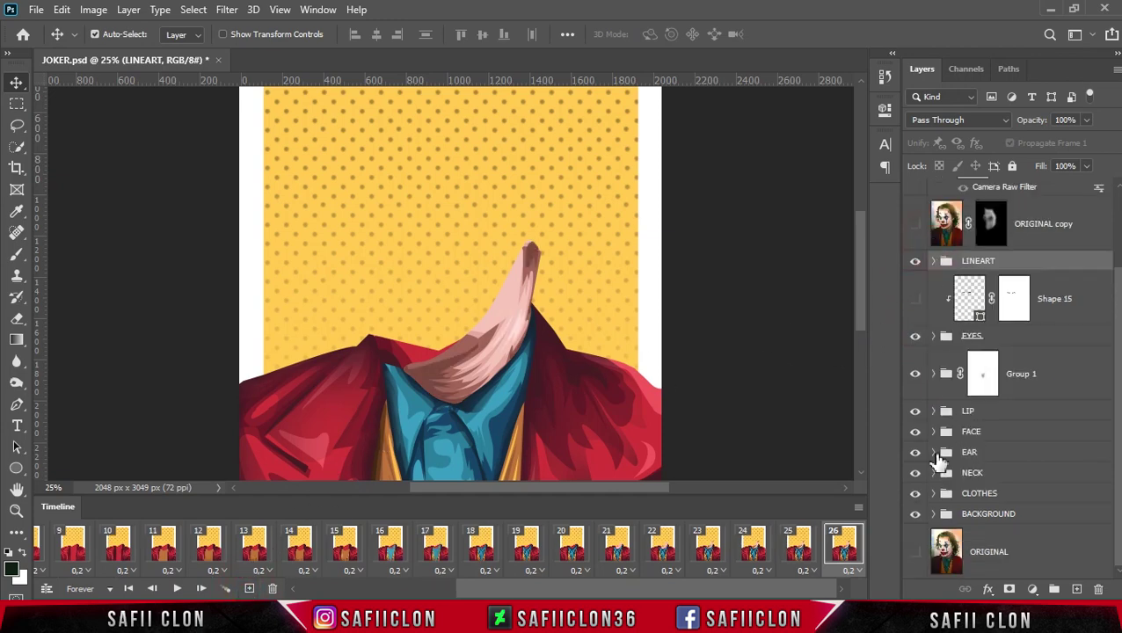
# Reveal ear Shapes 47 through 51, adding frames up to frame 31
pyautogui.click(933, 452)
pyautogui.scroll(-5, 1055, 440)
pyautogui.click(914, 494)
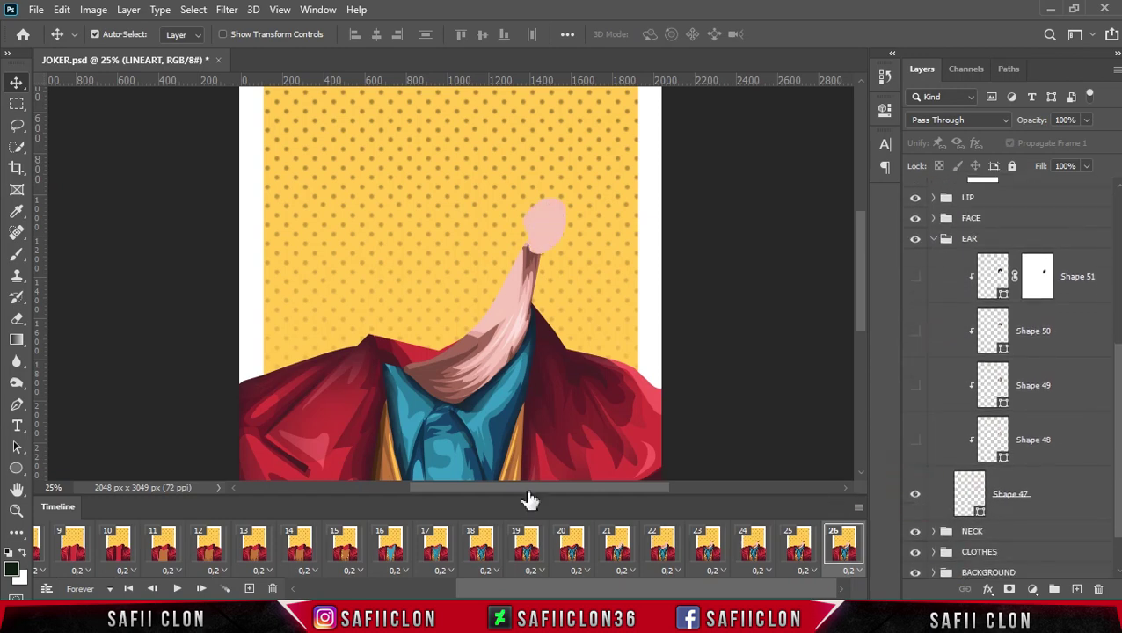
pyautogui.click(249, 589)
pyautogui.click(914, 440)
pyautogui.click(248, 588)
pyautogui.click(249, 588)
pyautogui.click(915, 330)
pyautogui.click(249, 588)
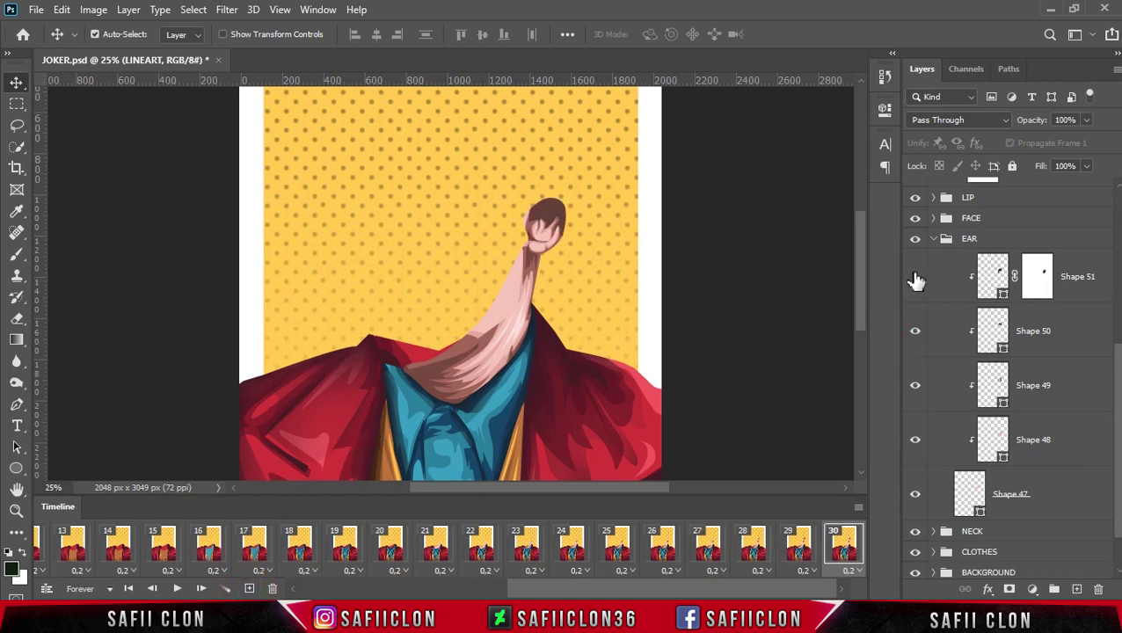
pyautogui.click(914, 276)
pyautogui.click(249, 589)
pyautogui.click(933, 238)
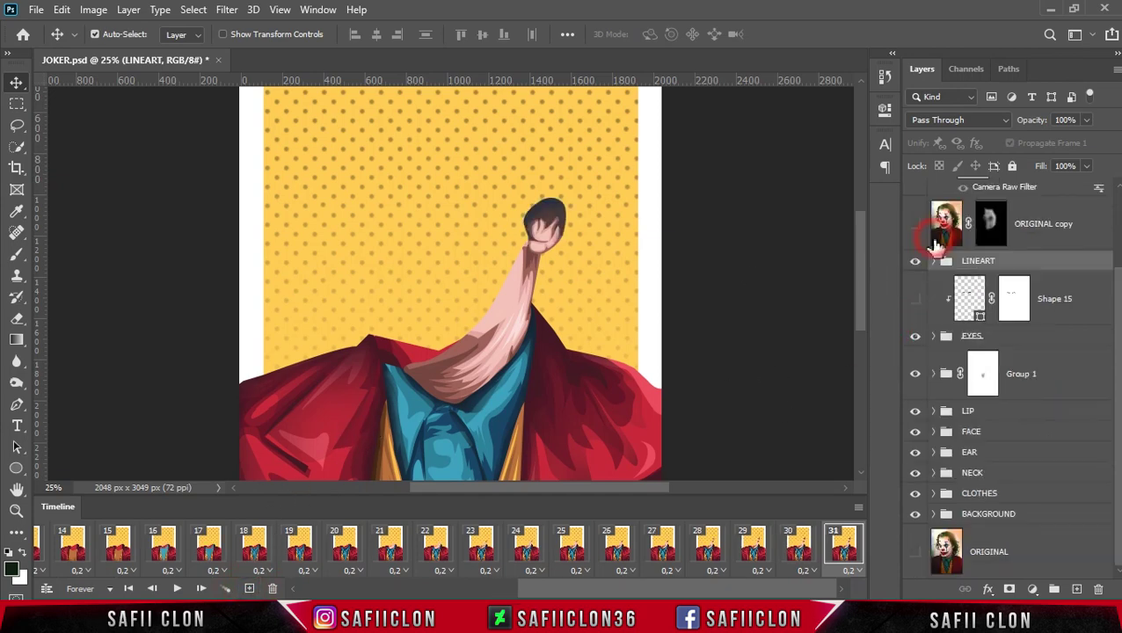
# In the FACE group, show pink base Shape 27, then whitening Shape 28, adding a frame after each
pyautogui.click(933, 420)
pyautogui.scroll(-5, 942, 420)
pyautogui.moveTo(1119, 366); pyautogui.dragTo(1119, 510)
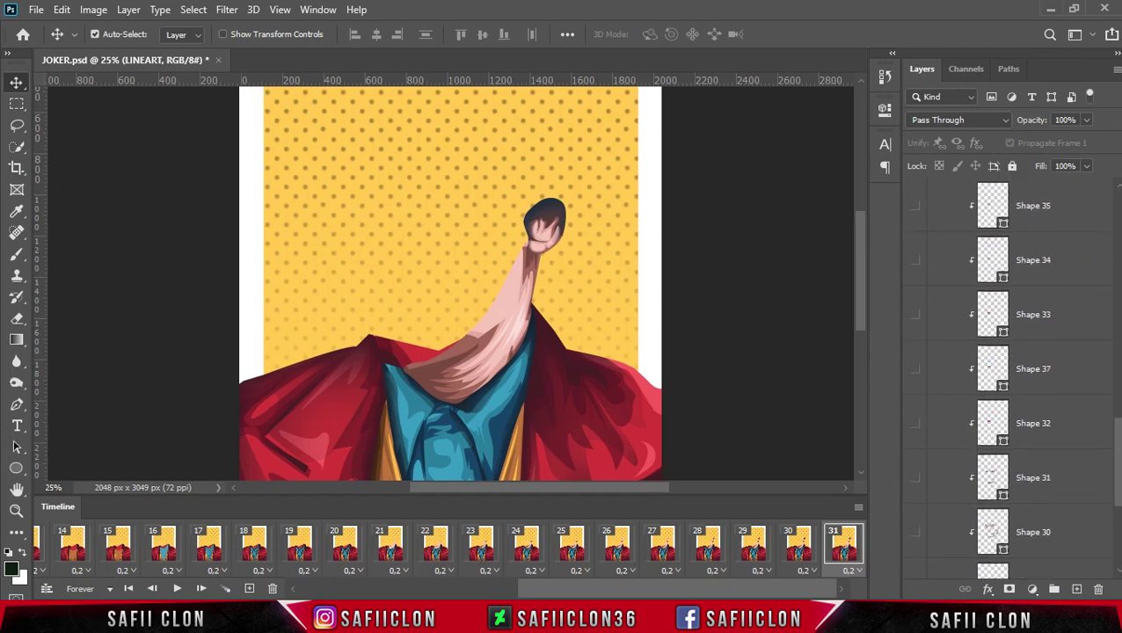
pyautogui.click(915, 473)
pyautogui.click(249, 588)
pyautogui.moveTo(860, 318); pyautogui.dragTo(884, 356)
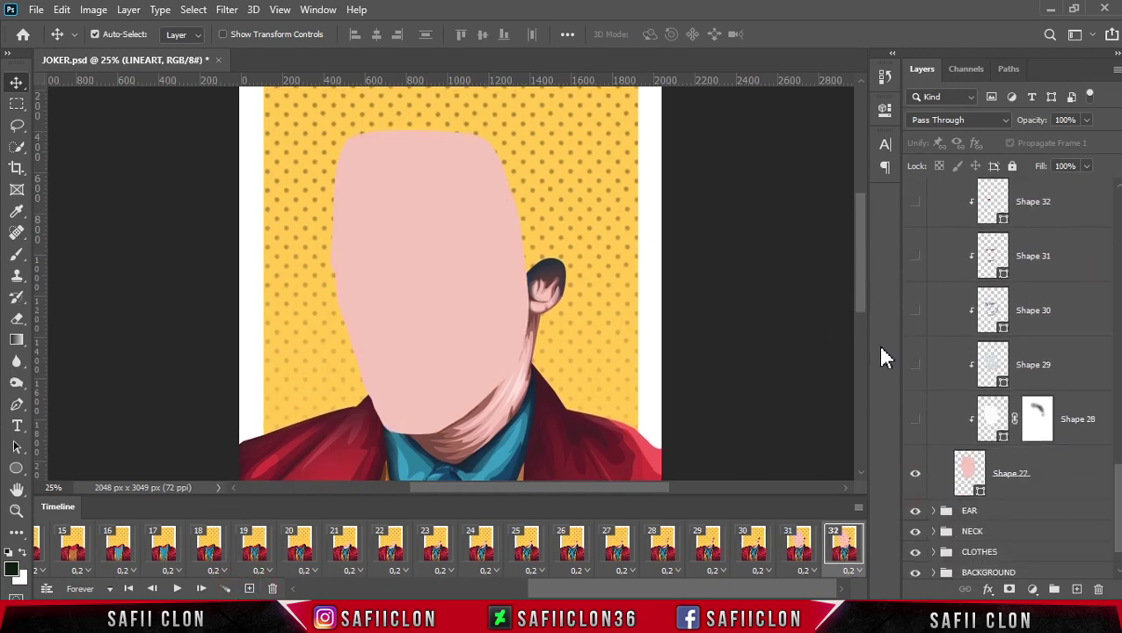
pyautogui.click(917, 423)
pyautogui.click(249, 588)
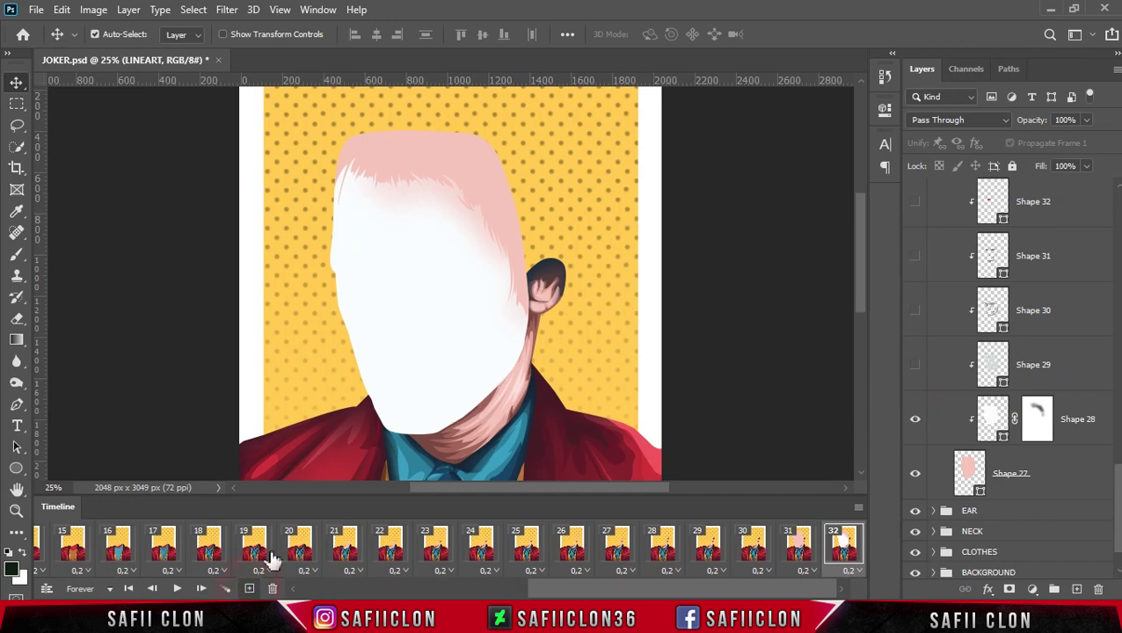
# Add grey face and eye shading with Shapes 29, 30 and 31, one new frame each
pyautogui.click(914, 364)
pyautogui.click(251, 589)
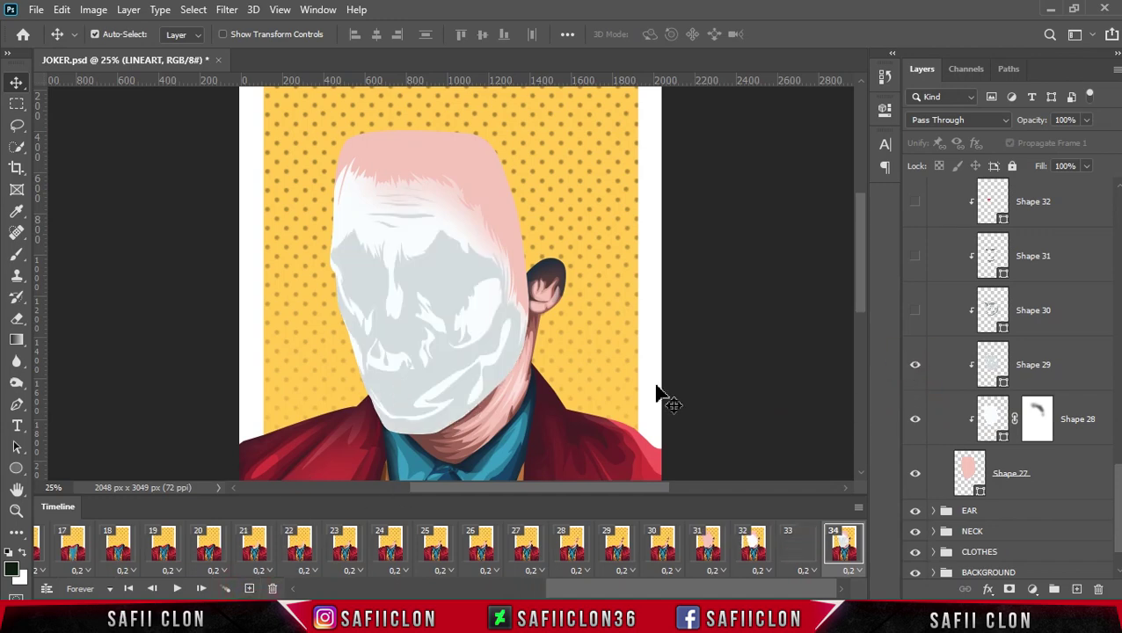
pyautogui.click(914, 310)
pyautogui.click(250, 589)
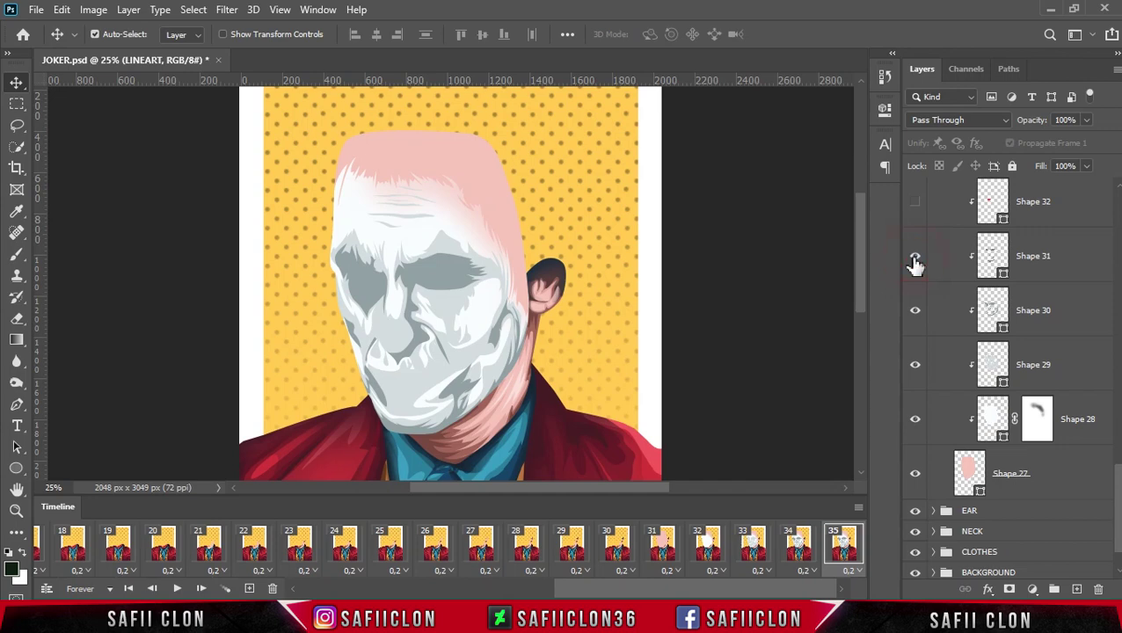
pyautogui.click(915, 262)
pyautogui.click(250, 589)
pyautogui.scroll(2, 1119, 473)
pyautogui.scroll(3, 1119, 472)
# Build the red nose from Shape 32 and details 37, 33, 34 and 35, adding frames
pyautogui.click(915, 481)
pyautogui.click(250, 589)
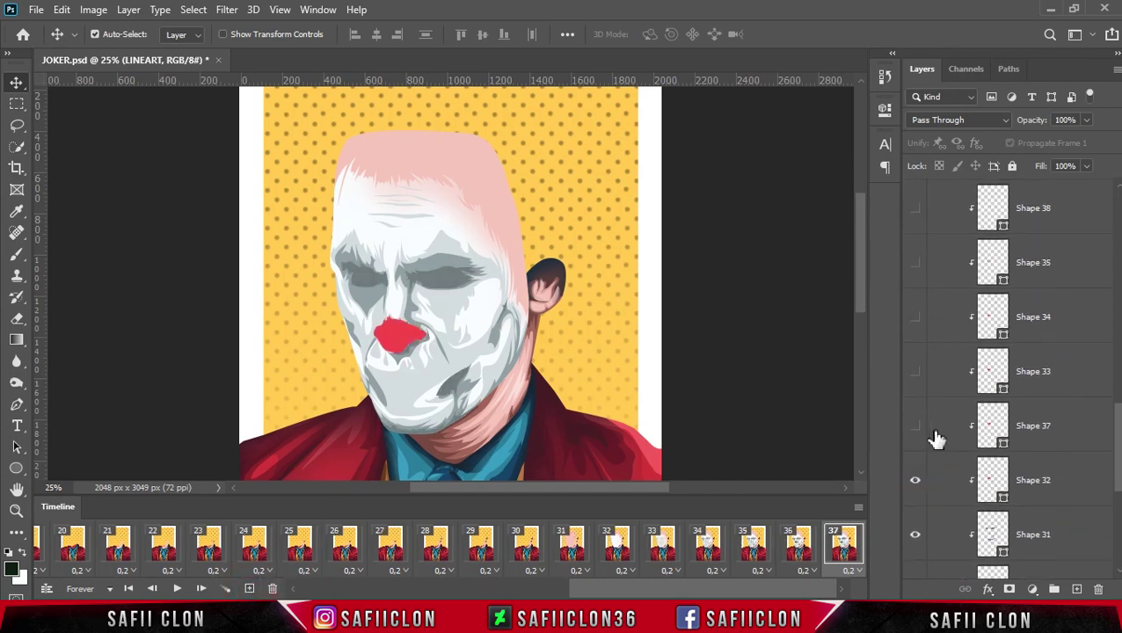
pyautogui.click(914, 426)
pyautogui.click(250, 589)
pyautogui.click(915, 371)
pyautogui.click(250, 589)
pyautogui.click(915, 316)
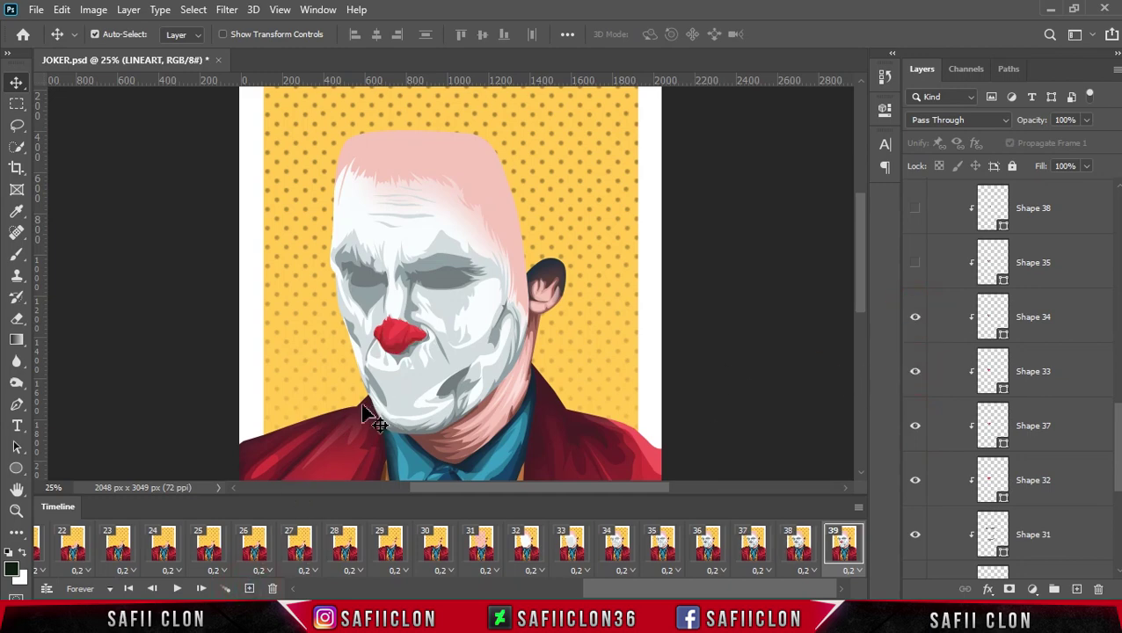
pyautogui.click(915, 262)
pyautogui.click(250, 589)
# Show face details Shapes 38 and 36 with new frames, then blue eye makeup Shape 39
pyautogui.scroll(5, 1011, 422)
pyautogui.click(914, 495)
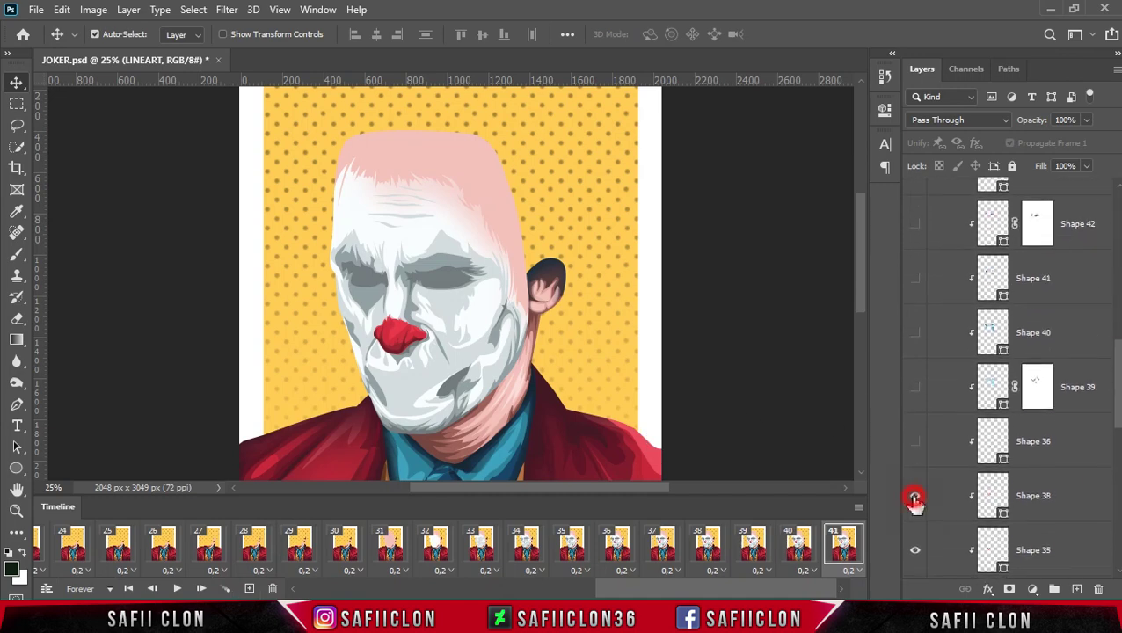
pyautogui.click(250, 589)
pyautogui.click(914, 441)
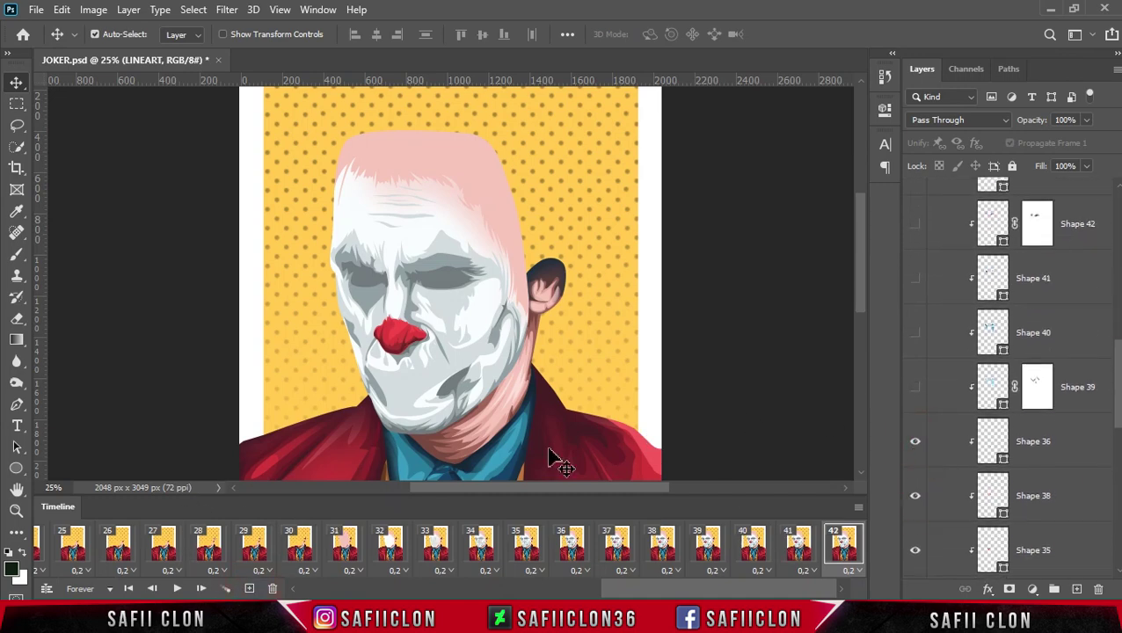
pyautogui.click(249, 589)
pyautogui.click(915, 387)
# Capture the eye makeup frame, then add eye makeup Shapes 40–41 and red eyebrows Shape 42
pyautogui.click(250, 589)
pyautogui.click(915, 333)
pyautogui.click(250, 589)
pyautogui.click(915, 278)
pyautogui.click(250, 590)
pyautogui.click(915, 224)
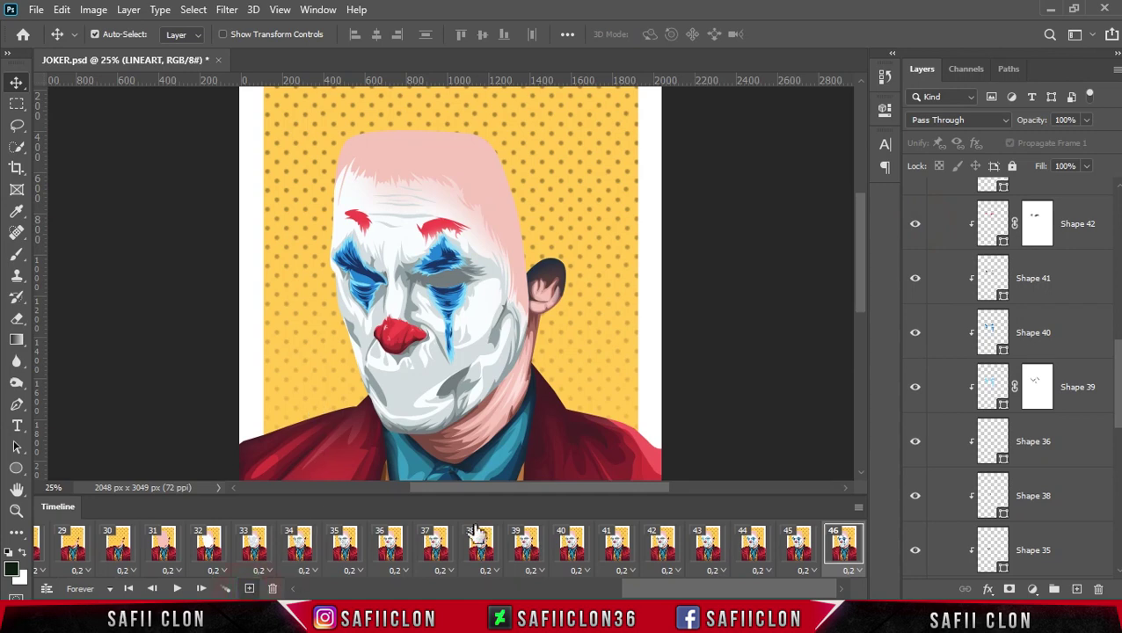
pyautogui.click(250, 589)
# Show face detail Shapes 43, 44 and 45, adding animation frames
pyautogui.scroll(5, 915, 439)
pyautogui.click(915, 470)
pyautogui.click(250, 589)
pyautogui.click(914, 415)
pyautogui.click(914, 360)
pyautogui.click(250, 589)
pyautogui.click(915, 307)
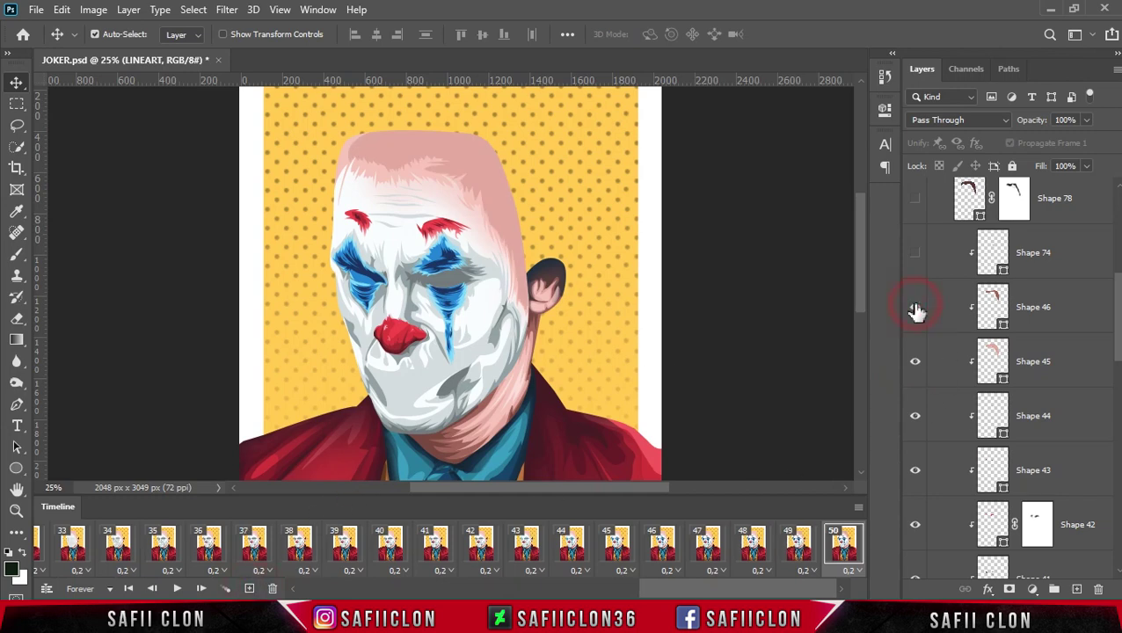
# Add Shape 46 brow shading, Shape 74 forehead shading and Shape 78 hair, each as a frame
pyautogui.click(250, 590)
pyautogui.click(914, 253)
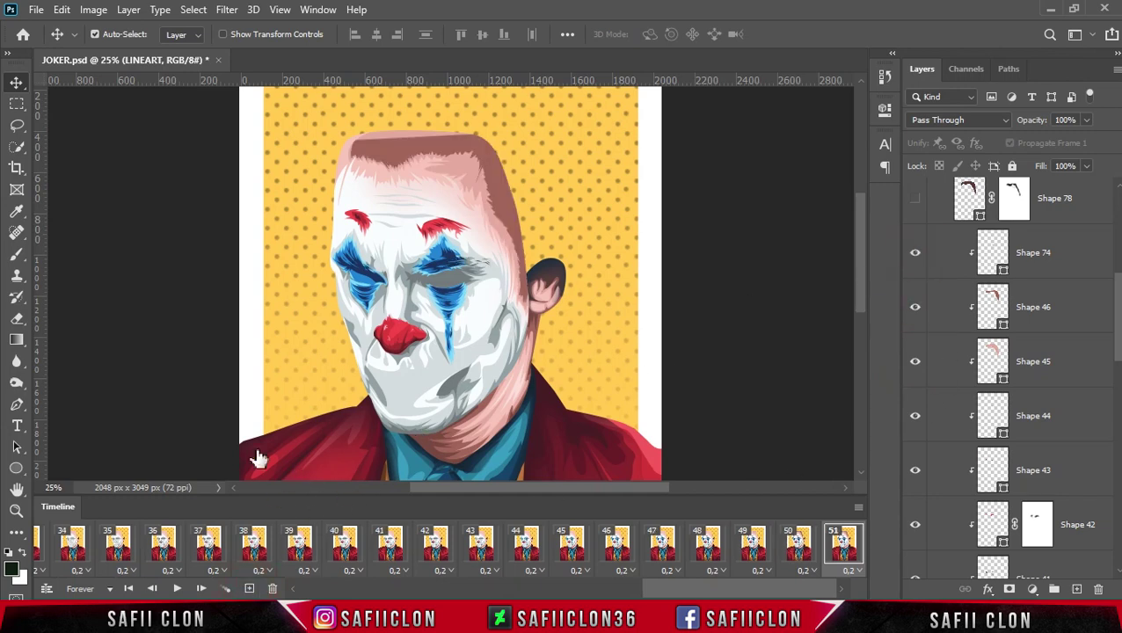
pyautogui.click(250, 589)
pyautogui.click(915, 198)
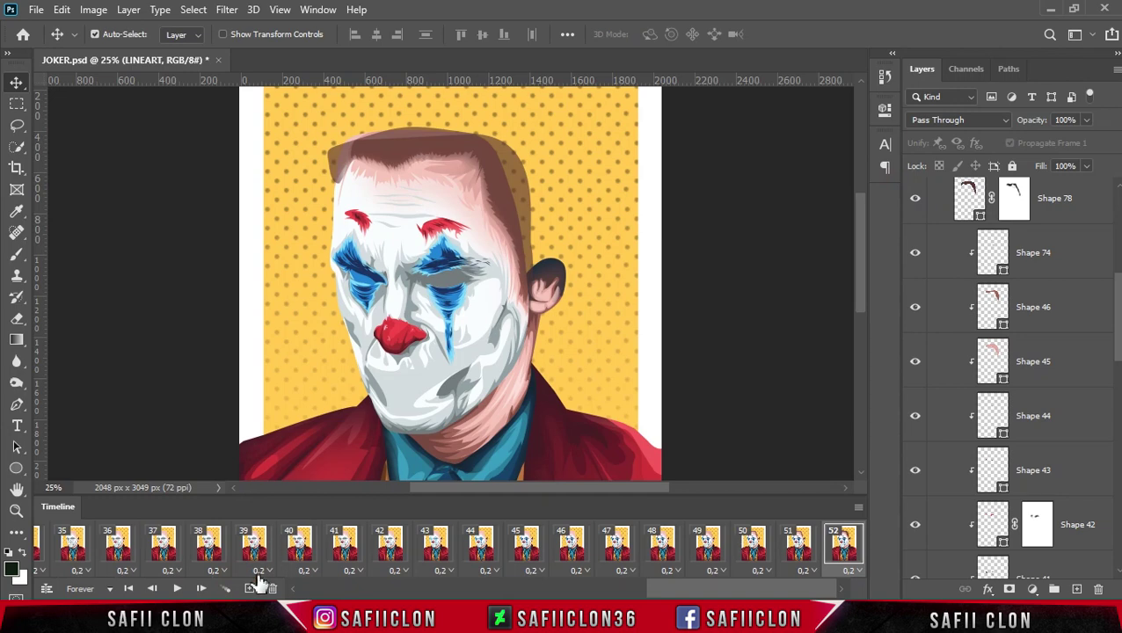
pyautogui.click(249, 589)
pyautogui.scroll(5, 1003, 352)
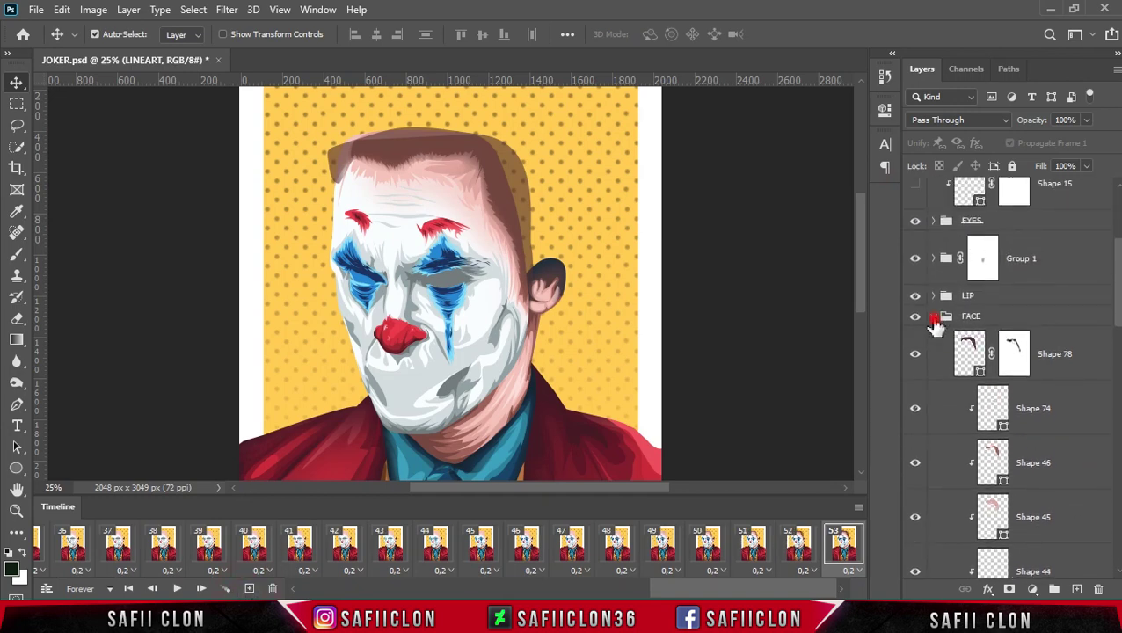
# Collapse FACE, expand LIP and LIP 2, and show the pink mouth base as a new frame
pyautogui.click(934, 317)
pyautogui.click(933, 411)
pyautogui.scroll(-1, 1110, 393)
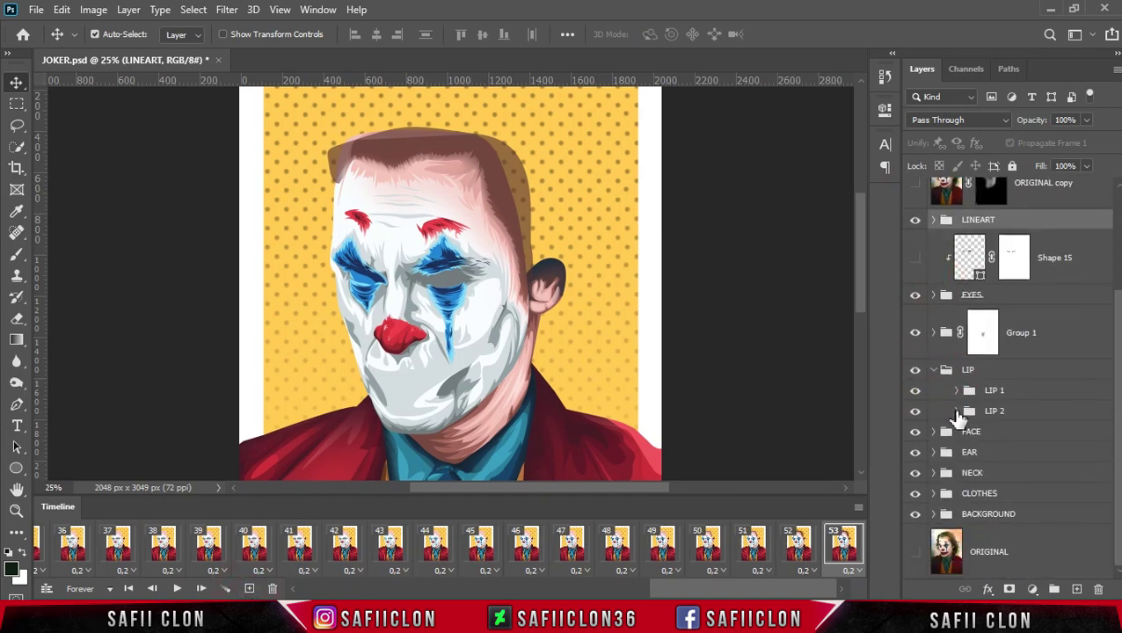
pyautogui.click(957, 410)
pyautogui.scroll(-2, 1119, 327)
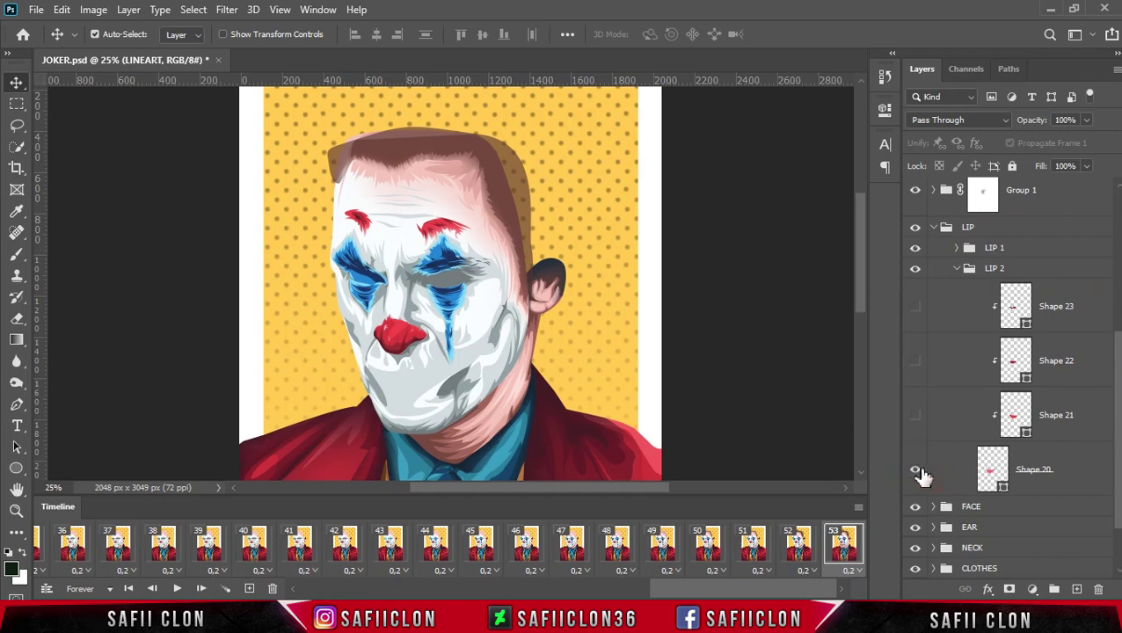
pyautogui.click(915, 470)
pyautogui.click(251, 590)
# Redden the mouth with Shapes 21, 22 and 23, adding a frame after each
pyautogui.click(915, 415)
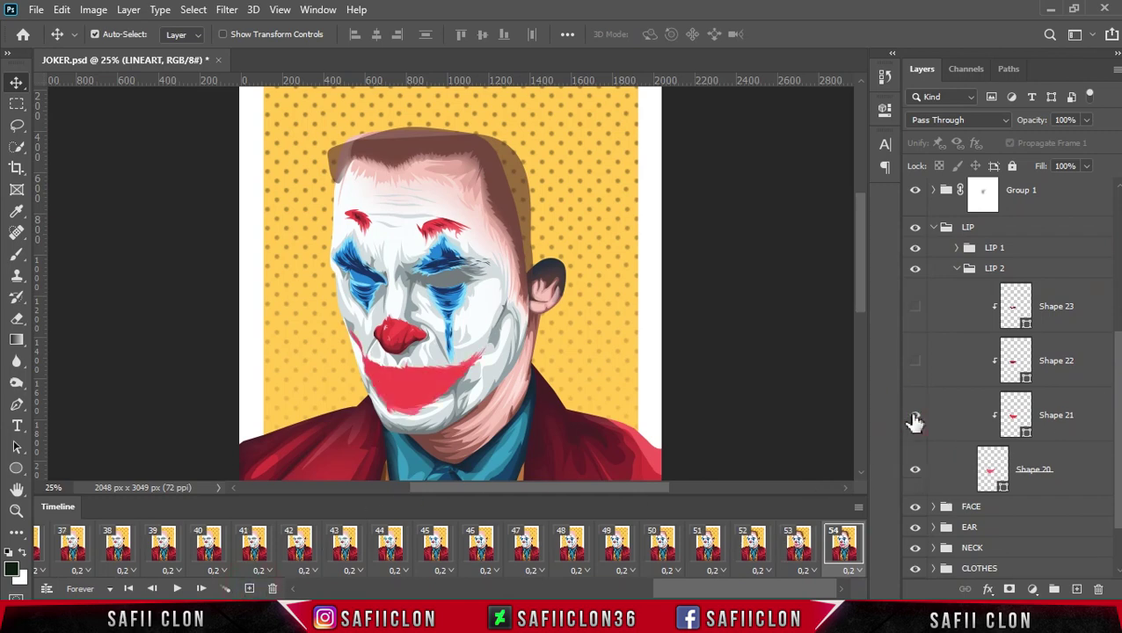
pyautogui.click(251, 590)
pyautogui.click(916, 360)
pyautogui.click(251, 589)
pyautogui.click(916, 308)
pyautogui.click(251, 589)
# Switch to the LIP 1 group and show the DOWN lip shape and Shape 16 as frames
pyautogui.click(957, 269)
pyautogui.click(958, 377)
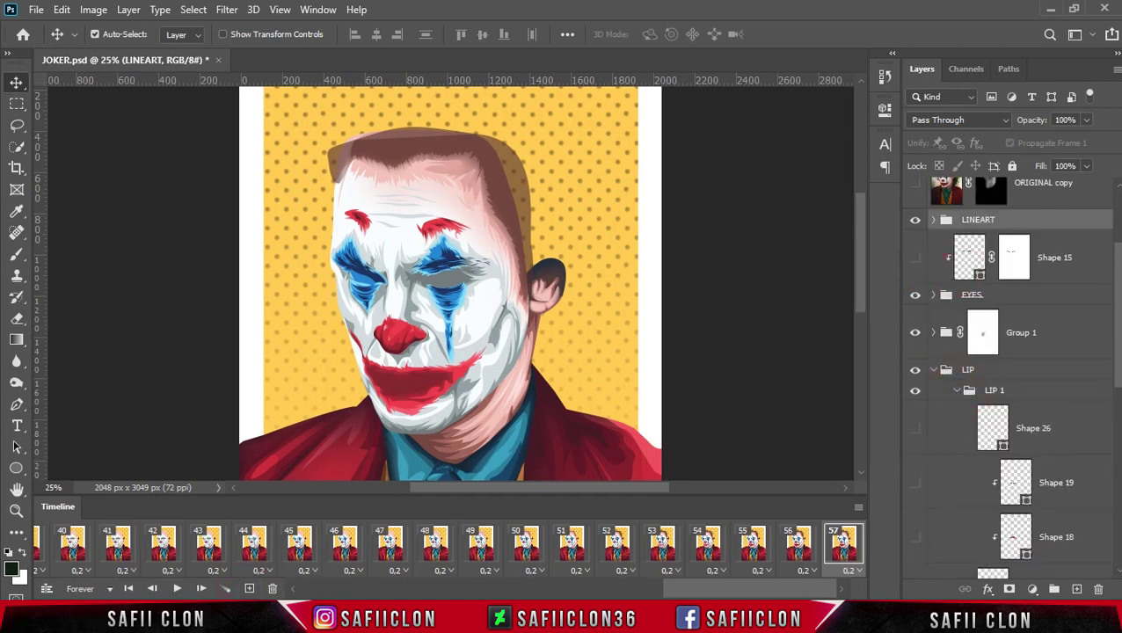
pyautogui.scroll(-5, 932, 405)
pyautogui.click(915, 429)
pyautogui.click(250, 588)
pyautogui.click(917, 375)
pyautogui.click(250, 589)
# Show lip Shapes 24 and 25, capturing each as a new frame
pyautogui.click(915, 319)
pyautogui.click(250, 589)
pyautogui.click(915, 265)
pyautogui.click(250, 589)
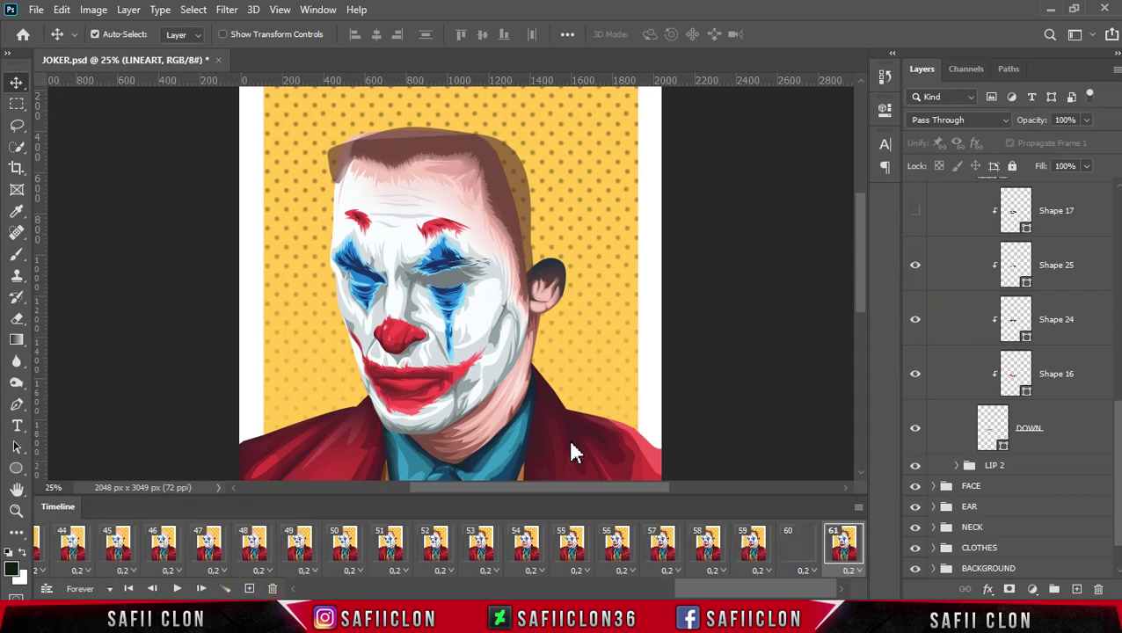
pyautogui.scroll(1, 1080, 366)
pyautogui.scroll(3, 1080, 367)
# Finish the lips with Shape 17, the LIP shape and Shape 18, adding frames through 66
pyautogui.click(915, 411)
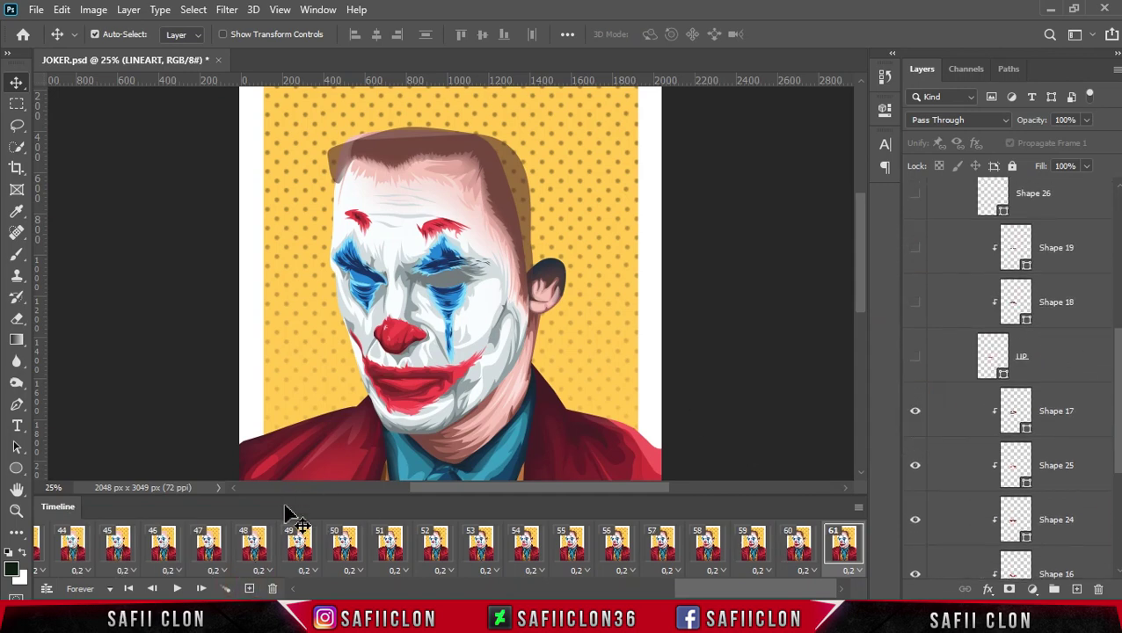
pyautogui.click(250, 588)
pyautogui.click(915, 356)
pyautogui.click(250, 589)
pyautogui.click(915, 302)
pyautogui.click(250, 589)
pyautogui.click(250, 589)
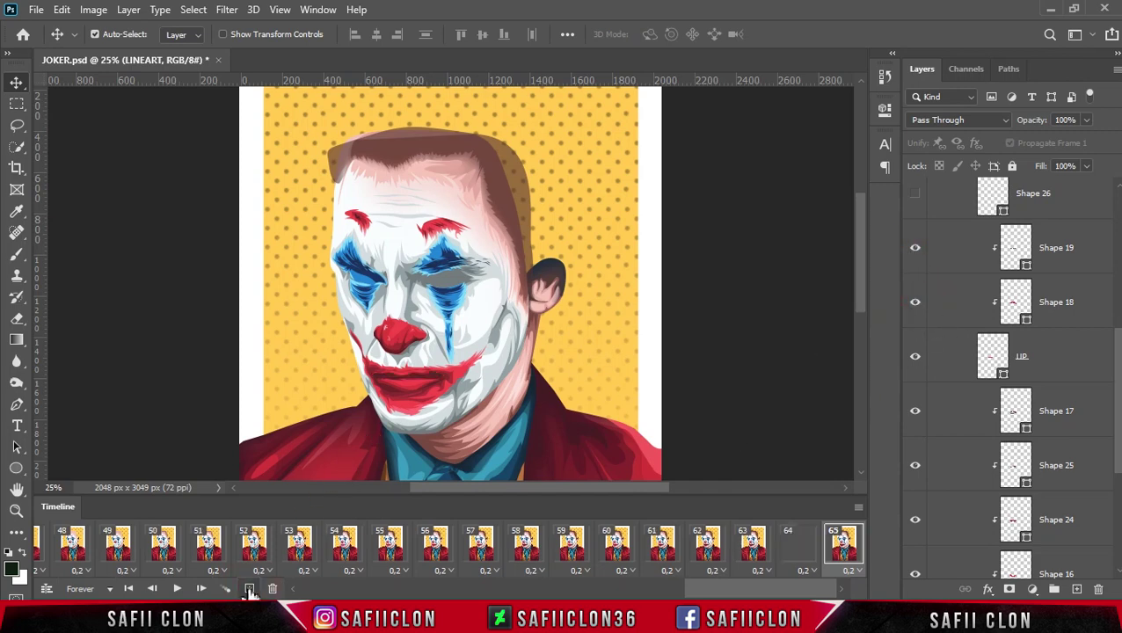
pyautogui.scroll(3, 1012, 369)
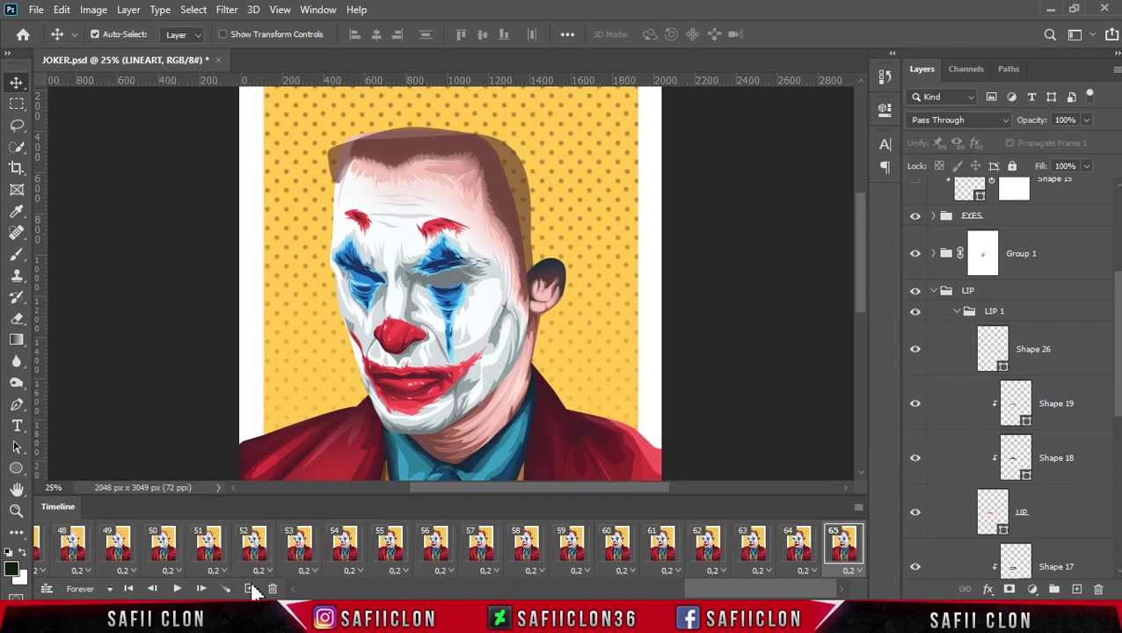
pyautogui.click(250, 590)
# Collapse the LIP groups and reveal Group 1's tear-streak Shapes 75–77, one frame each
pyautogui.click(957, 311)
pyautogui.click(935, 375)
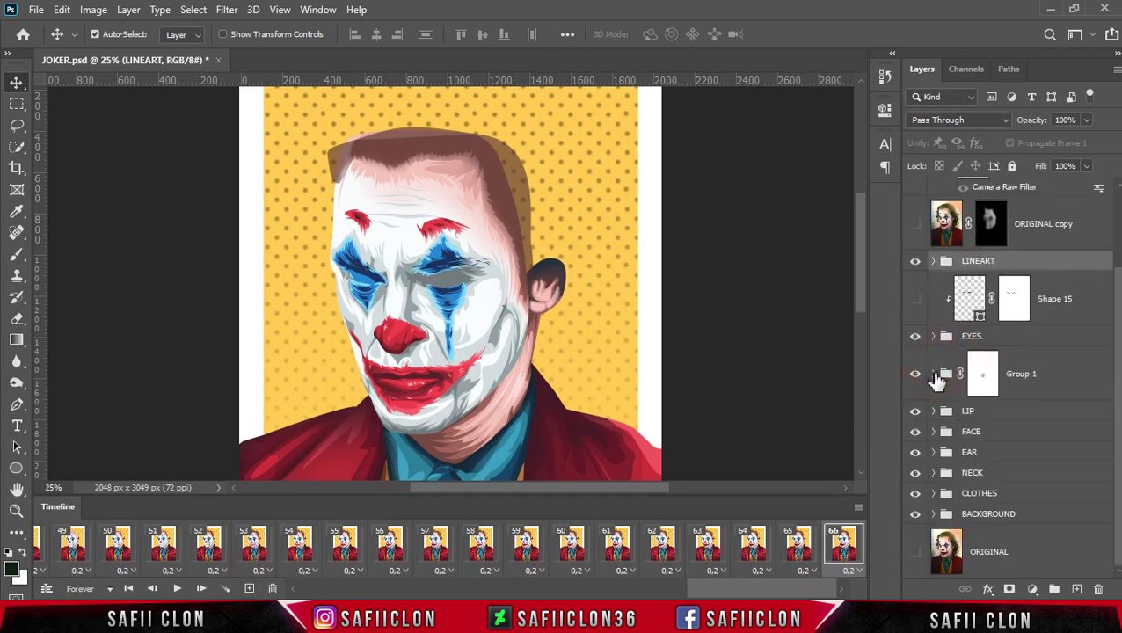
pyautogui.click(935, 377)
pyautogui.scroll(-2, 926, 431)
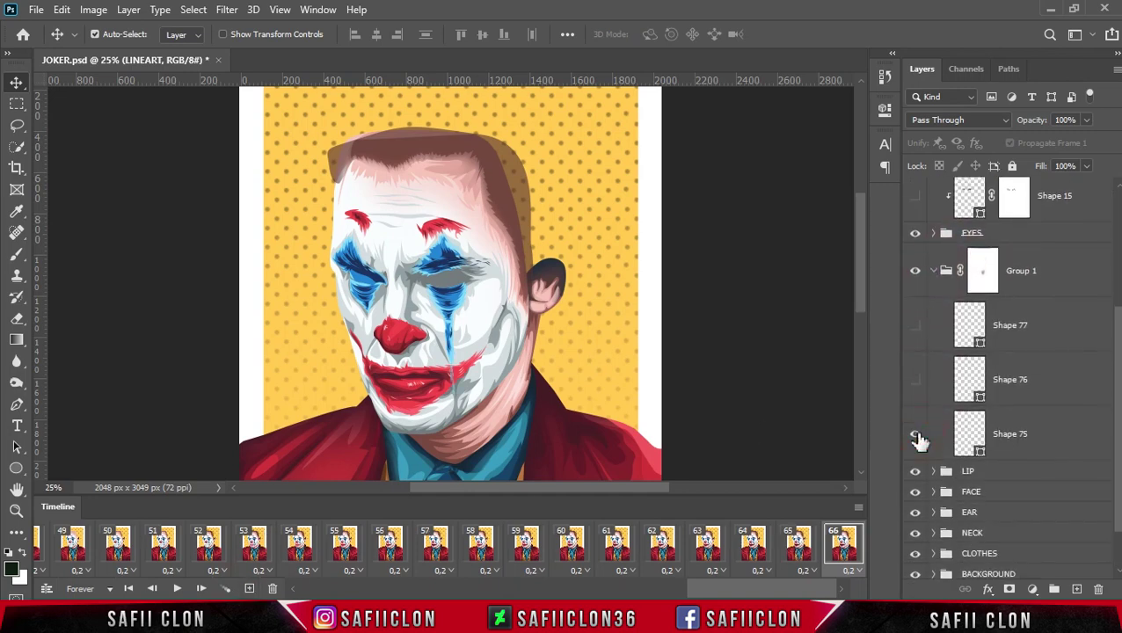
pyautogui.click(250, 589)
pyautogui.click(915, 379)
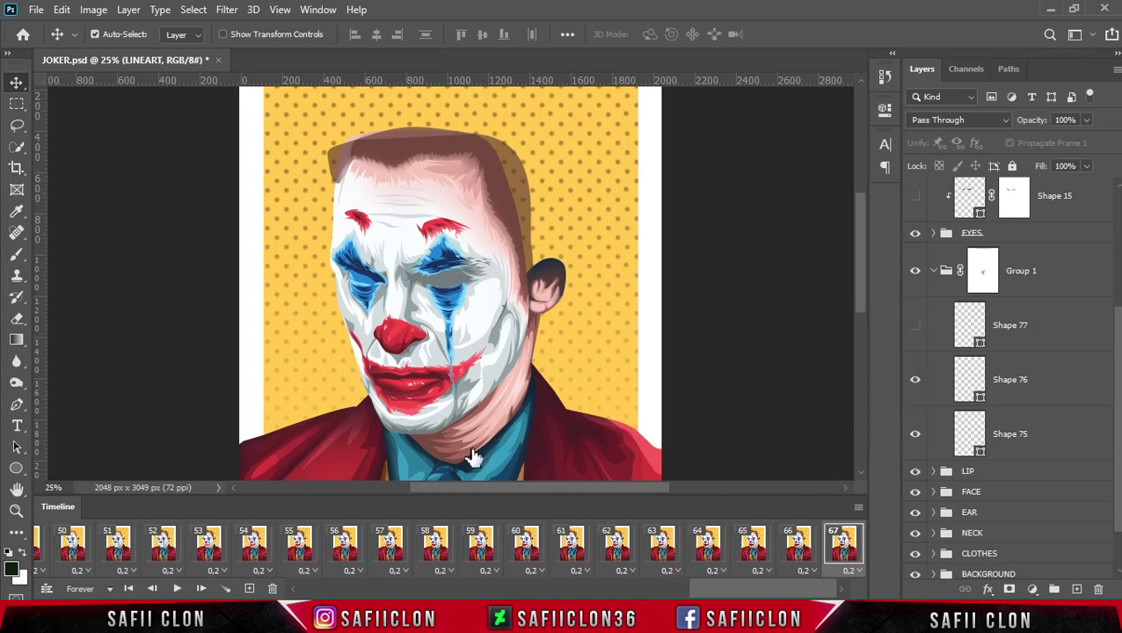
pyautogui.click(250, 589)
pyautogui.click(915, 326)
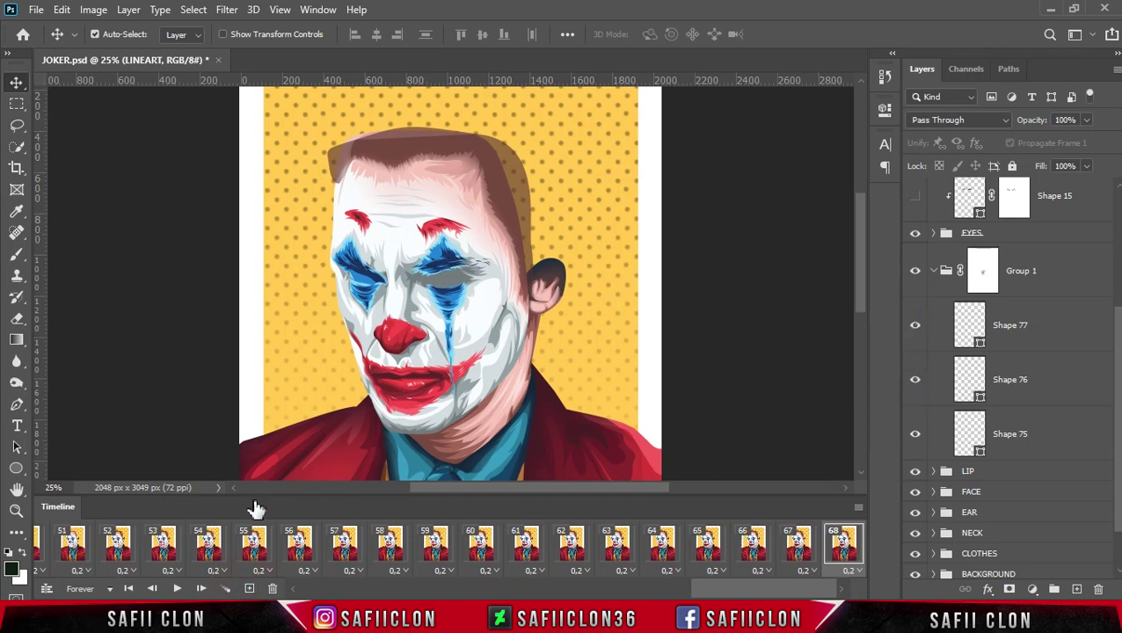
pyautogui.click(249, 589)
# Expand the EYES and EYES 2 groups in the Layers panel
pyautogui.scroll(2, 923, 291)
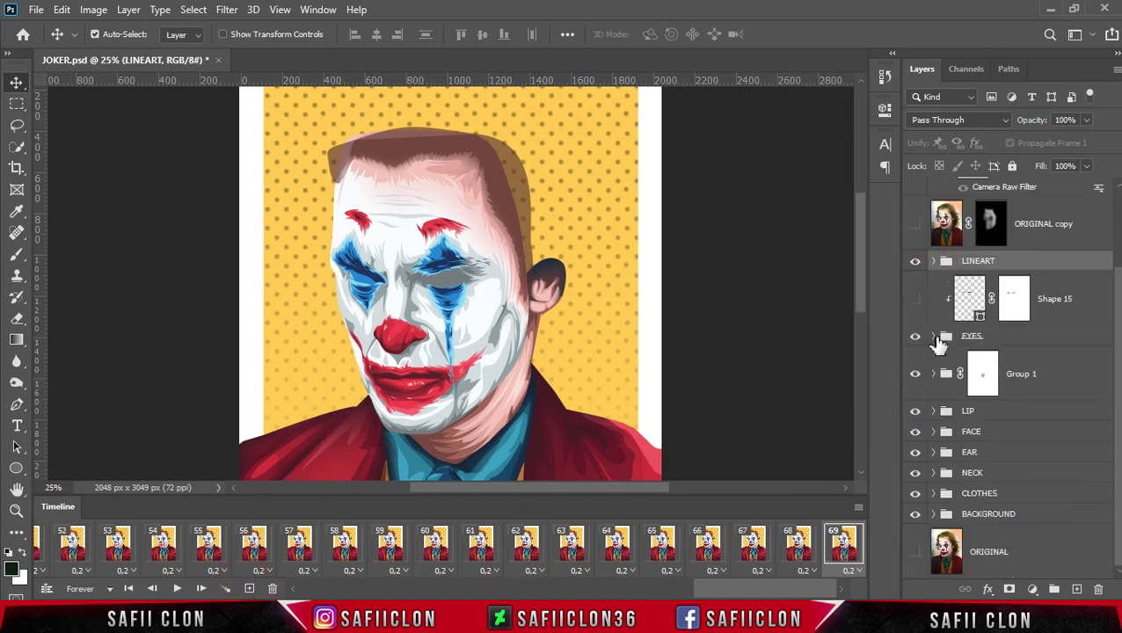
pyautogui.click(934, 336)
pyautogui.click(957, 432)
# Zoom in on the face and add four more animation frames
pyautogui.moveTo(1117, 338); pyautogui.dragTo(1117, 378)
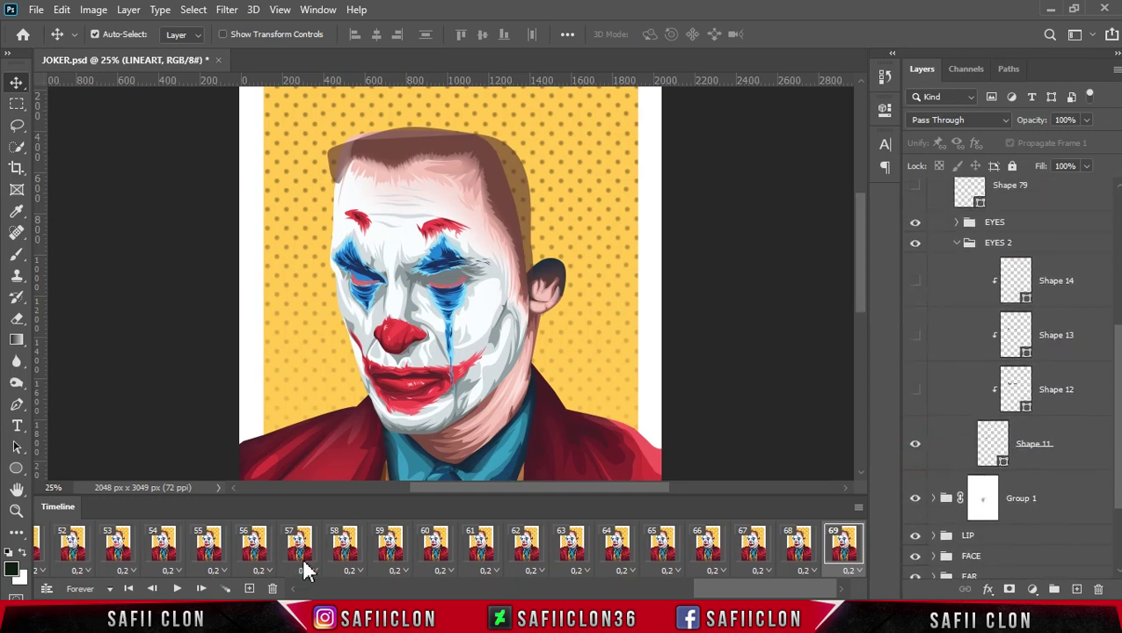
pyautogui.click(249, 587)
pyautogui.hotkey('ctrl', '+')
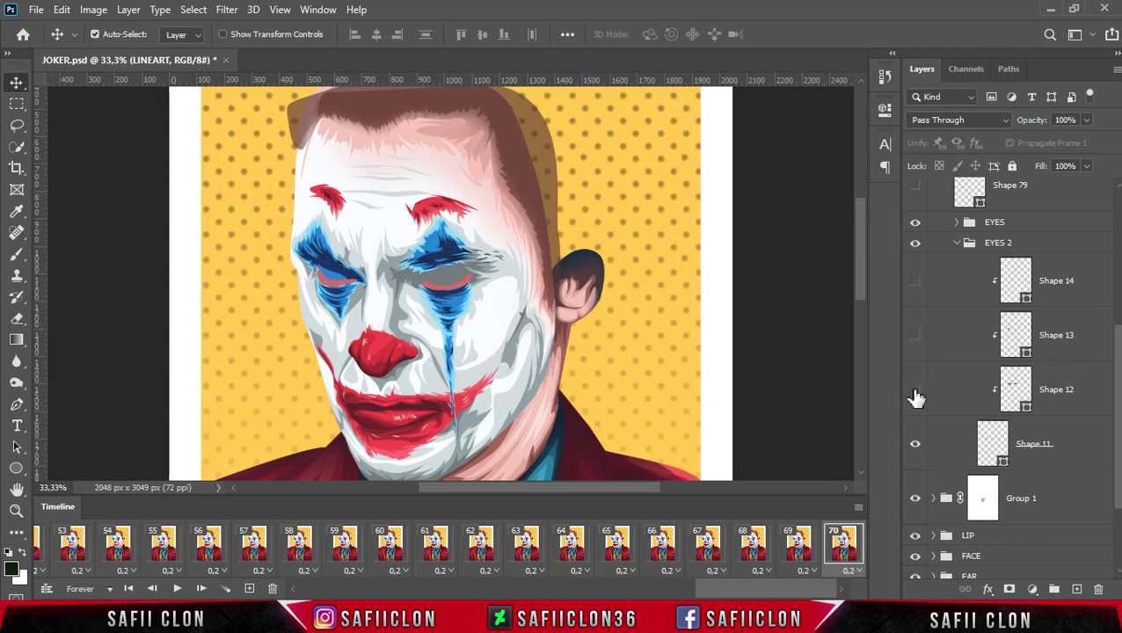
pyautogui.click(250, 589)
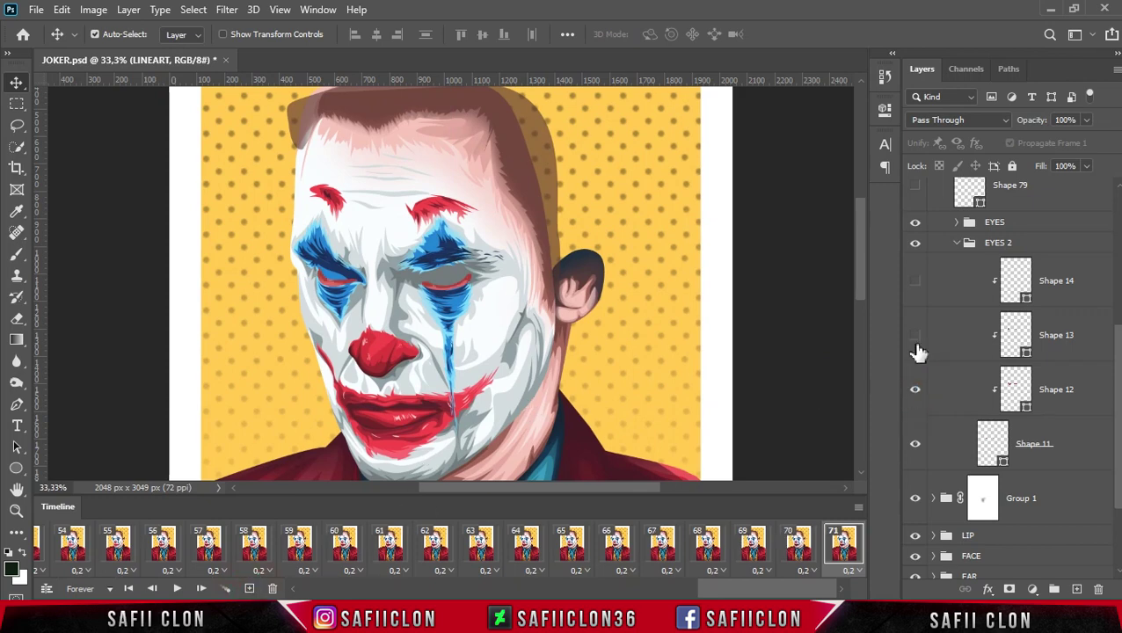
pyautogui.click(250, 590)
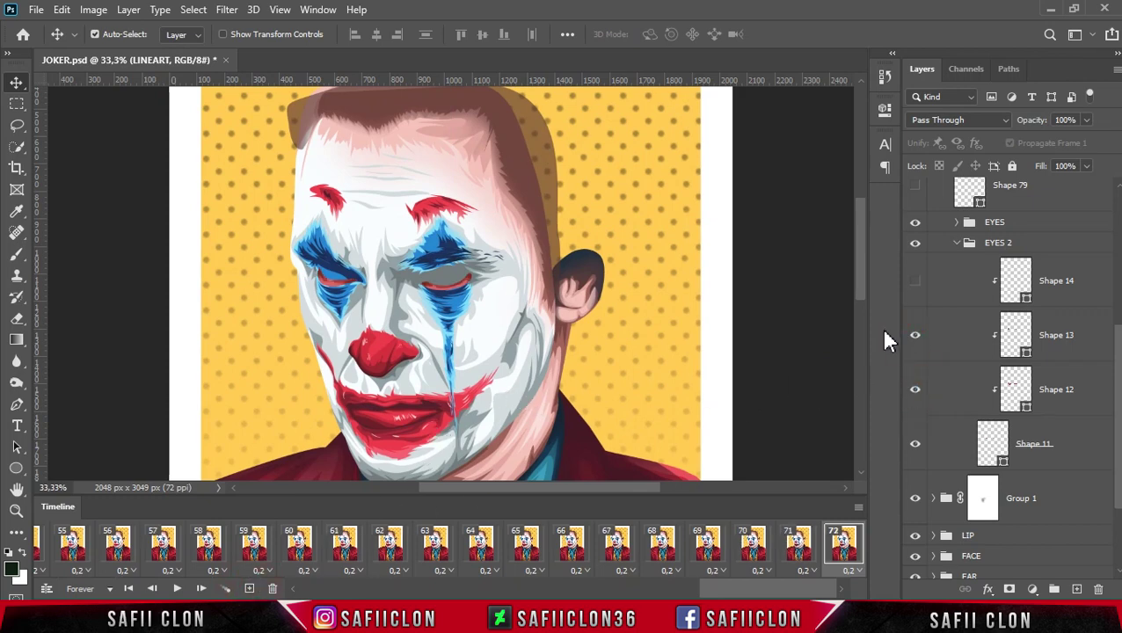
pyautogui.click(250, 590)
# Reveal eye Shapes 1–4 for whites, shading and darkening, adding a frame after each
pyautogui.click(957, 246)
pyautogui.click(957, 314)
pyautogui.moveTo(1117, 303); pyautogui.dragTo(1118, 519)
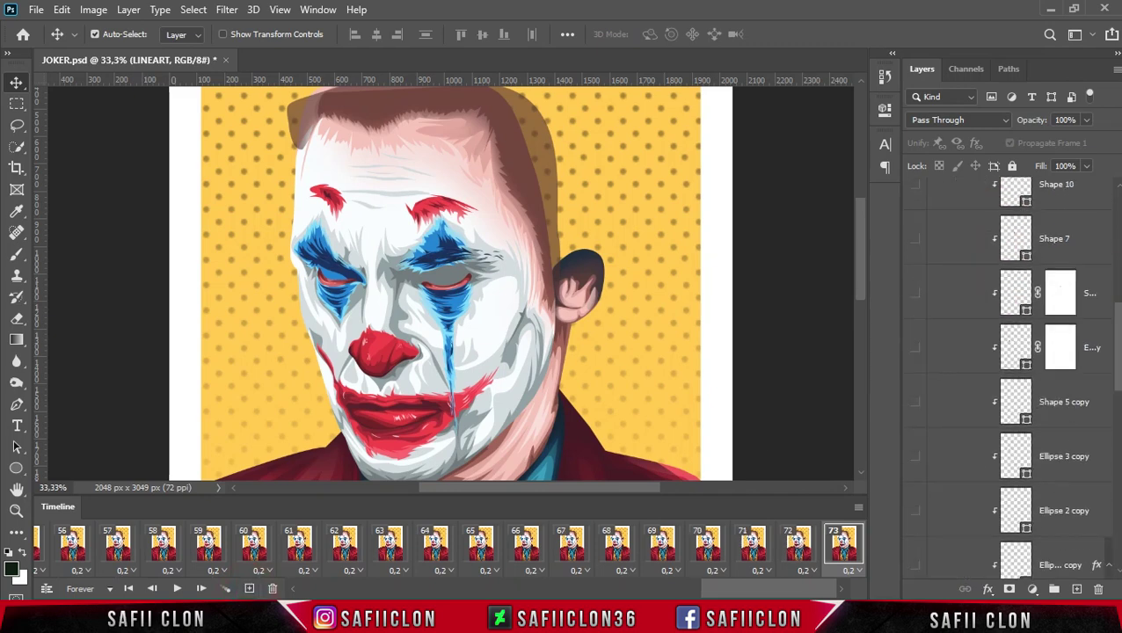
pyautogui.scroll(1, 1117, 519)
pyautogui.click(915, 443)
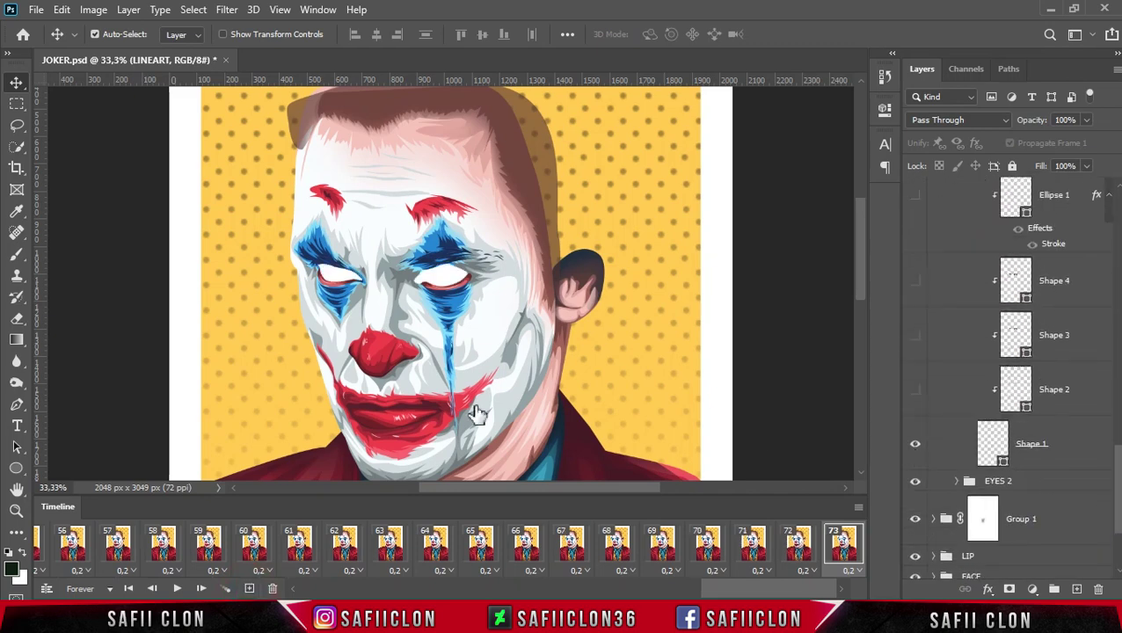
pyautogui.click(249, 589)
pyautogui.click(914, 388)
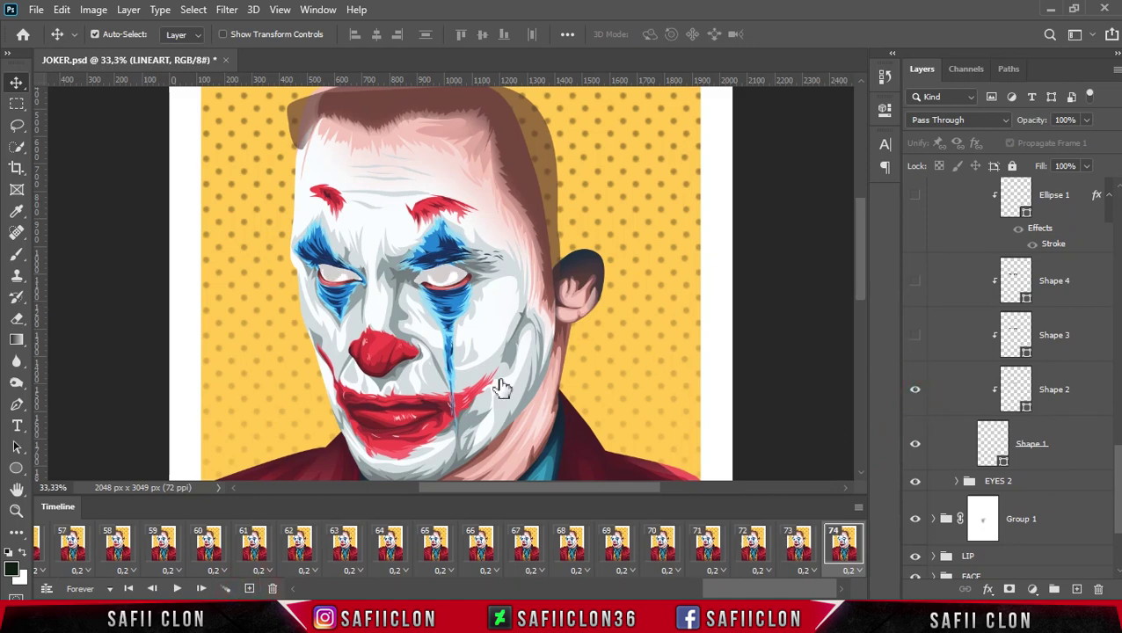
pyautogui.click(250, 590)
pyautogui.click(915, 335)
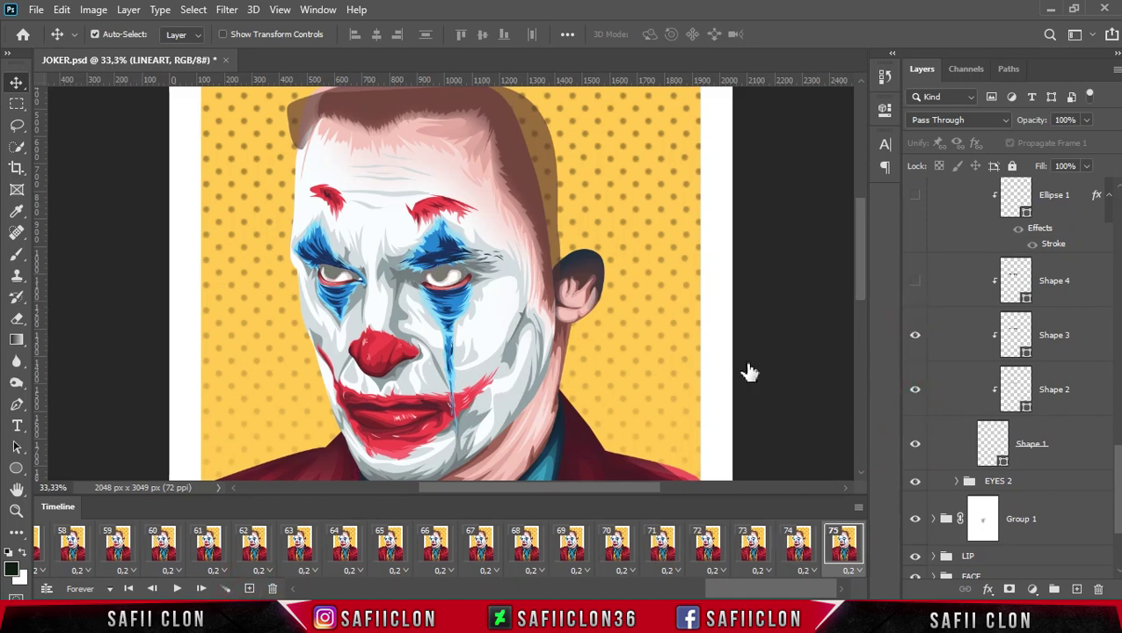
pyautogui.click(250, 590)
pyautogui.click(915, 283)
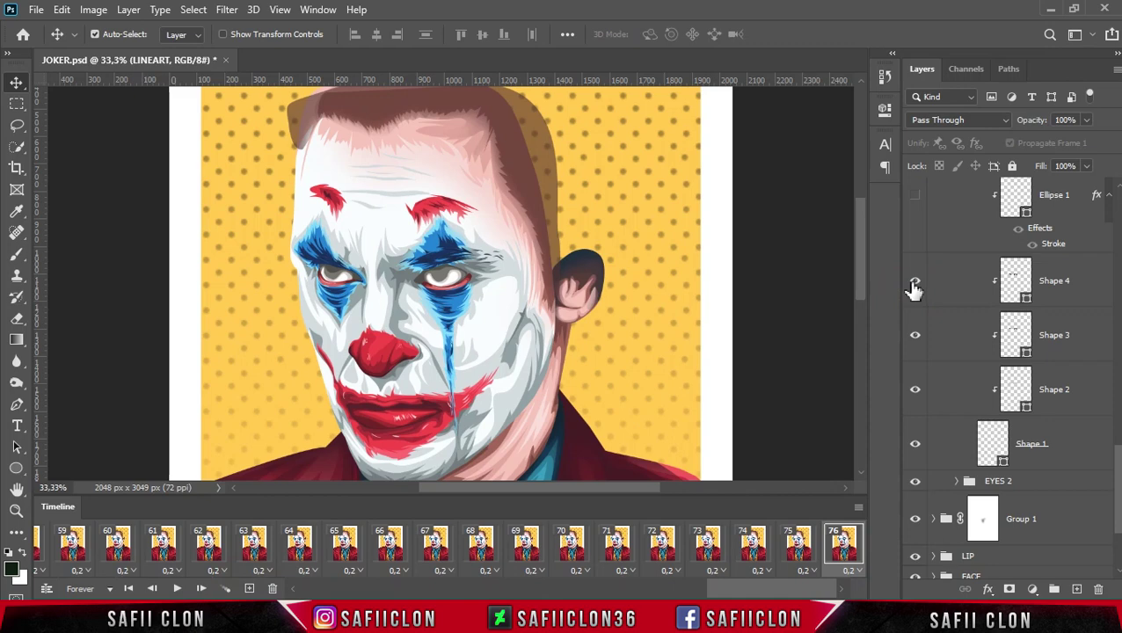
pyautogui.click(250, 590)
# Show Ellipses 1–3 for the first eye's white circle and green iris, framing each
pyautogui.moveTo(1115, 458); pyautogui.dragTo(1114, 438)
pyautogui.click(915, 441)
pyautogui.click(250, 589)
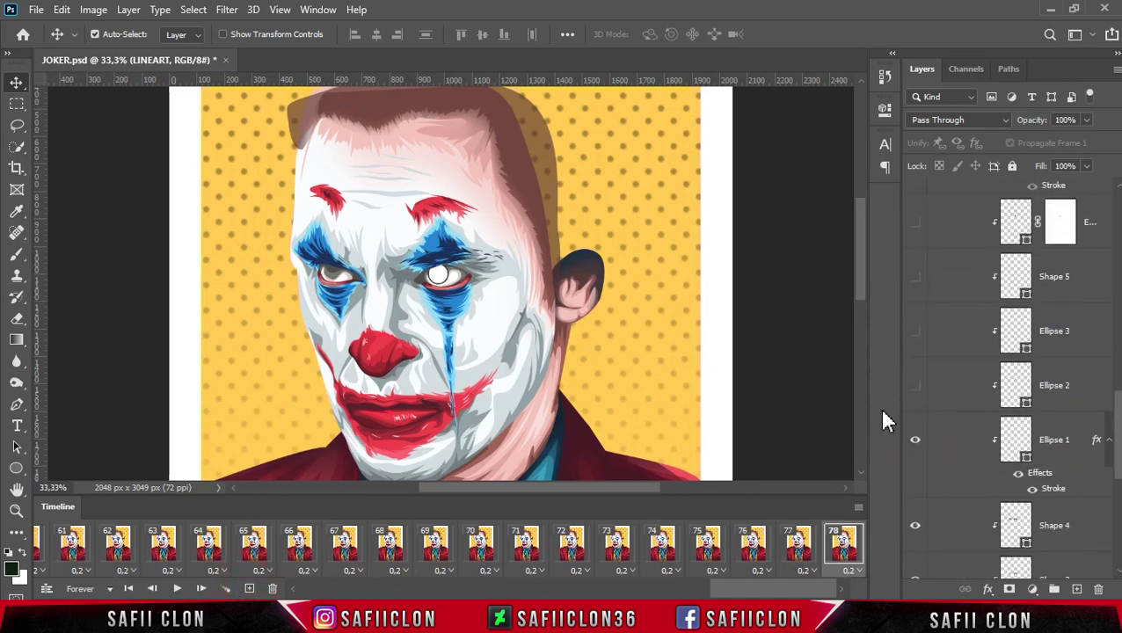
pyautogui.click(914, 387)
pyautogui.click(250, 589)
pyautogui.click(915, 331)
pyautogui.click(250, 589)
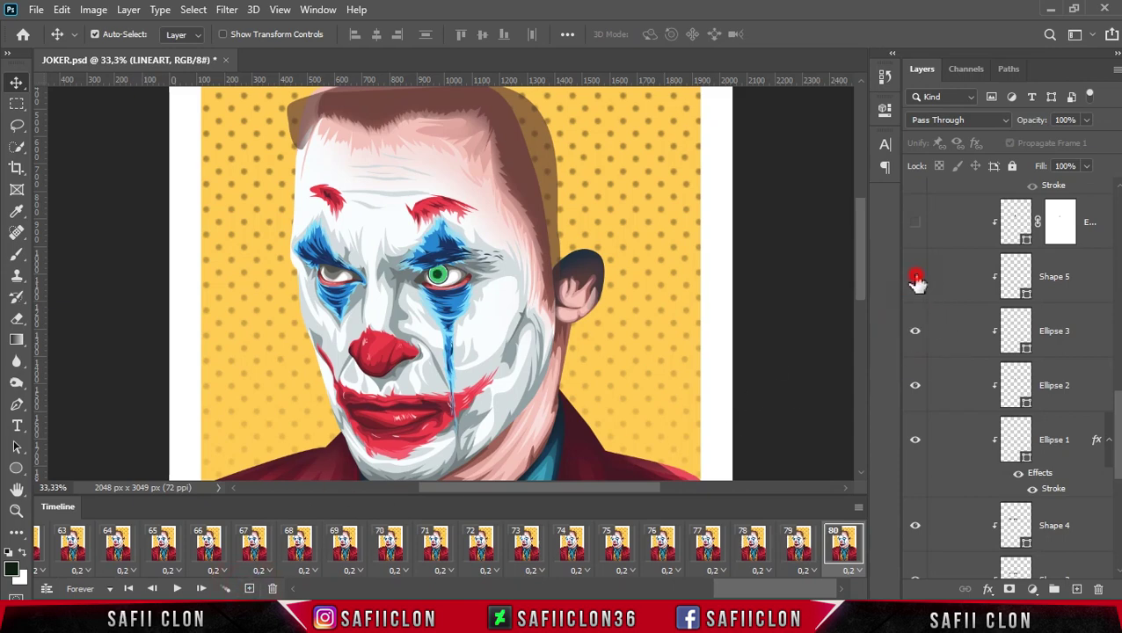
pyautogui.click(250, 589)
pyautogui.scroll(2, 1034, 388)
pyautogui.scroll(2, 1035, 388)
pyautogui.click(250, 589)
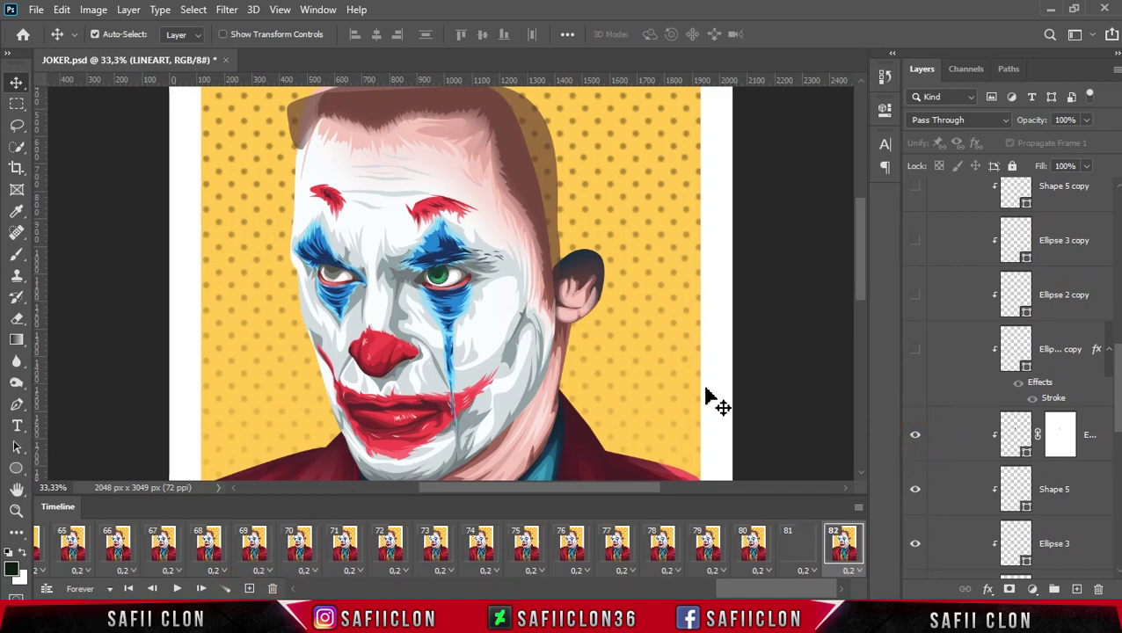
# Show the other eye's stroked white circle and Ellipse 2/3 copies for its green iris, framing each
pyautogui.click(914, 348)
pyautogui.click(250, 590)
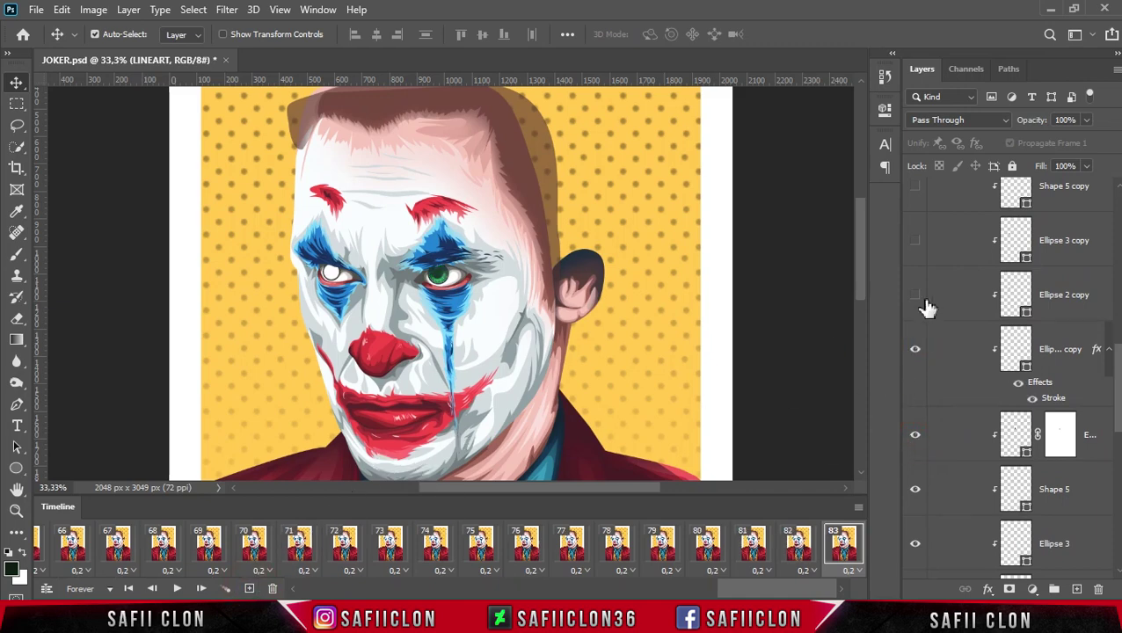
pyautogui.click(914, 295)
pyautogui.click(250, 590)
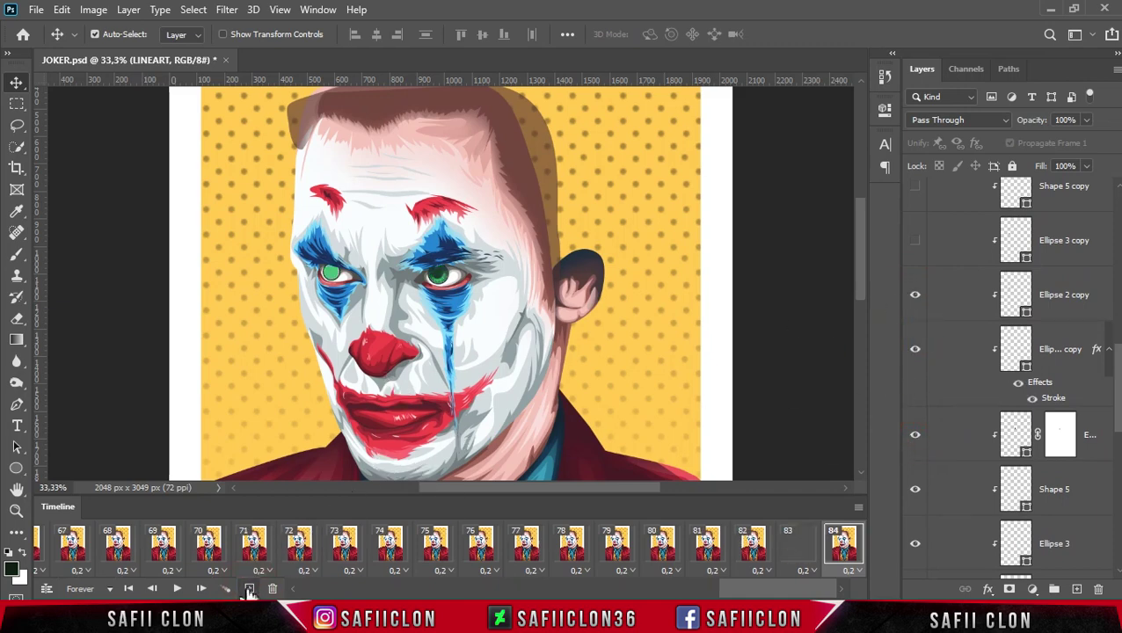
pyautogui.click(915, 248)
pyautogui.click(250, 589)
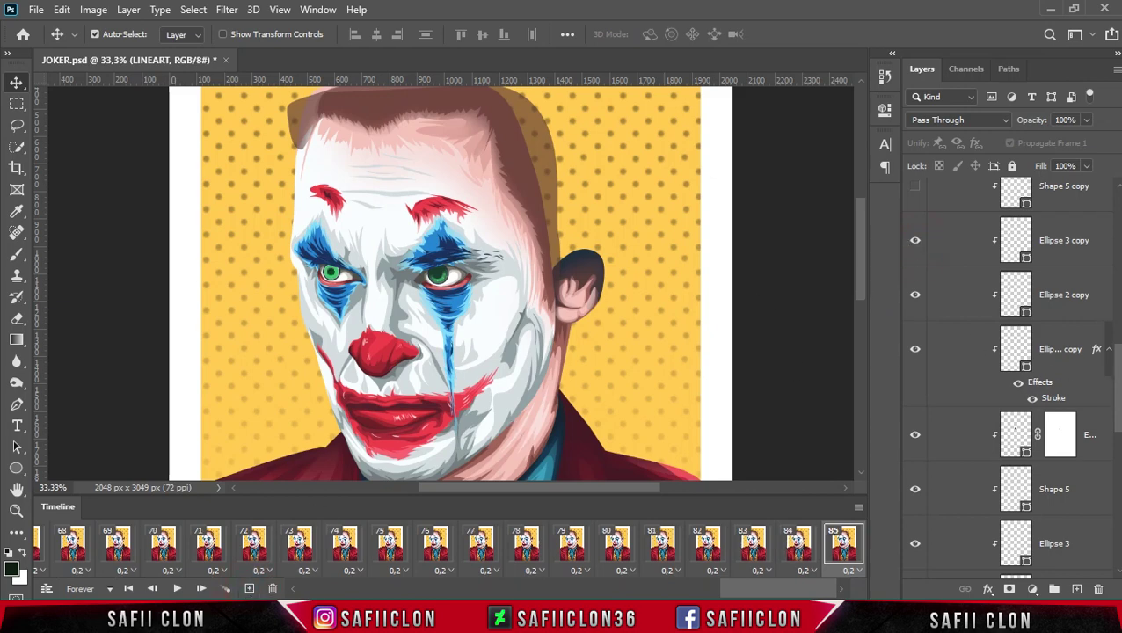
pyautogui.scroll(5, 1077, 374)
# Reveal Shape 5 copy, the masked eye layers, Shape 7 and Shape 10, one frame each
pyautogui.click(915, 432)
pyautogui.click(250, 589)
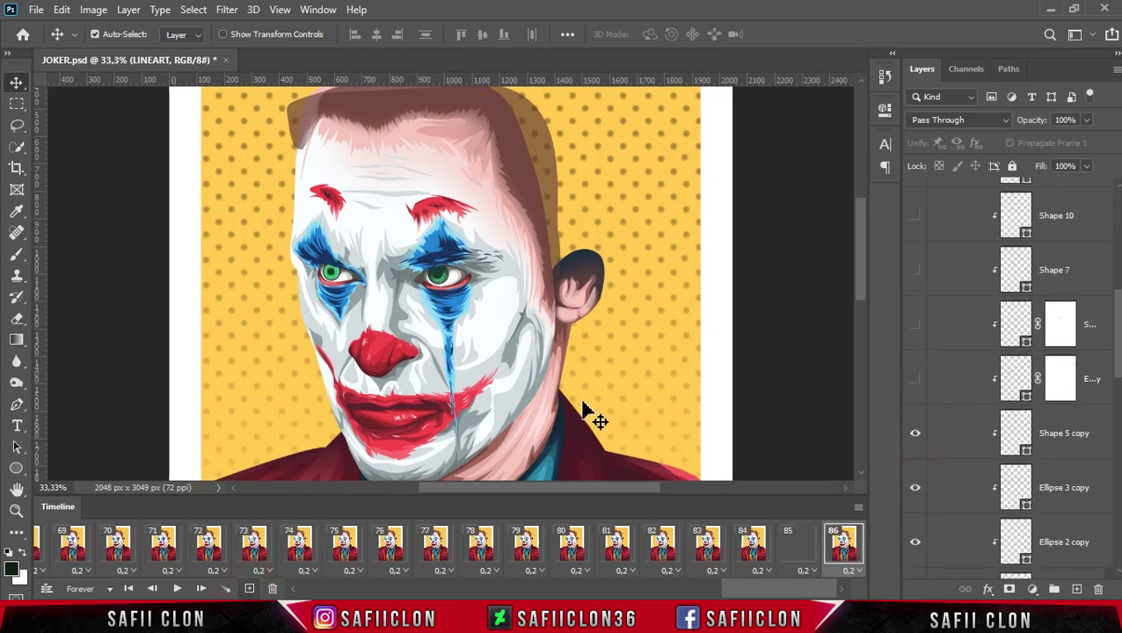
pyautogui.click(914, 378)
pyautogui.click(250, 589)
pyautogui.click(915, 324)
pyautogui.click(250, 590)
pyautogui.click(915, 270)
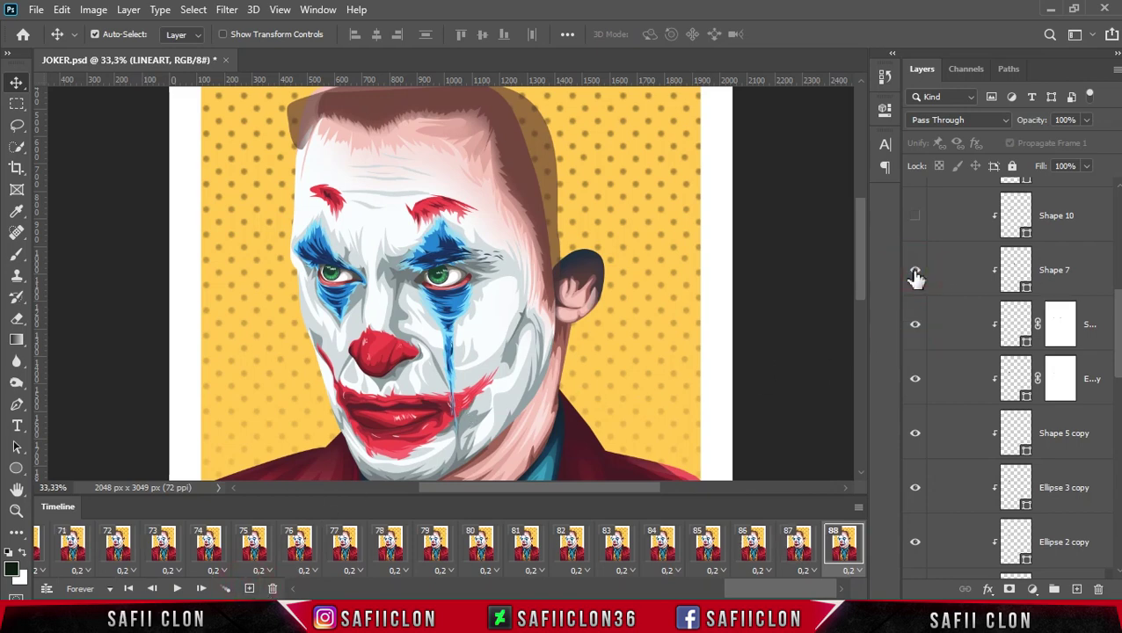
pyautogui.click(250, 589)
pyautogui.scroll(4, 967, 378)
pyautogui.click(914, 445)
pyautogui.click(250, 590)
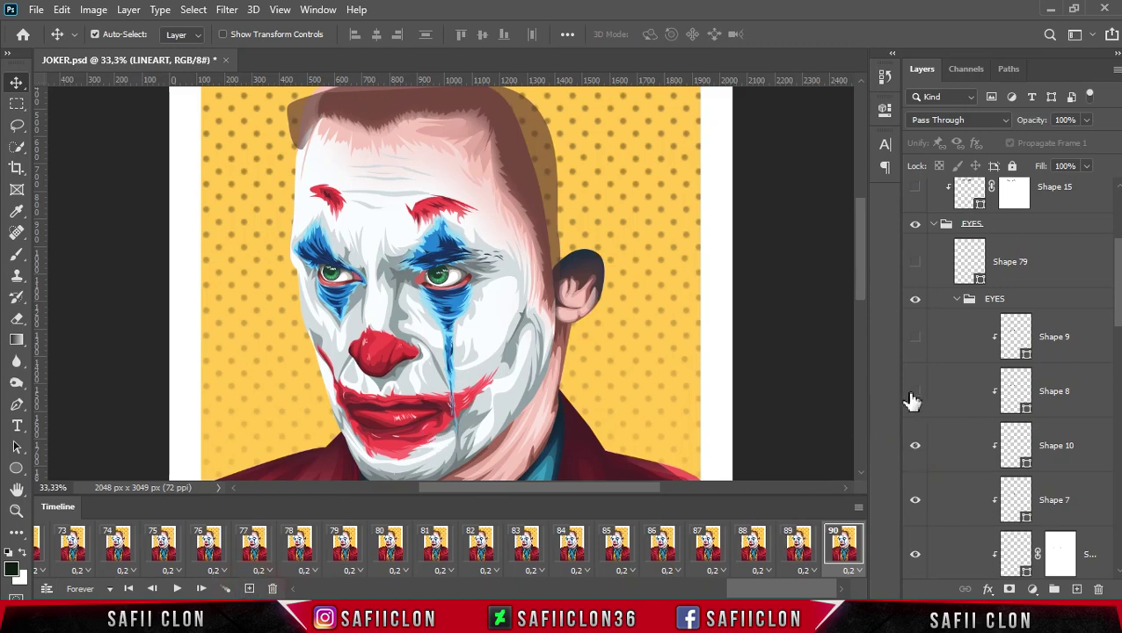
# Show Shape 9 in the eyes, collapse the EYES groups, and add frames up to 94
pyautogui.click(250, 589)
pyautogui.click(915, 338)
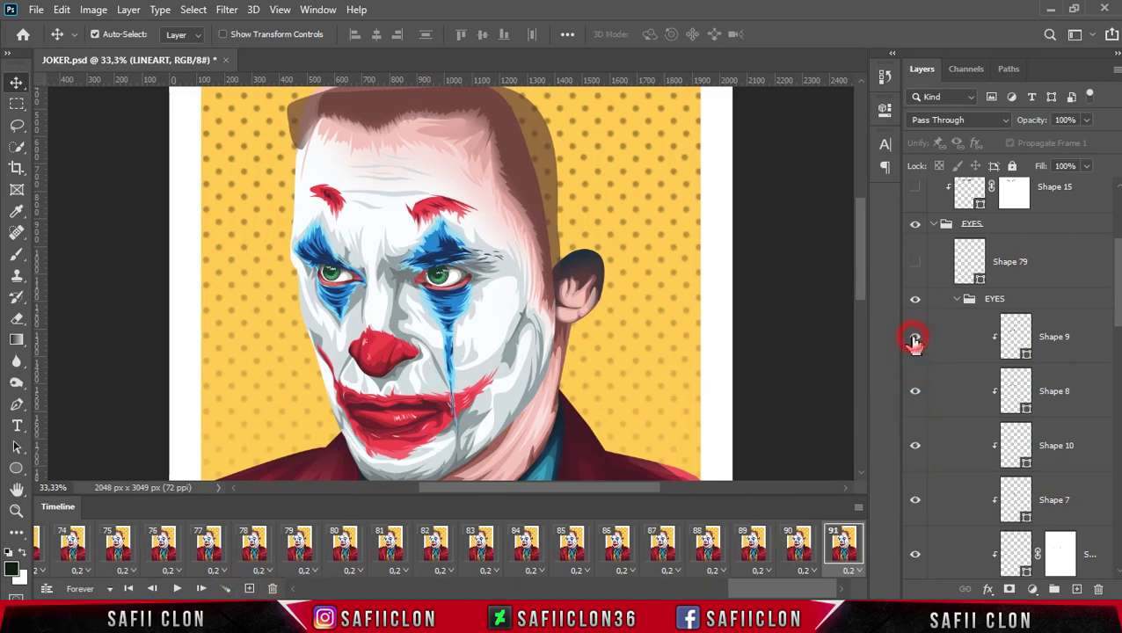
pyautogui.click(250, 589)
pyautogui.click(251, 589)
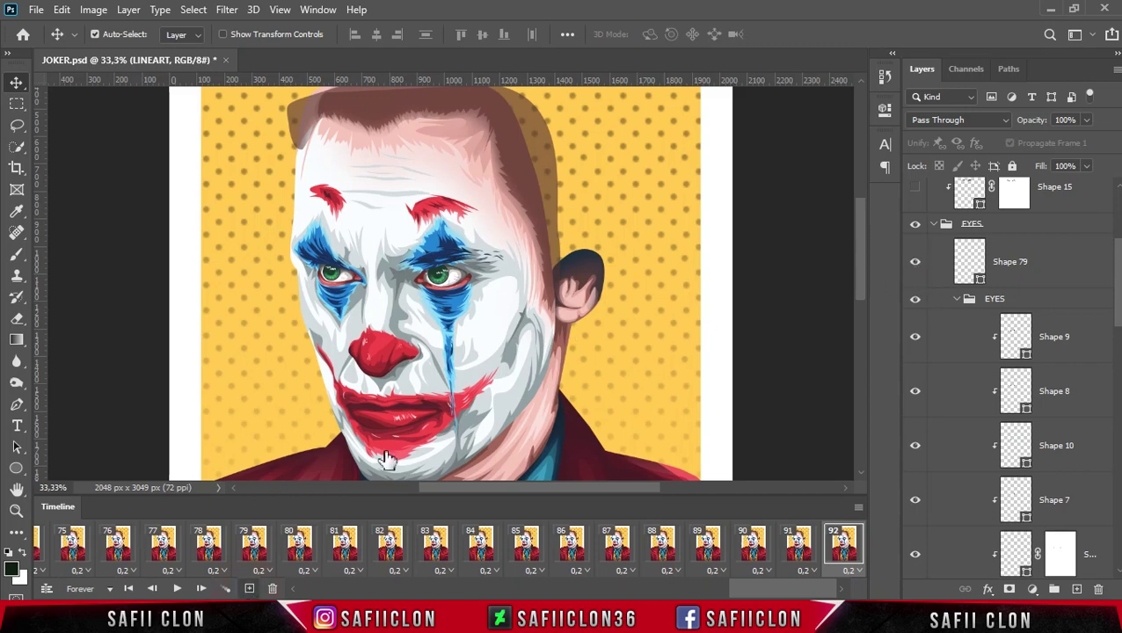
pyautogui.click(957, 300)
pyautogui.click(934, 242)
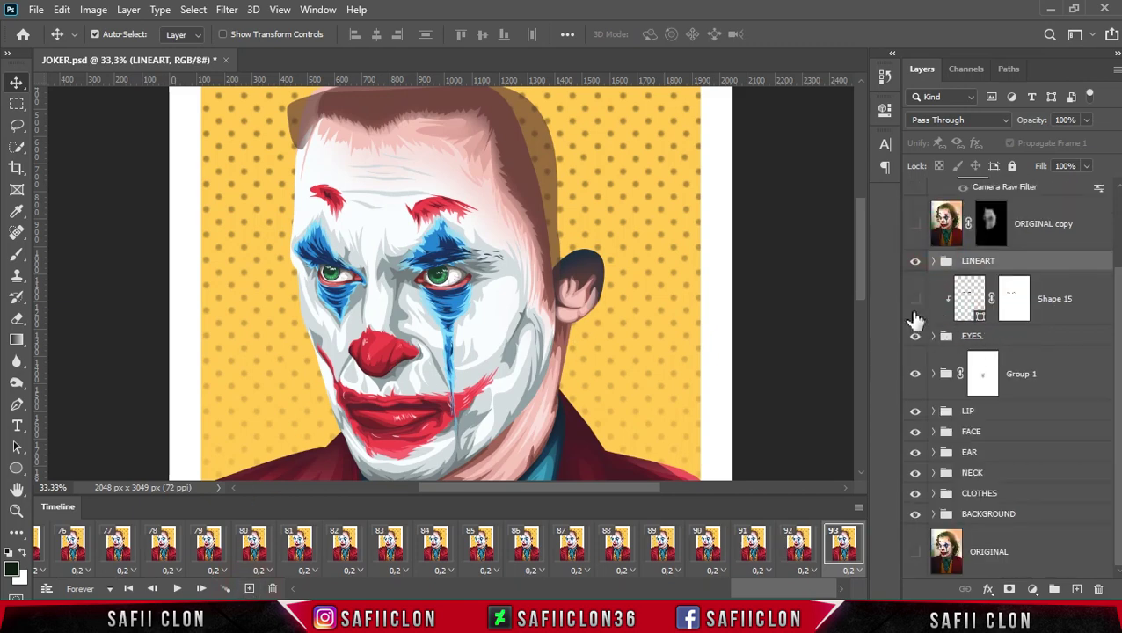
pyautogui.click(250, 589)
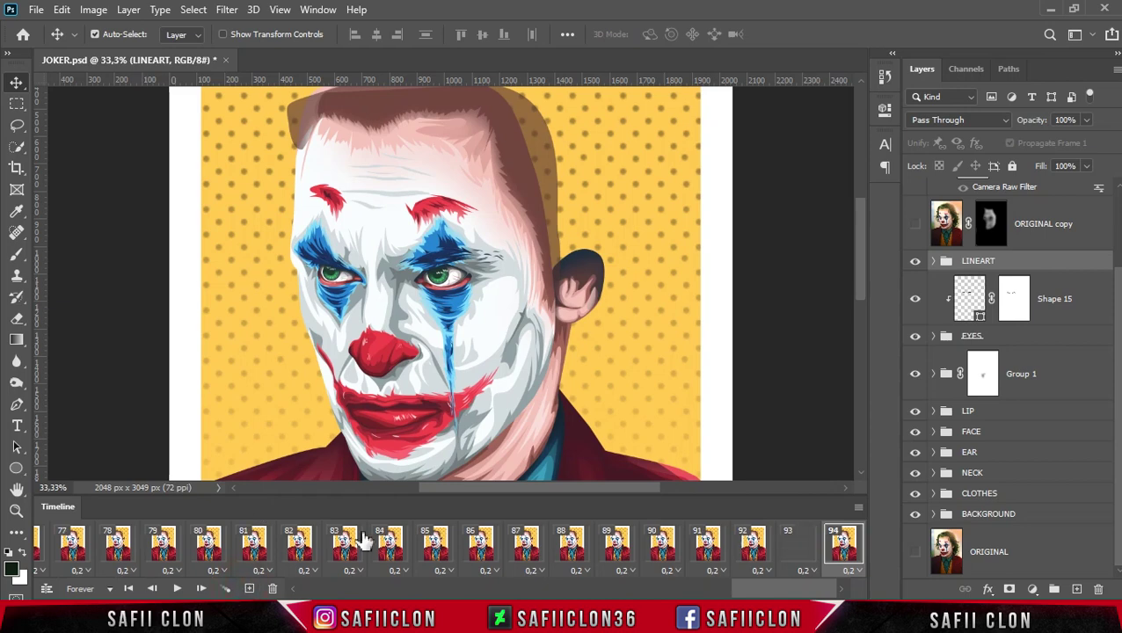
# Reveal the LINE layer's dark line art from the LINEART group as frame 95
pyautogui.click(934, 261)
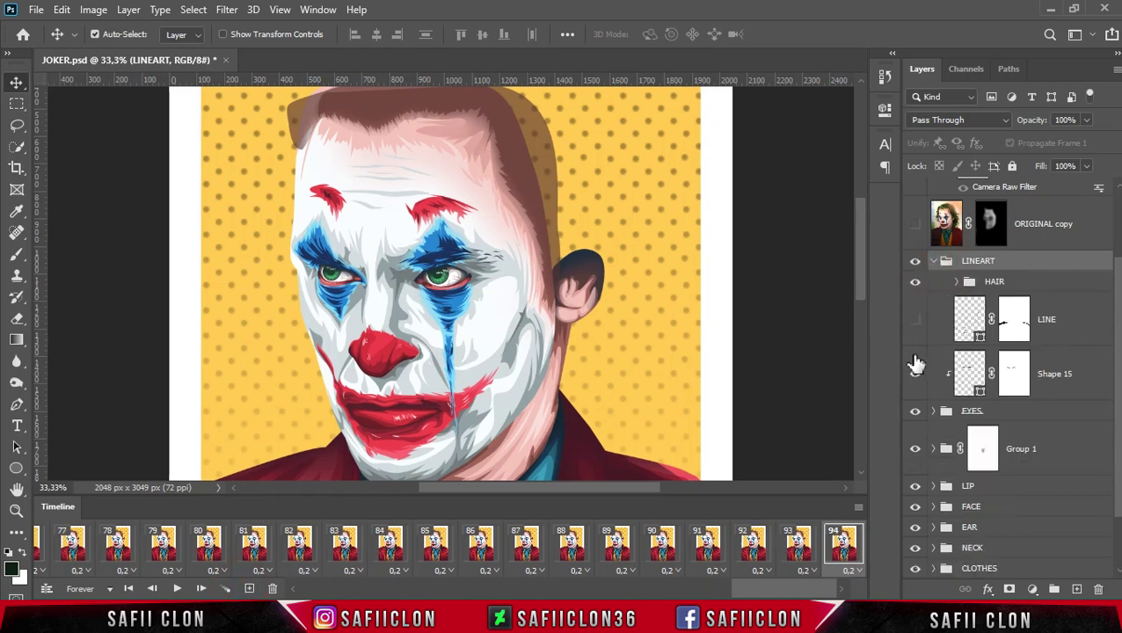
pyautogui.click(914, 322)
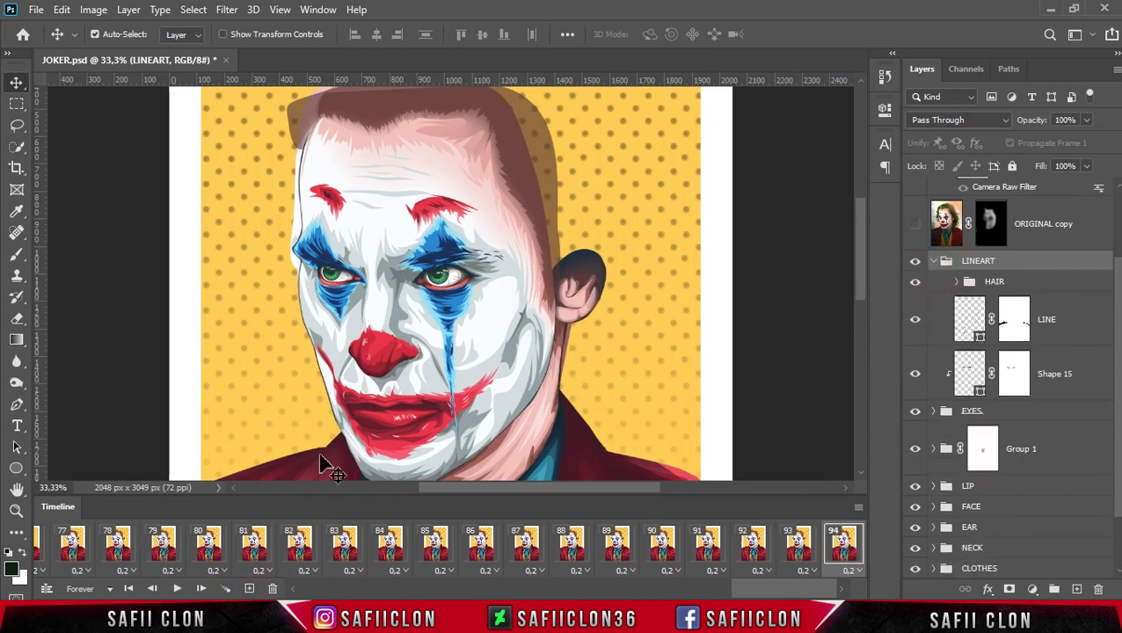
pyautogui.click(249, 590)
pyautogui.click(956, 282)
pyautogui.scroll(-3, 959, 352)
# Zoom out and reveal Shape 73 and Layer 1 of the green hair over frames 96–98
pyautogui.scroll(-2, 932, 396)
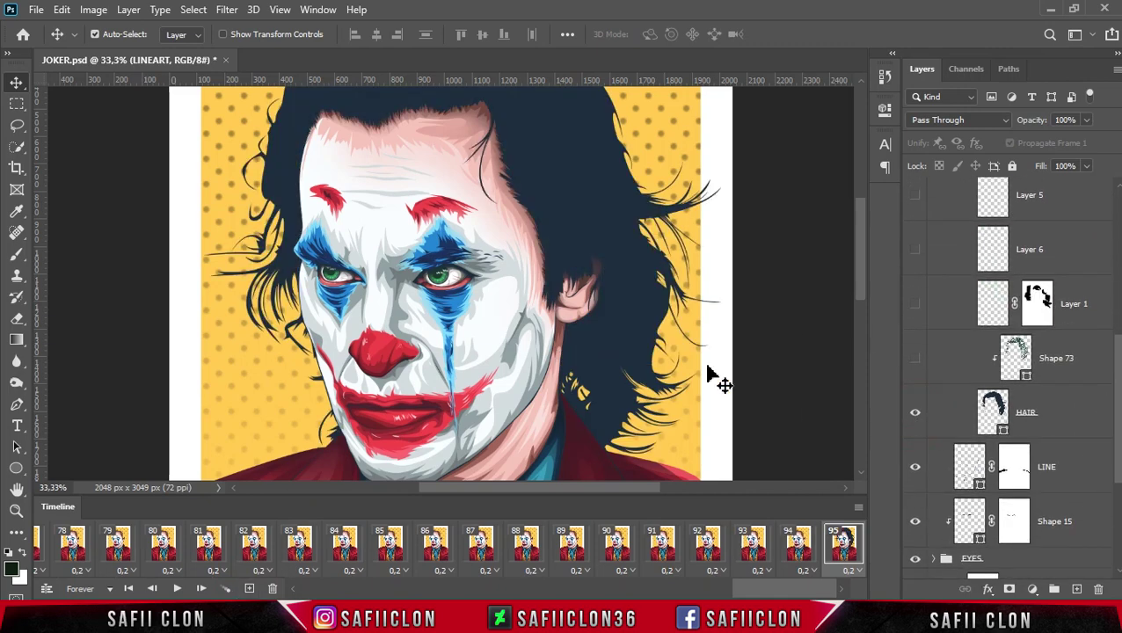
pyautogui.hotkey('ctrl', '-')
pyautogui.click(250, 588)
pyautogui.click(915, 361)
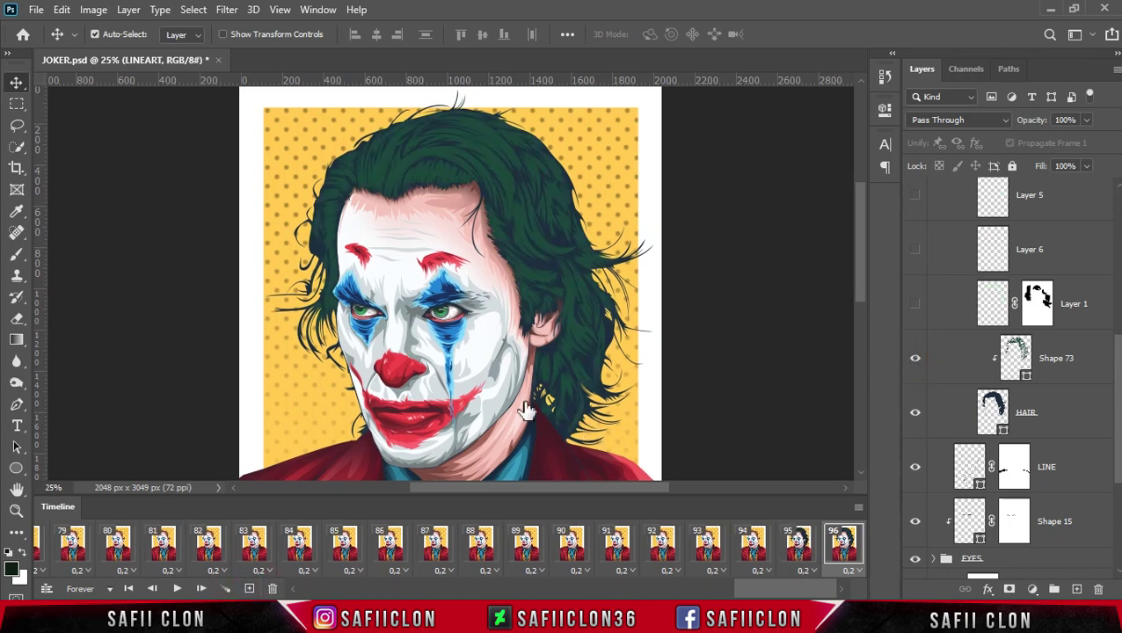
pyautogui.click(249, 589)
pyautogui.click(914, 303)
pyautogui.click(250, 588)
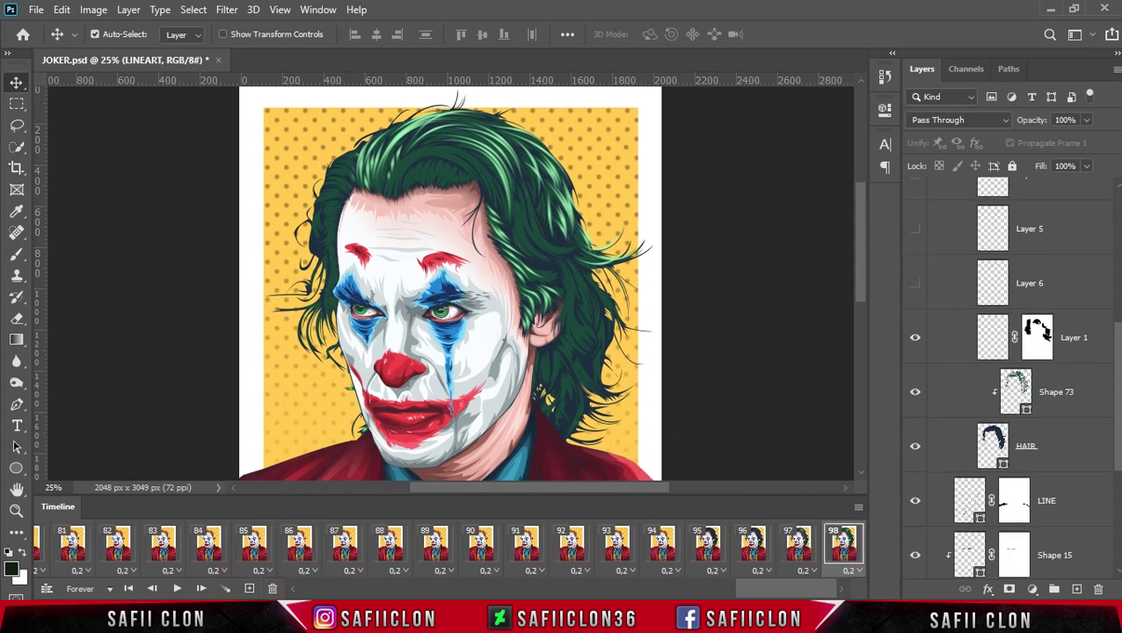
# Reveal hair Layers 6, 5, 4, 3 and 2, one per frame, reaching frame 103
pyautogui.scroll(3, 913, 459)
pyautogui.click(915, 456)
pyautogui.click(250, 588)
pyautogui.click(914, 399)
pyautogui.click(250, 588)
pyautogui.click(915, 345)
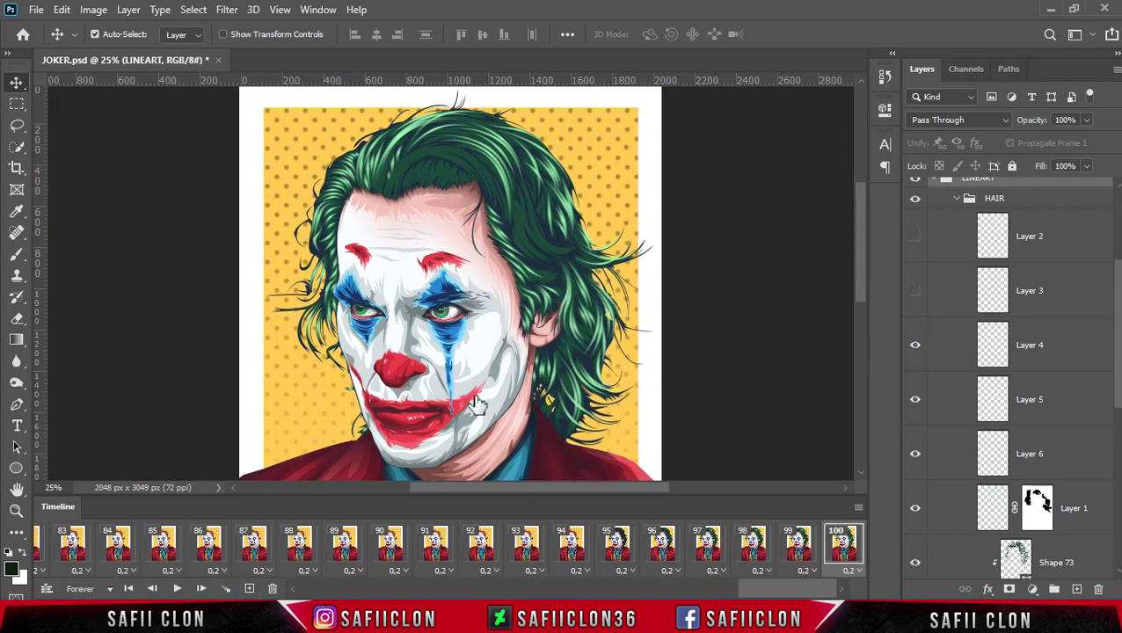
pyautogui.click(250, 588)
pyautogui.click(915, 290)
pyautogui.click(250, 589)
pyautogui.click(915, 236)
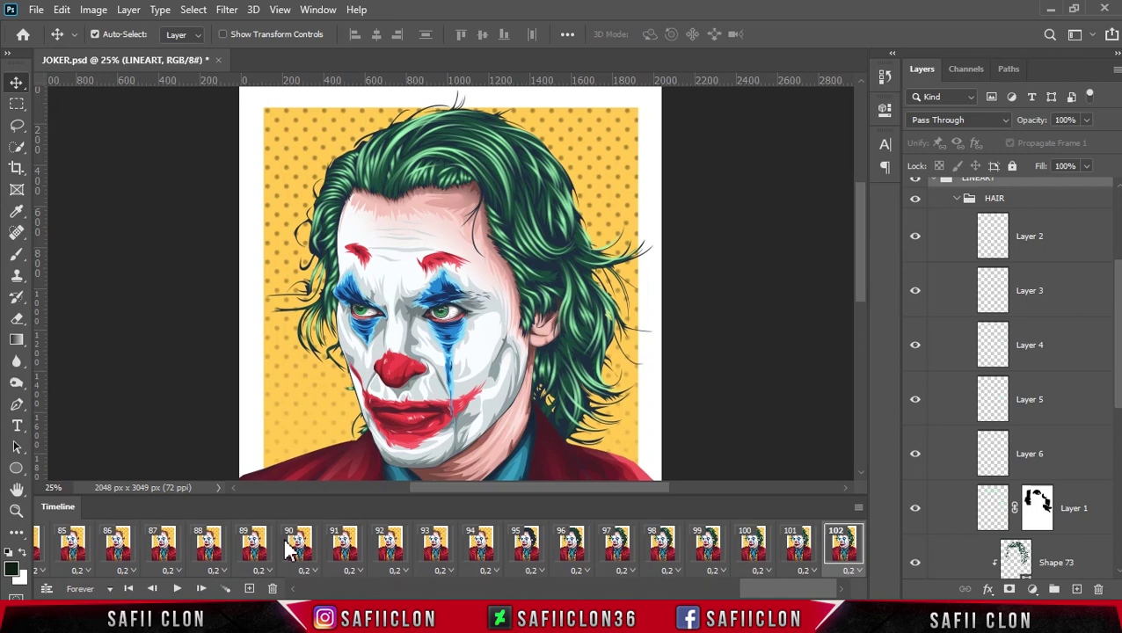
pyautogui.click(250, 589)
# Collapse the HAIR group and turn on the ORIGINAL copy layer
pyautogui.click(957, 198)
pyautogui.scroll(2, 1099, 290)
pyautogui.scroll(2, 1014, 299)
pyautogui.click(914, 302)
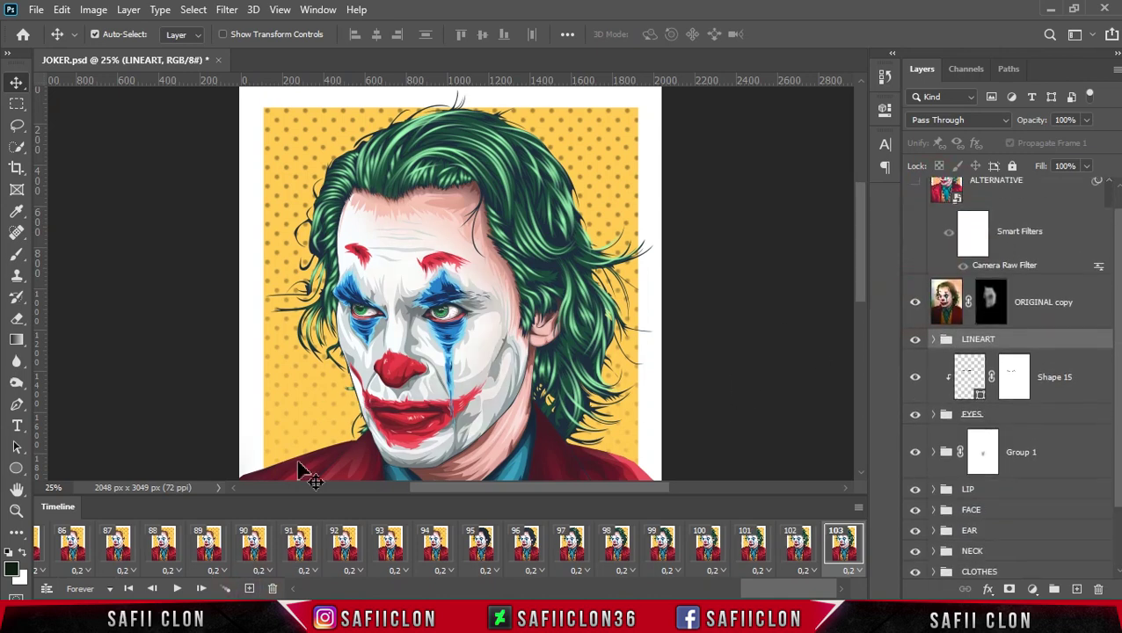
# Add frame 104, show the ALTERNATIVE colour layer, extend to frame 107, and refit the view
pyautogui.click(247, 589)
pyautogui.moveTo(1118, 244); pyautogui.dragTo(1119, 220)
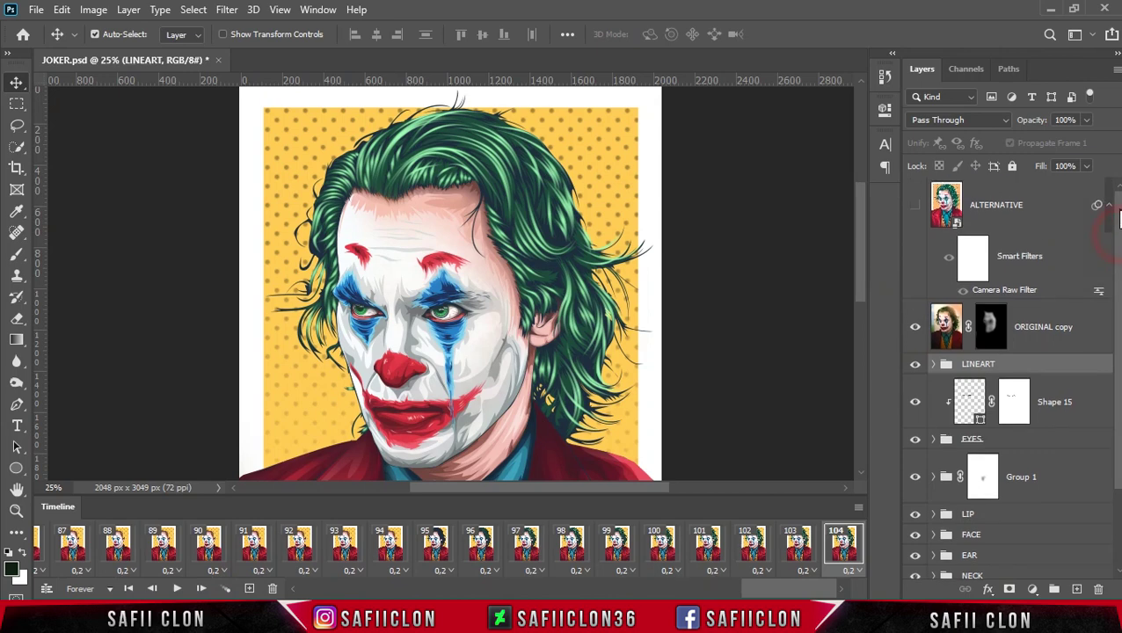
pyautogui.click(915, 207)
pyautogui.click(249, 589)
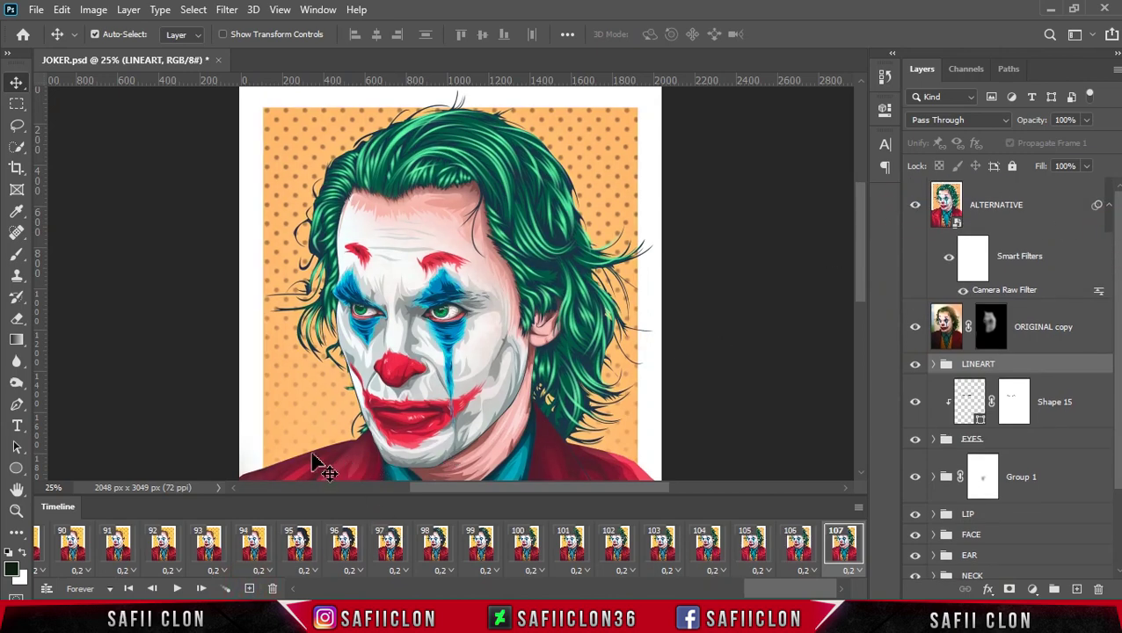
pyautogui.hotkey('ctrl', '-')
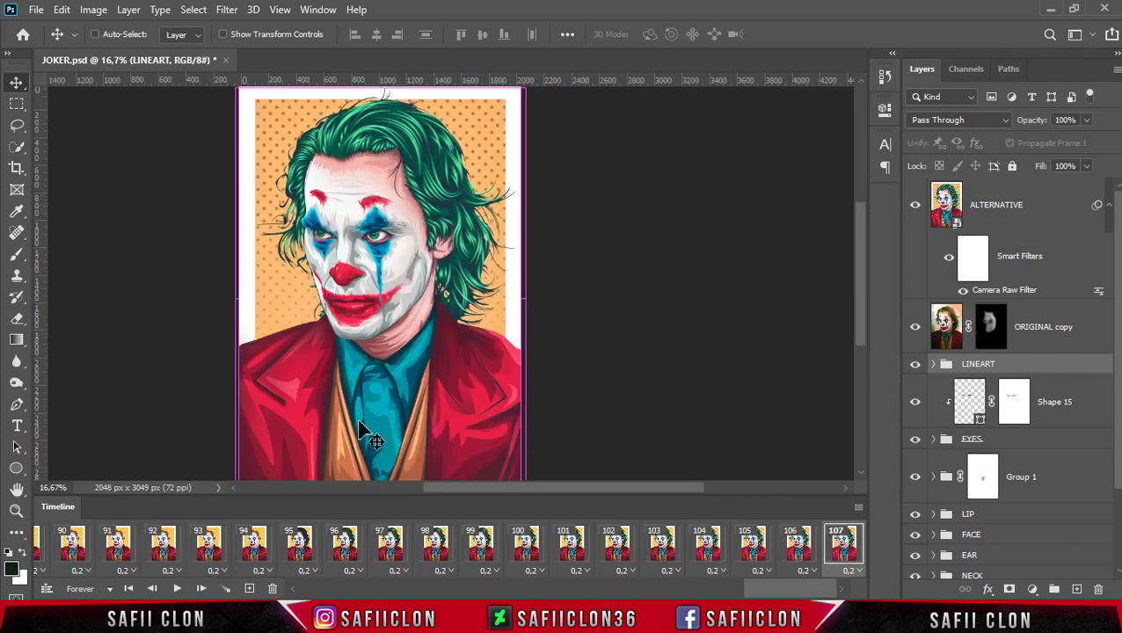
pyautogui.hotkey('ctrl', '-')
pyautogui.hotkey('ctrl', '+')
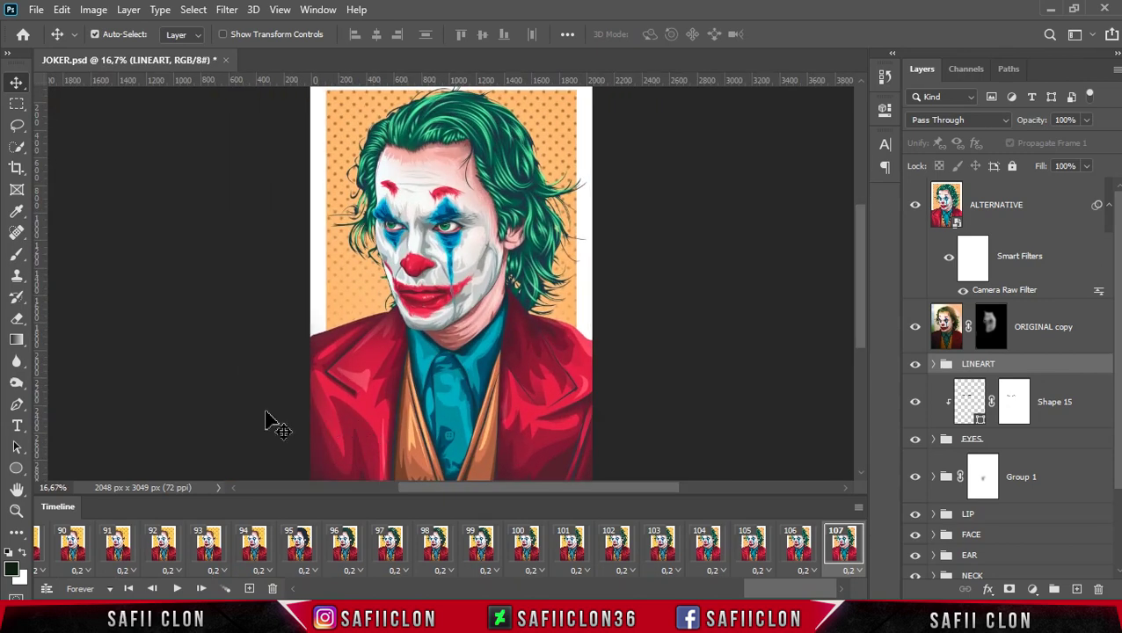
# Convert the frame animation to a video timeline and bring up Render Video
pyautogui.click(48, 591)
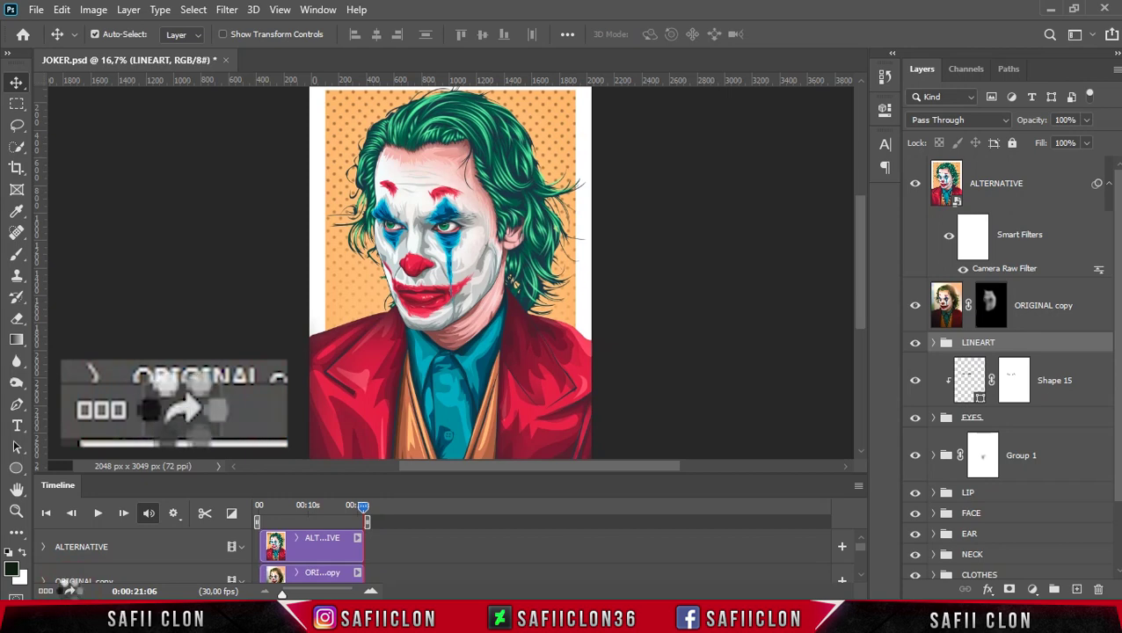
pyautogui.click(70, 594)
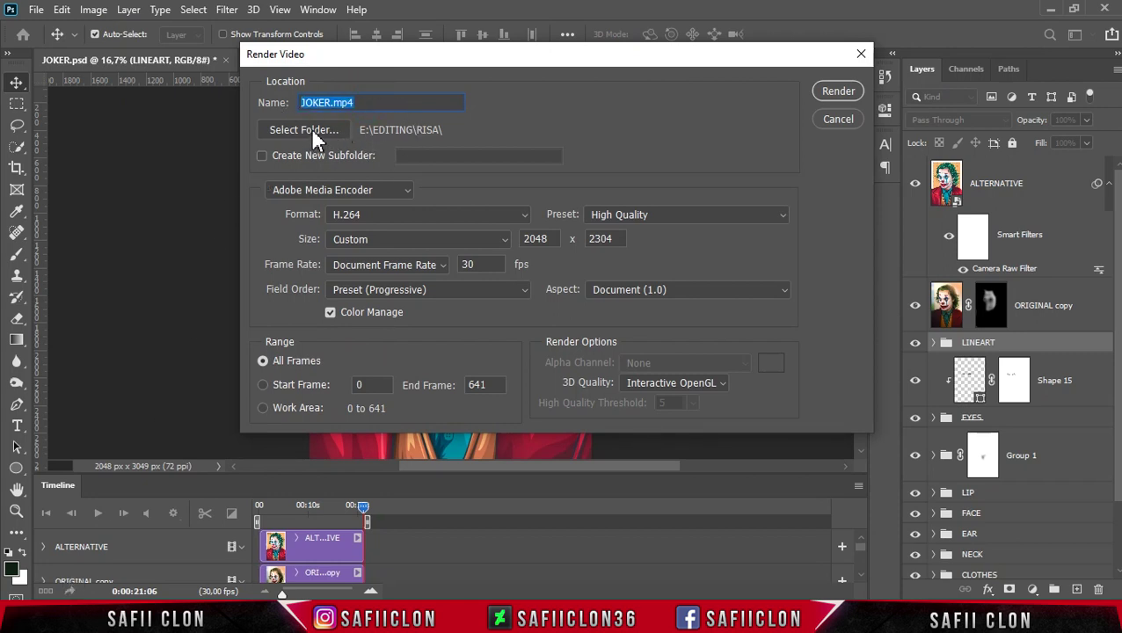
# Render to the Joker 2019 folder with the High Quality preset at 2048 × 2304
pyautogui.click(311, 129)
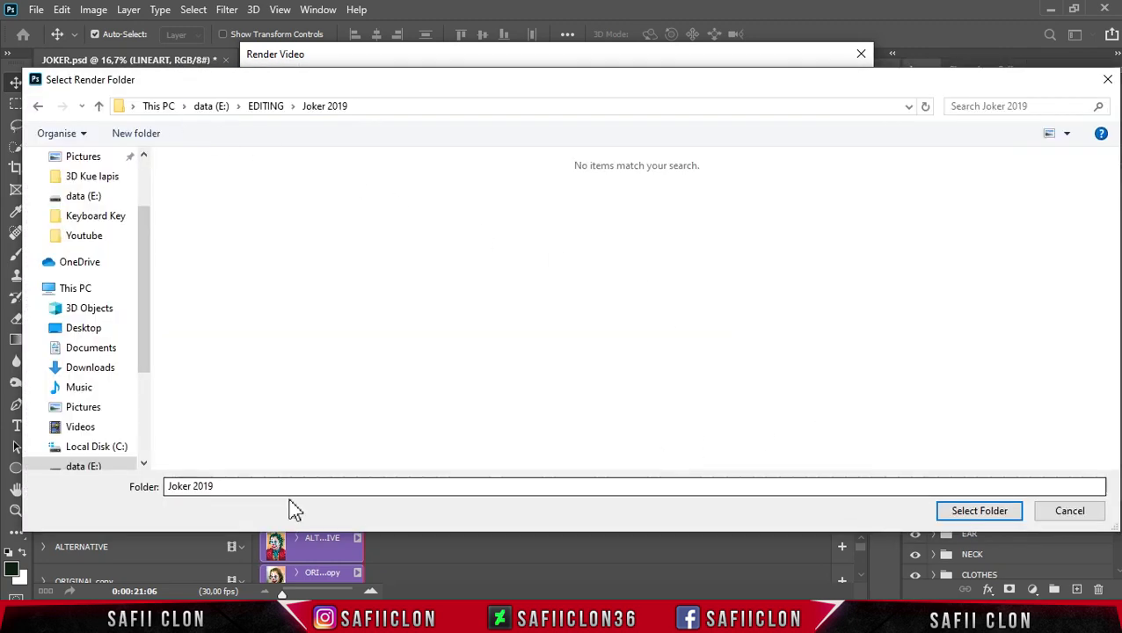
pyautogui.moveTo(257, 489); pyautogui.dragTo(164, 487)
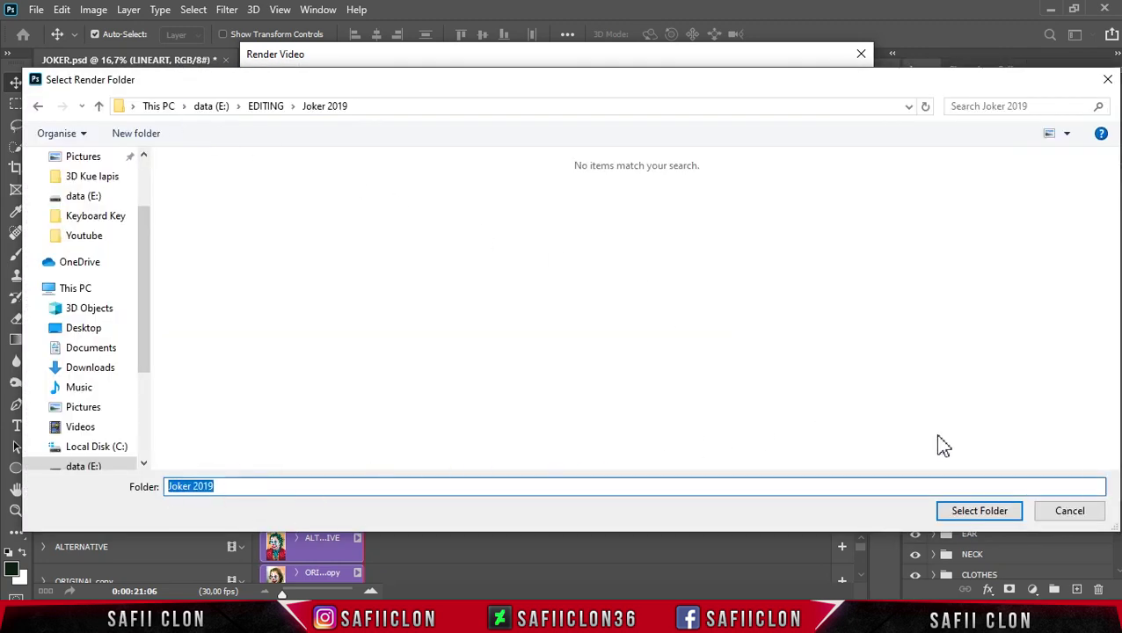
pyautogui.click(976, 517)
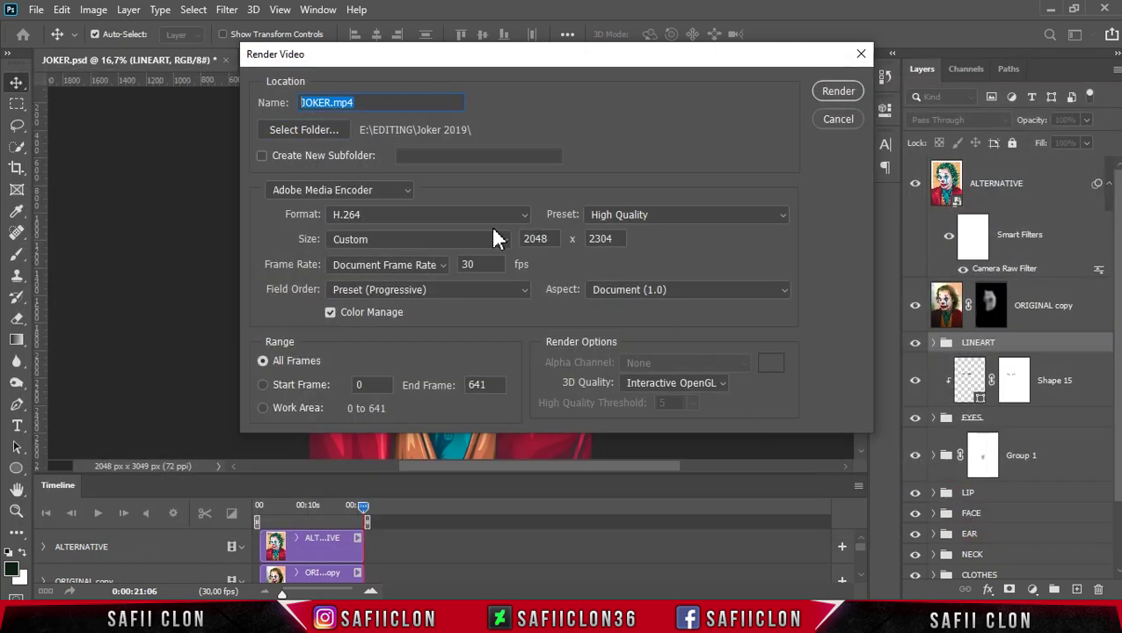
pyautogui.click(704, 225)
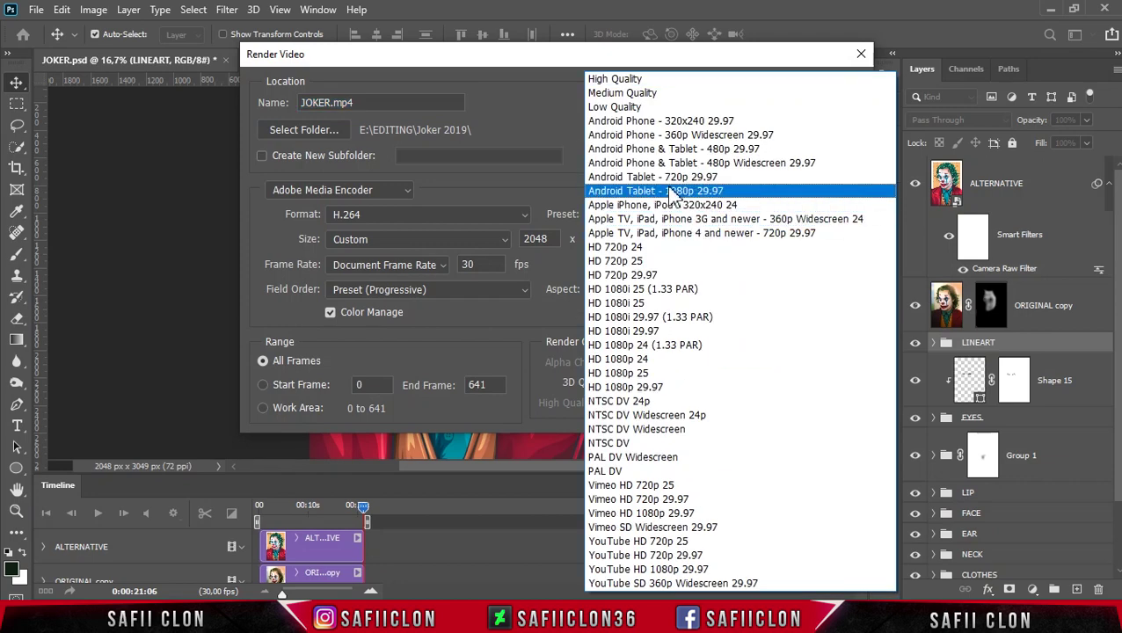
pyautogui.click(634, 81)
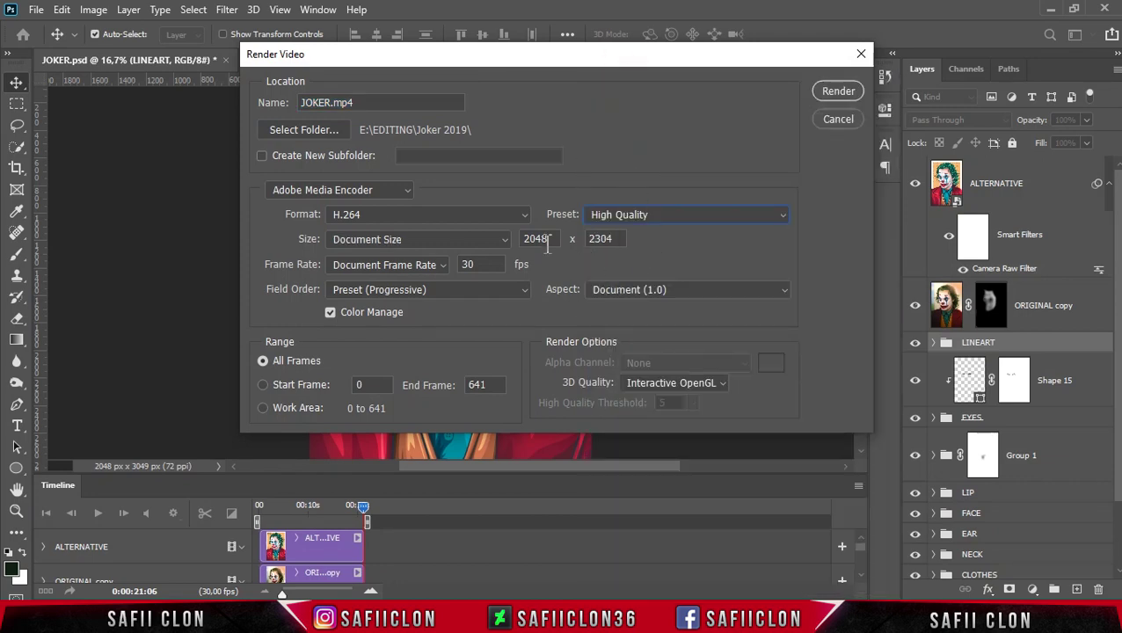
pyautogui.doubleClick(619, 239)
pyautogui.click(836, 88)
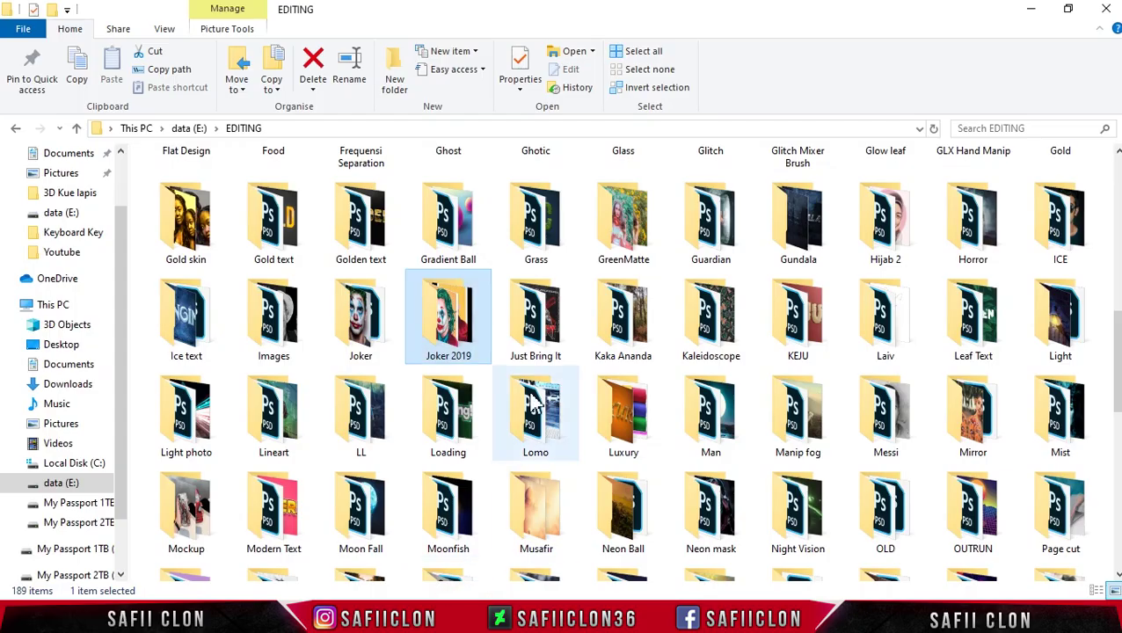
# Open the Joker 2019 folder and play JOKER.mp4 with VLC media player from its context menu
pyautogui.doubleClick(454, 321)
pyautogui.click(616, 306)
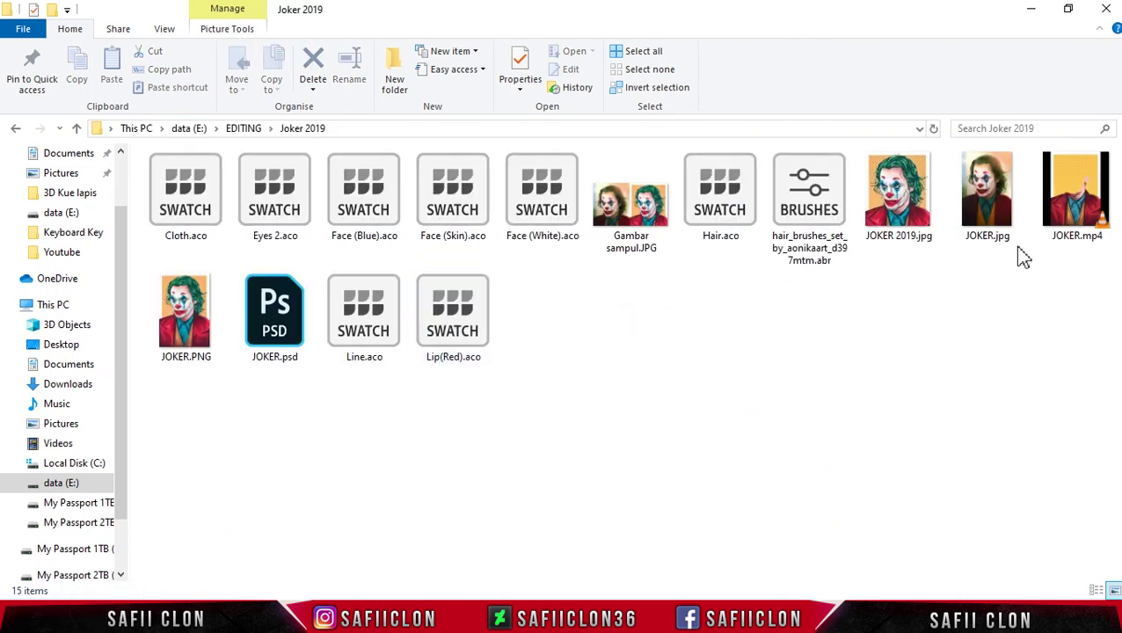
pyautogui.click(1066, 185)
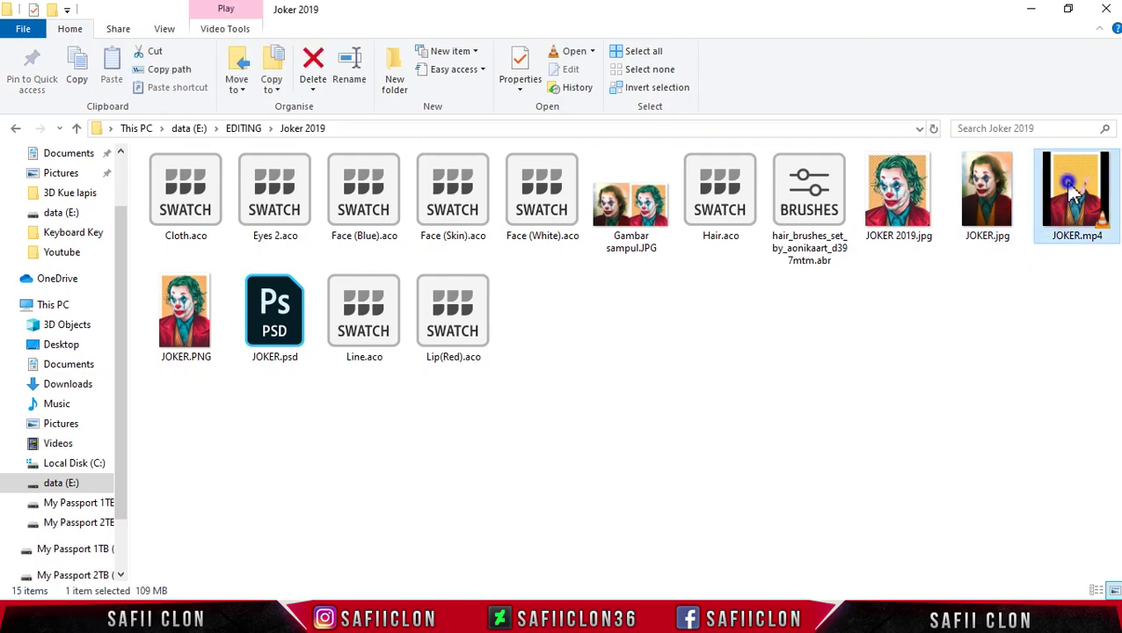
pyautogui.rightClick(1066, 181)
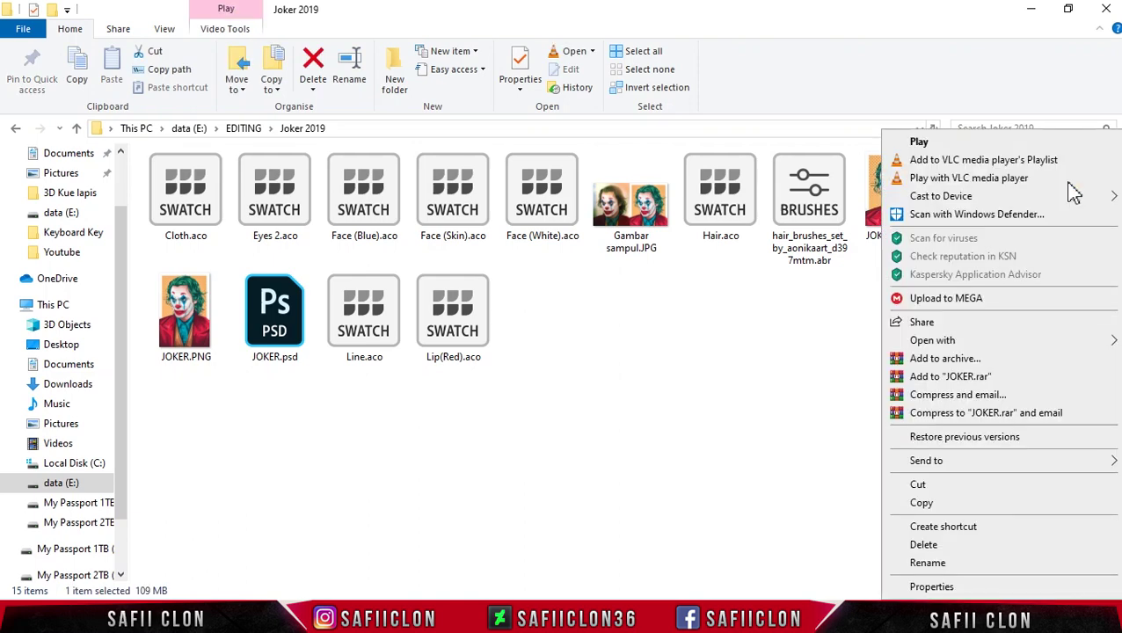
pyautogui.click(906, 141)
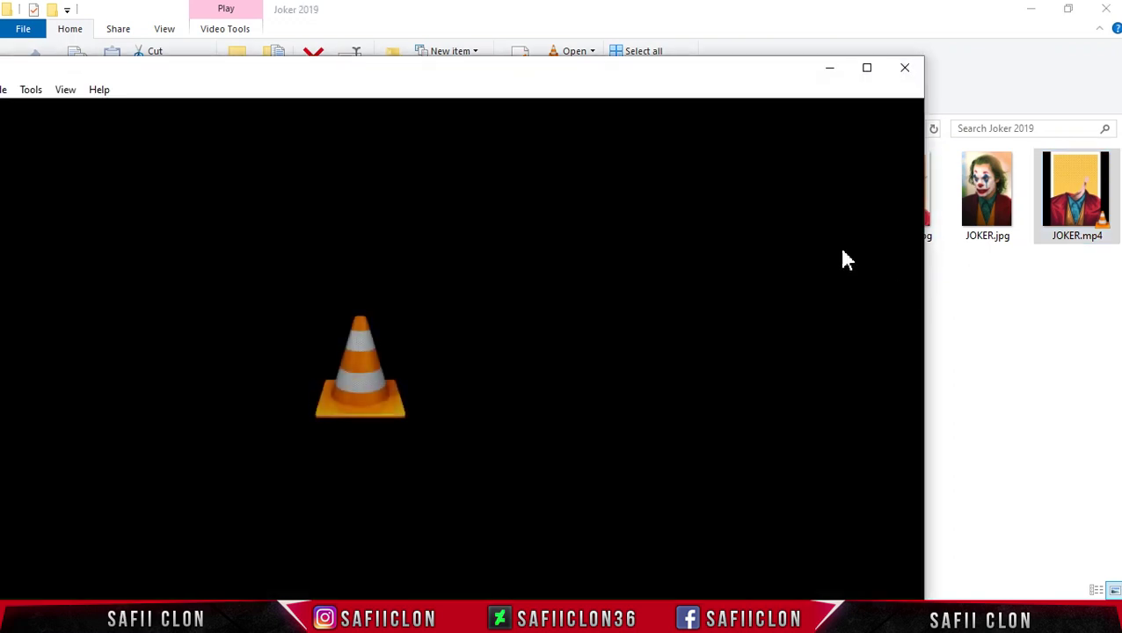
# Maximise the VLC window by dragging its title bar to the screen top and watch the clip
pyautogui.moveTo(591, 67); pyautogui.dragTo(796, 10)
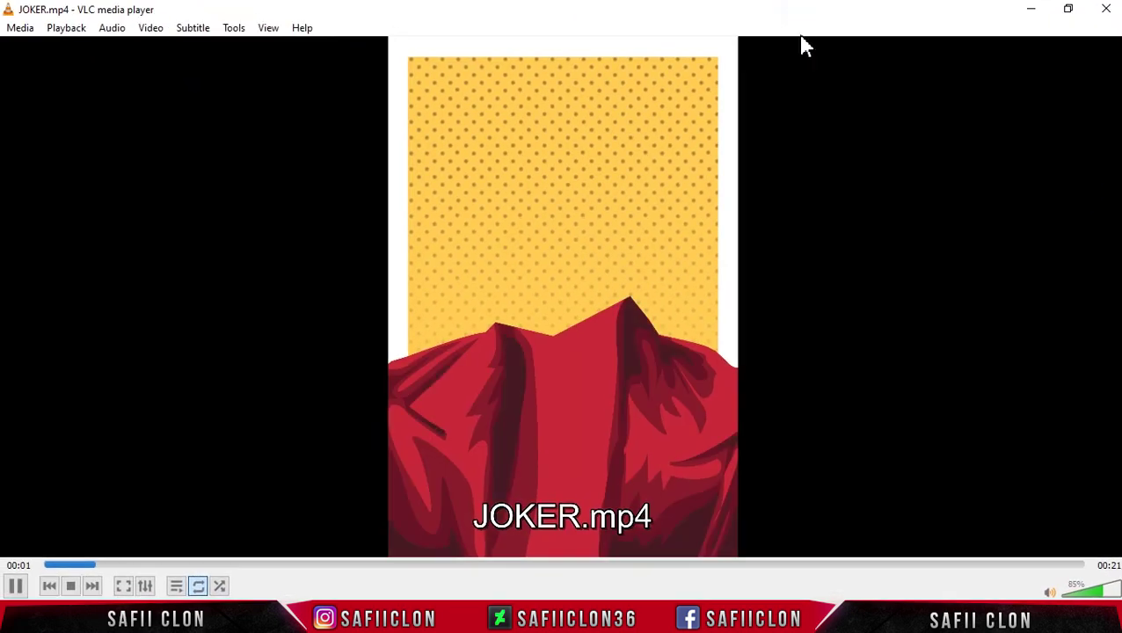